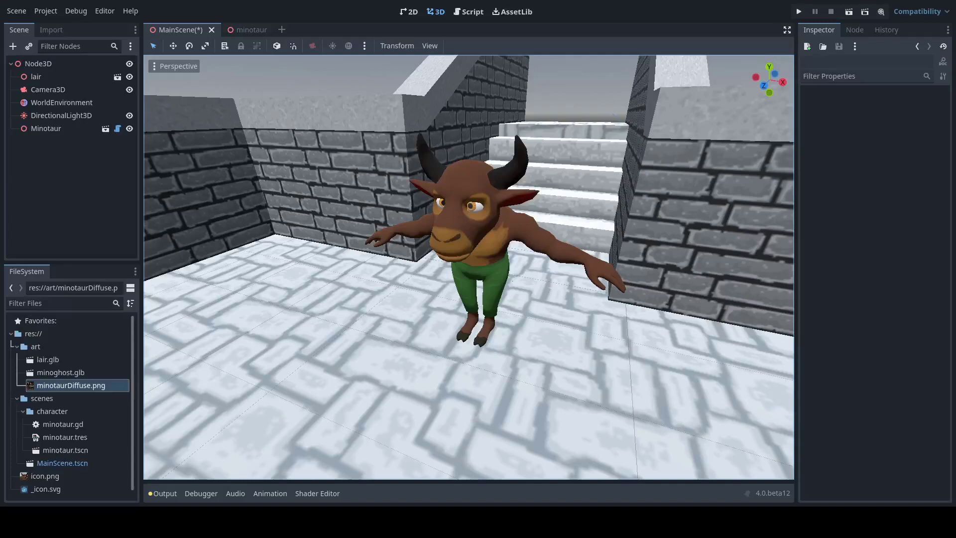
# Step: Select the Minotaur and test its Opacity slider, fading it partly transparent and raising it back
pyautogui.click(60, 128)
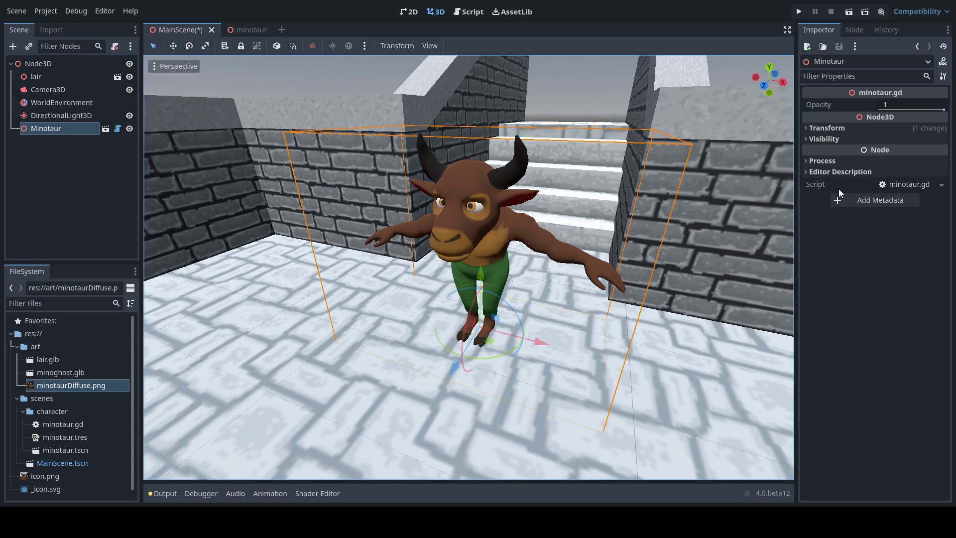
pyautogui.moveTo(943, 110); pyautogui.dragTo(911, 107)
pyautogui.moveTo(663, 217); pyautogui.dragTo(594, 212, button='middle')
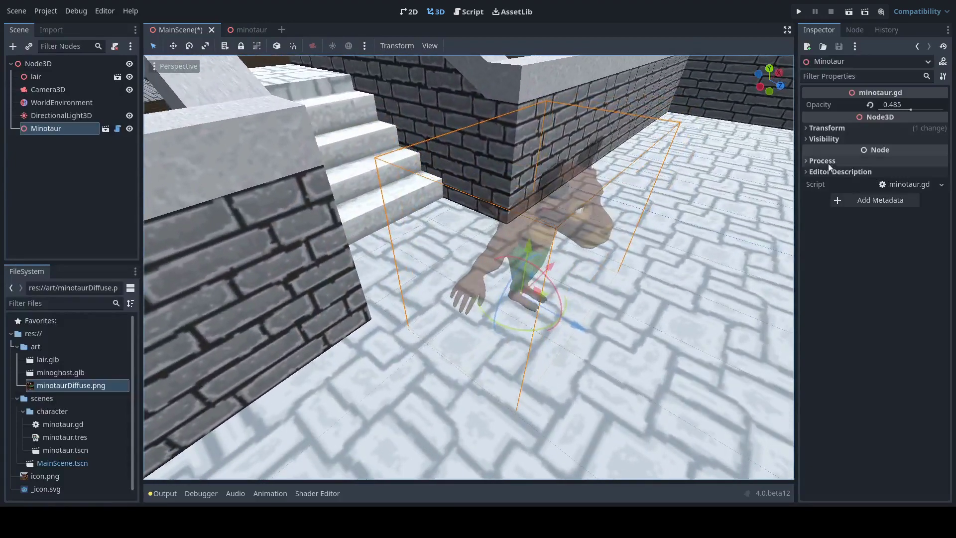
pyautogui.moveTo(911, 109)
pyautogui.mouseDown()
pyautogui.moveTo(938, 114)
pyautogui.moveTo(897, 113)
pyautogui.mouseUp()
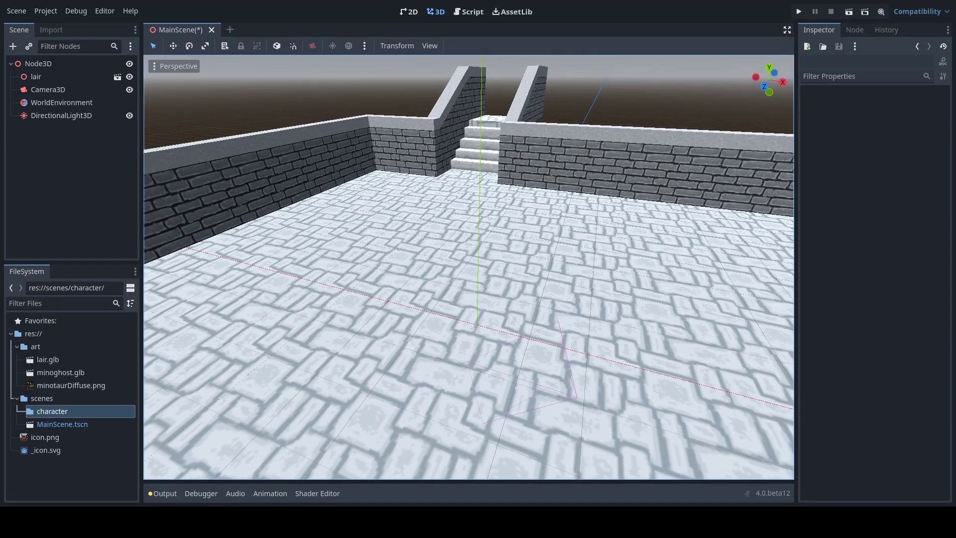
# Step: Add the minoghost.glb model into the lair scene
pyautogui.click(60, 373)
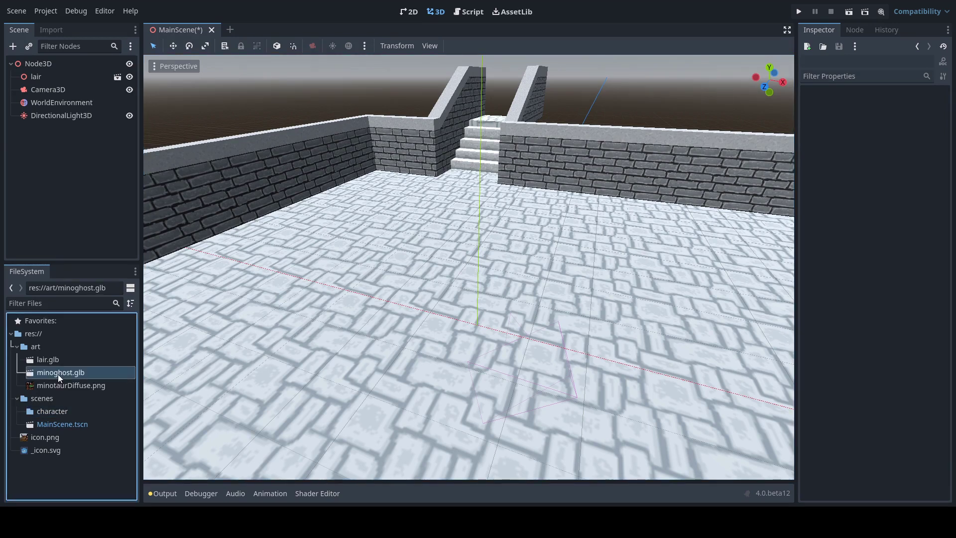
pyautogui.moveTo(57, 374); pyautogui.dragTo(68, 68)
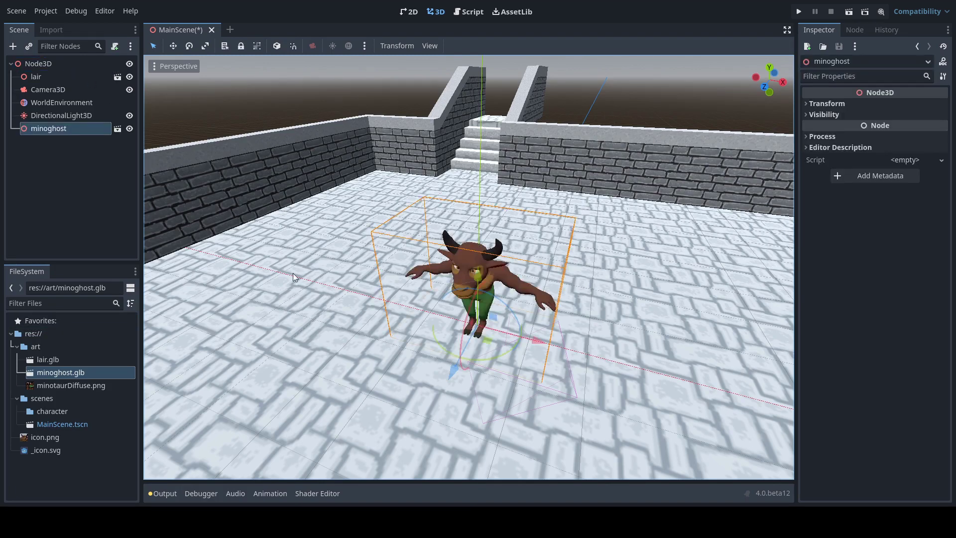
pyautogui.moveTo(293, 272); pyautogui.dragTo(313, 268, button='middle')
pyautogui.scroll(2, 313, 270)
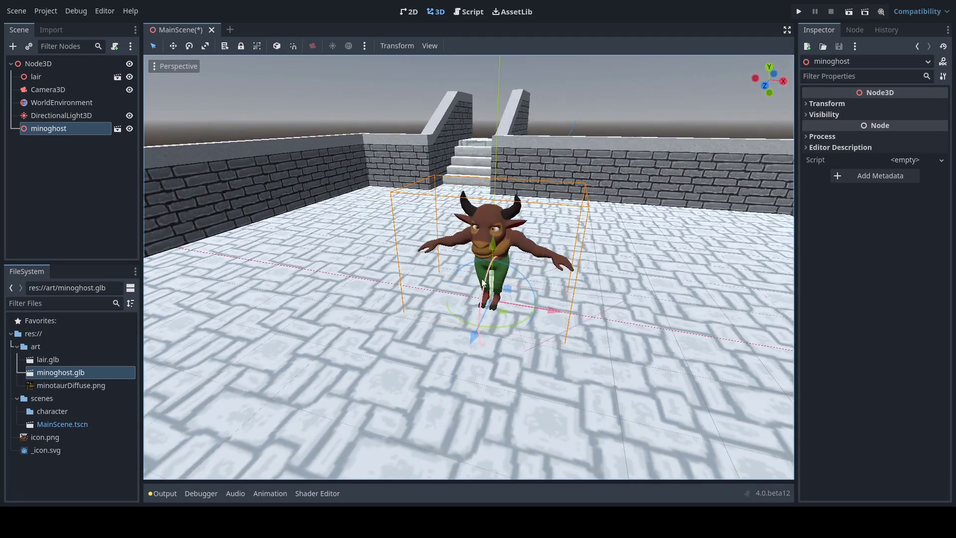
# Step: Add an empty Node3D child to the root and move minoghost under it
pyautogui.click(46, 65)
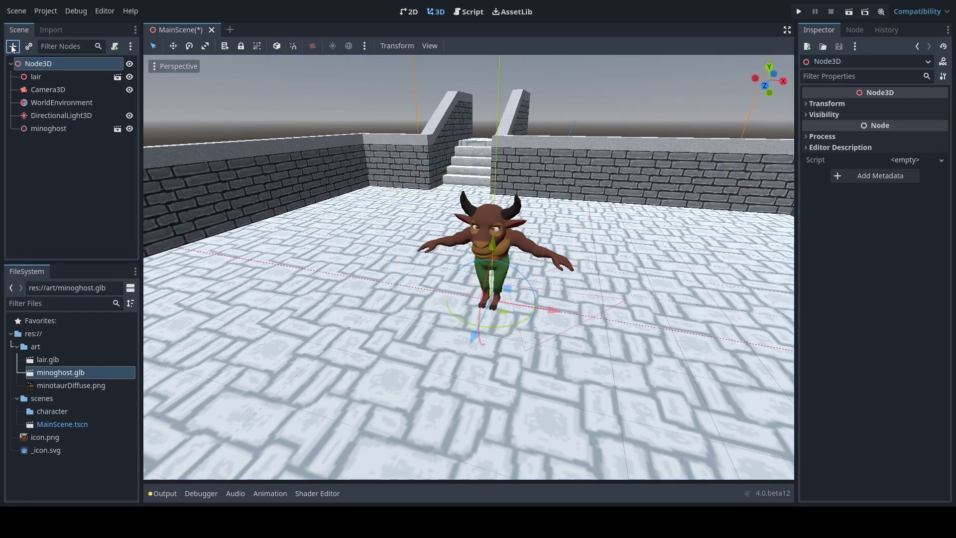
pyautogui.hotkey('ctrl', 'a')
pyautogui.press('Return')
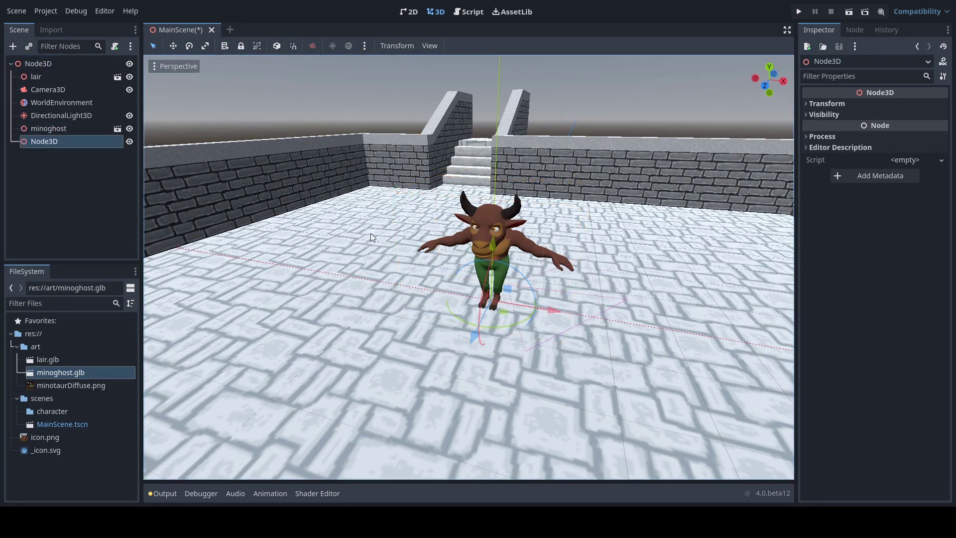
pyautogui.moveTo(48, 127); pyautogui.dragTo(70, 142)
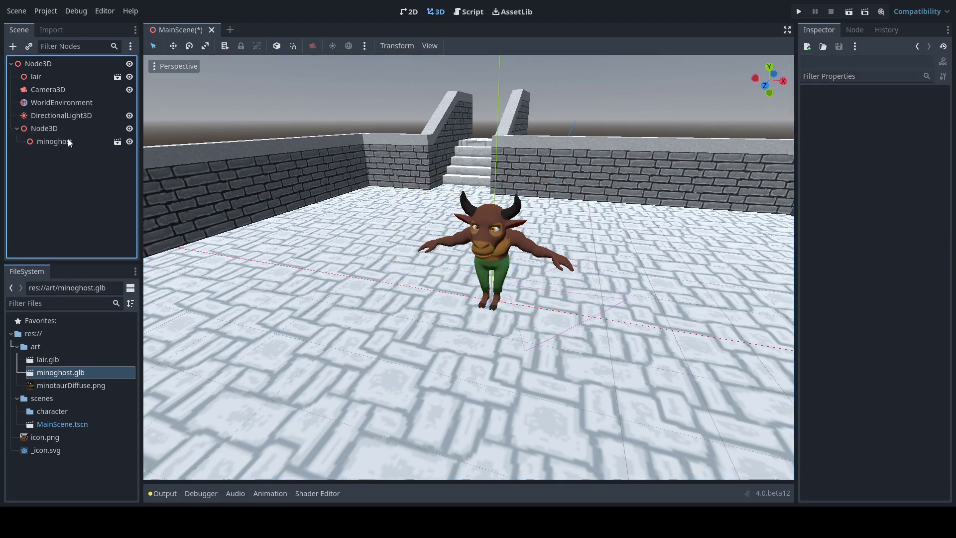
# Step: Rename the new parent Node3D to 'Minotaur'
pyautogui.click(61, 127)
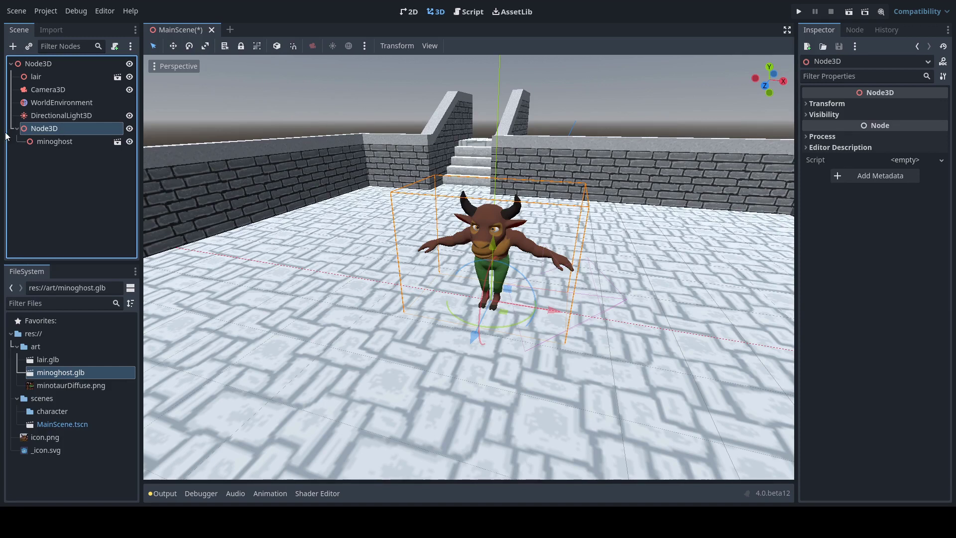
pyautogui.press('F2')
pyautogui.write('Minotaur')
pyautogui.press('Return')
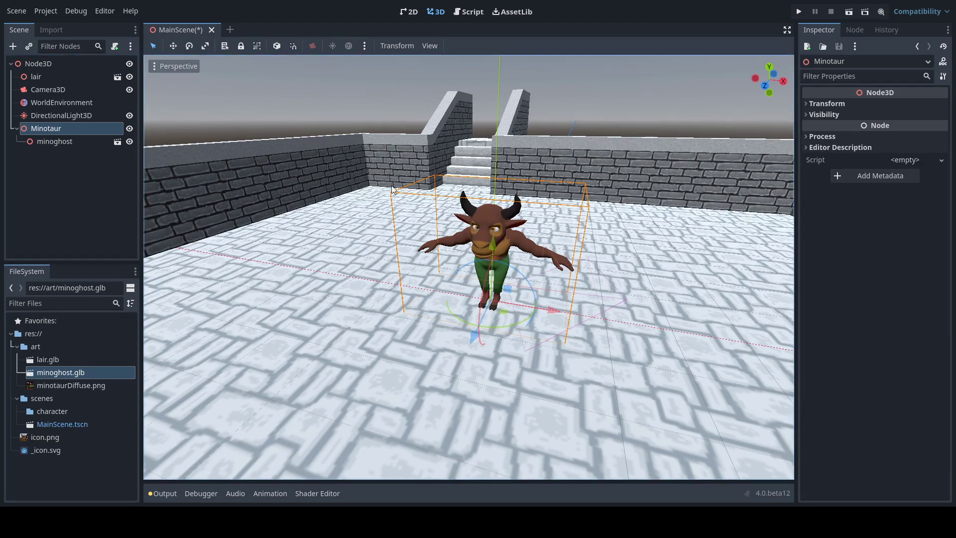
pyautogui.moveTo(348, 197); pyautogui.dragTo(396, 202, button='middle')
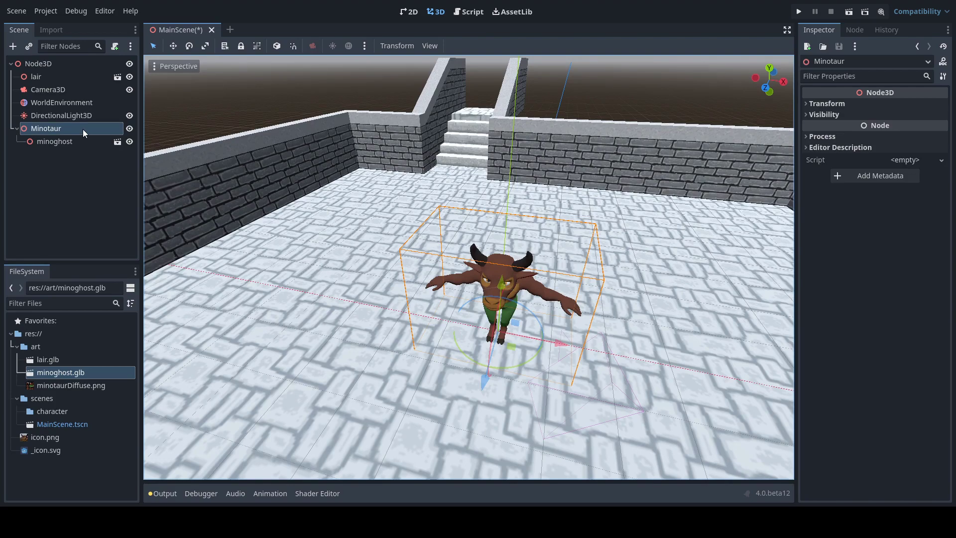
pyautogui.moveTo(321, 258); pyautogui.dragTo(347, 243, button='middle')
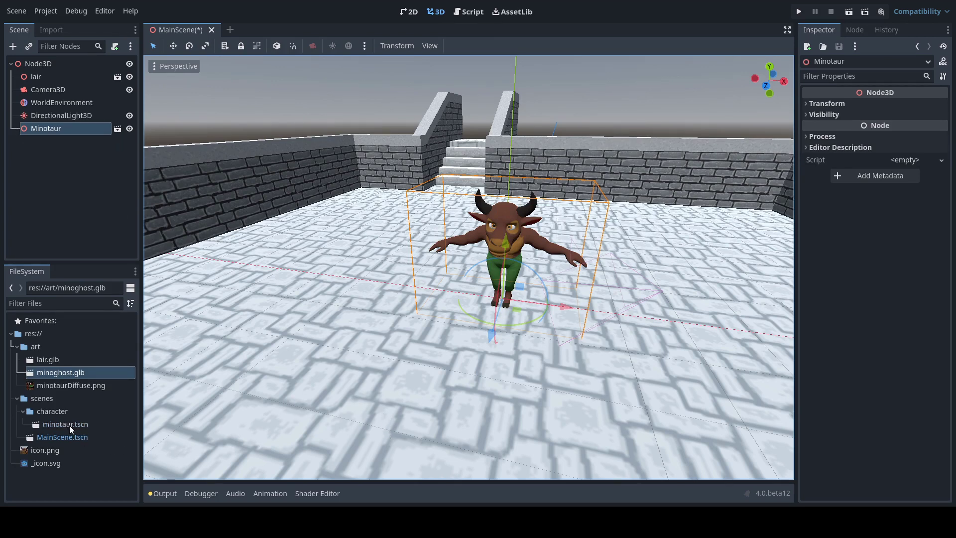
# Step: Add a second minotaur.tscn instance, spreading the two minotaurs apart along X
pyautogui.click(70, 424)
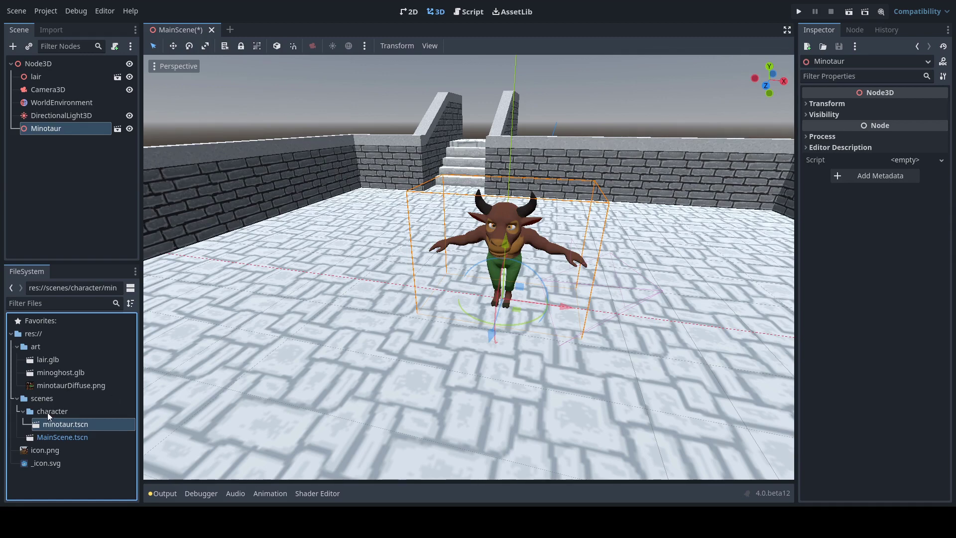
pyautogui.moveTo(568, 308); pyautogui.dragTo(687, 323)
pyautogui.moveTo(54, 426); pyautogui.dragTo(55, 64)
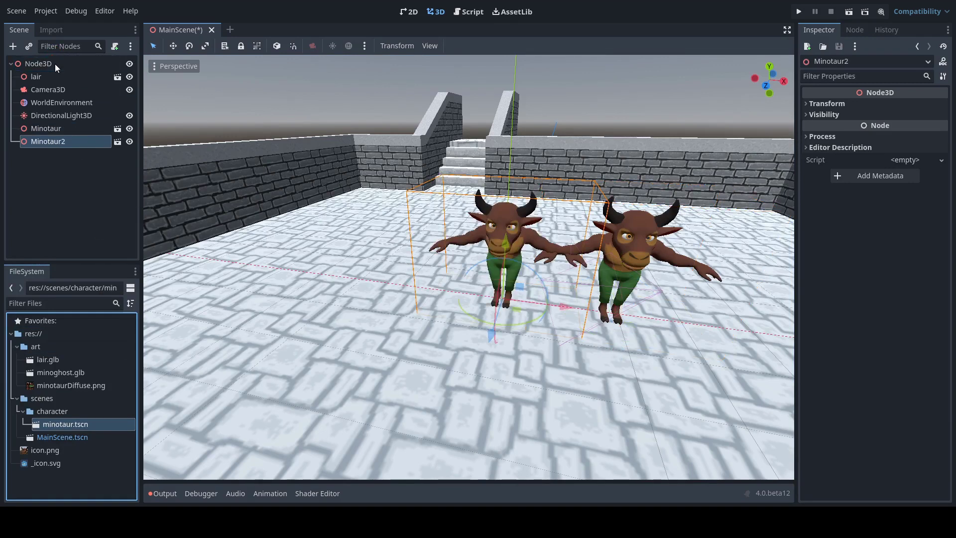
pyautogui.moveTo(568, 307); pyautogui.dragTo(459, 308)
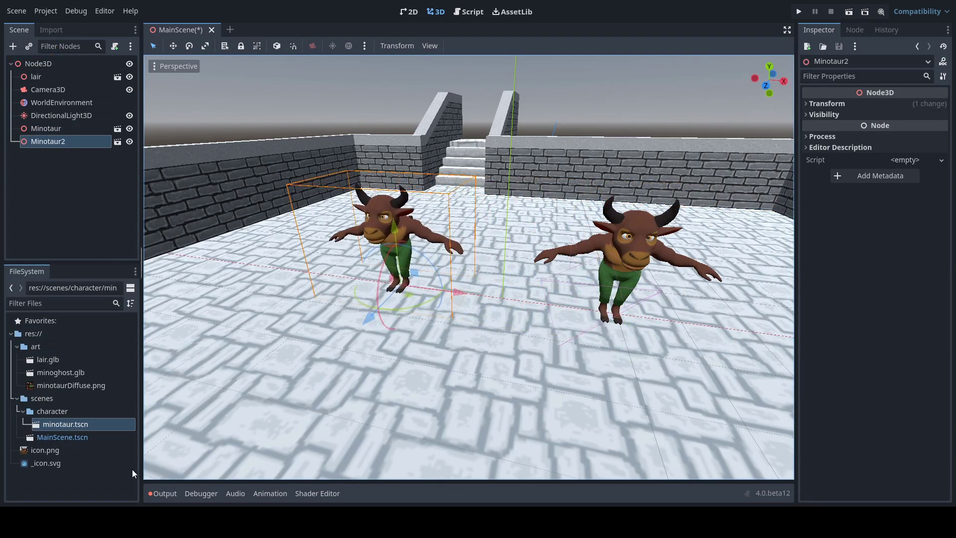
# Step: Add a third minotaur.tscn instance to the lair and save the main scene
pyautogui.click(73, 423)
pyautogui.moveTo(72, 422); pyautogui.dragTo(513, 274)
pyautogui.moveTo(514, 275); pyautogui.dragTo(491, 286, button='middle')
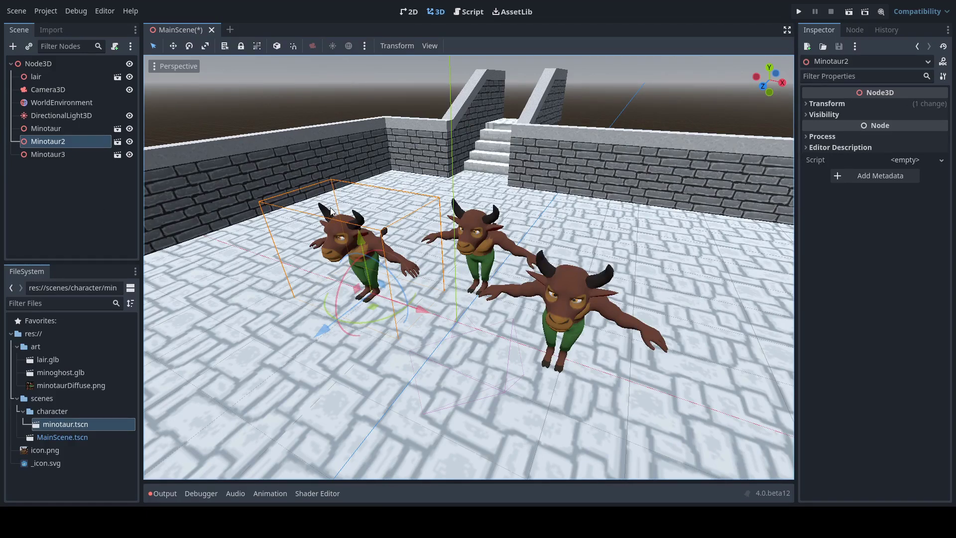
pyautogui.hotkey('ctrl', 's')
# Step: Open minotaur.tscn for editing and select its minoghost model node
pyautogui.click(117, 145)
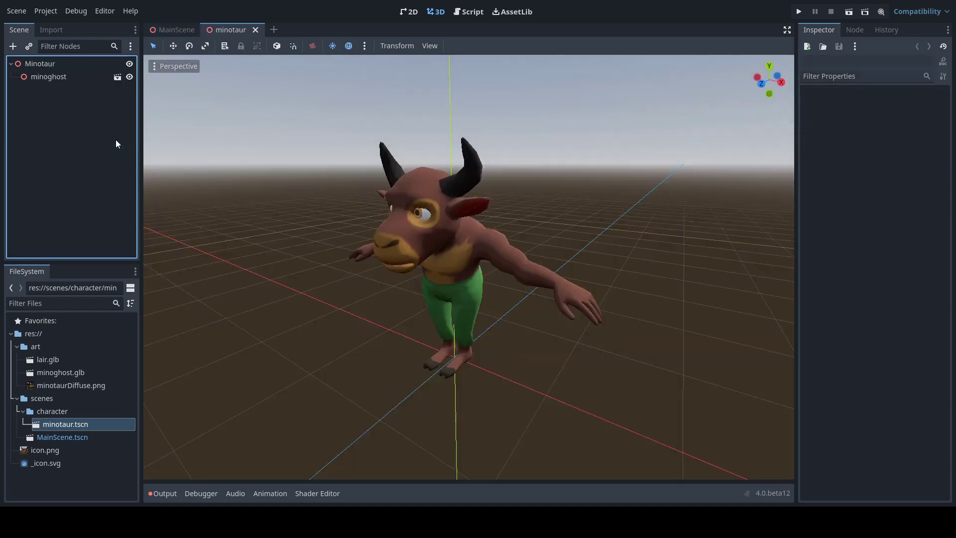
pyautogui.moveTo(284, 170); pyautogui.dragTo(359, 204, button='middle')
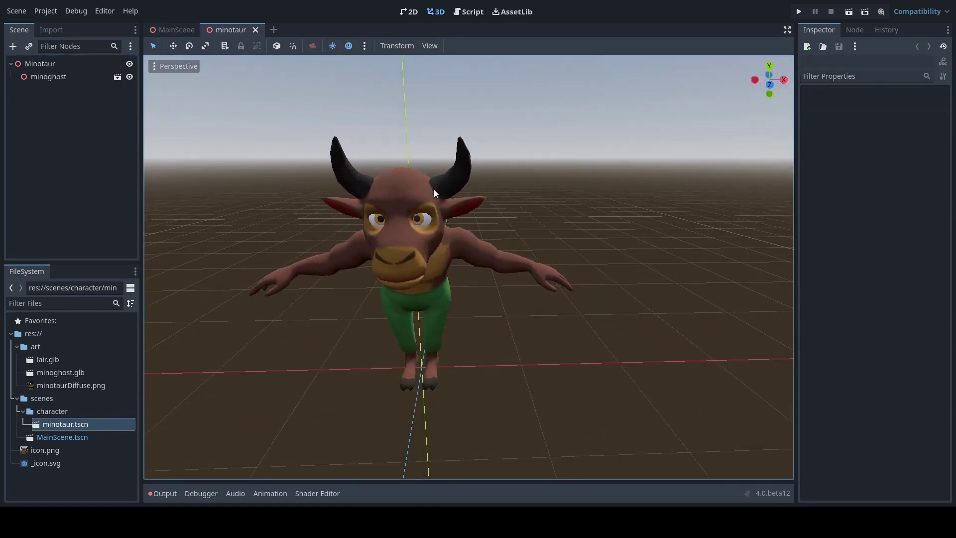
pyautogui.moveTo(433, 189); pyautogui.dragTo(269, 144, button='middle')
pyautogui.click(63, 75)
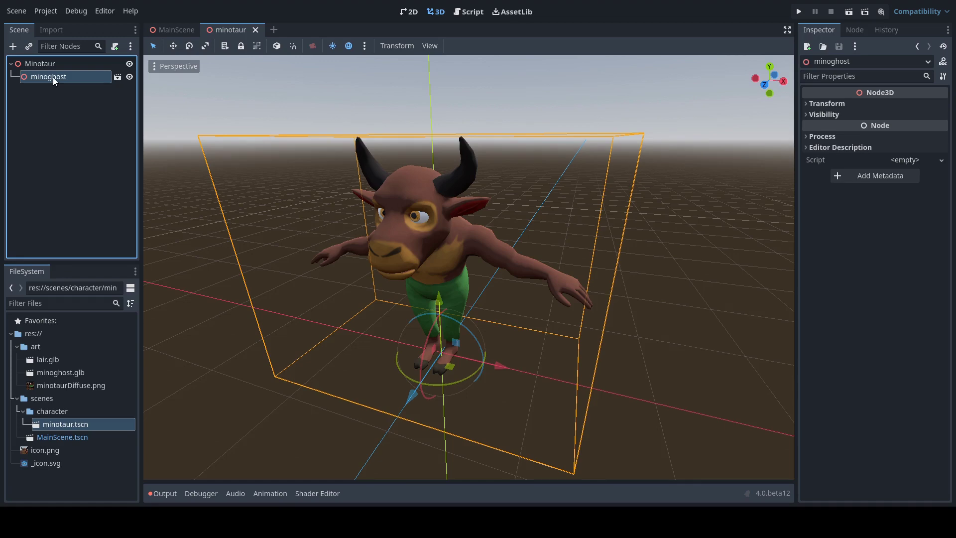
pyautogui.moveTo(348, 170)
pyautogui.mouseDown(button='middle')
pyautogui.moveTo(387, 168)
pyautogui.moveTo(359, 179)
pyautogui.mouseUp(button='middle')
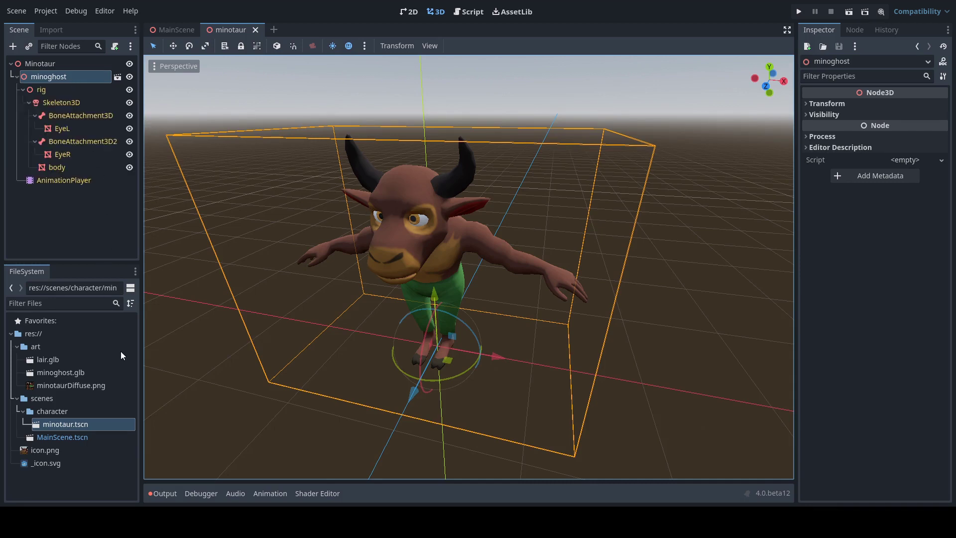
pyautogui.click(58, 168)
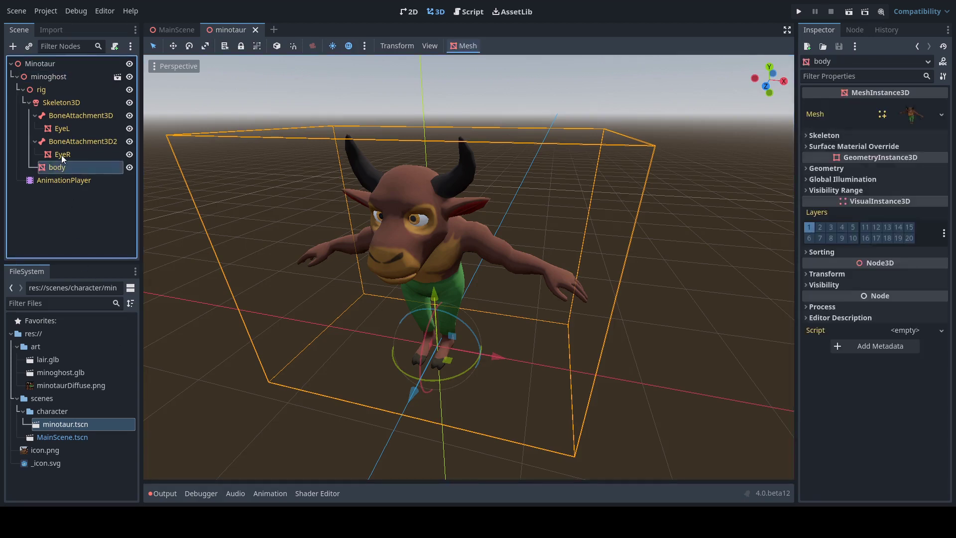
pyautogui.click(60, 155)
pyautogui.click(61, 130)
pyautogui.click(61, 106)
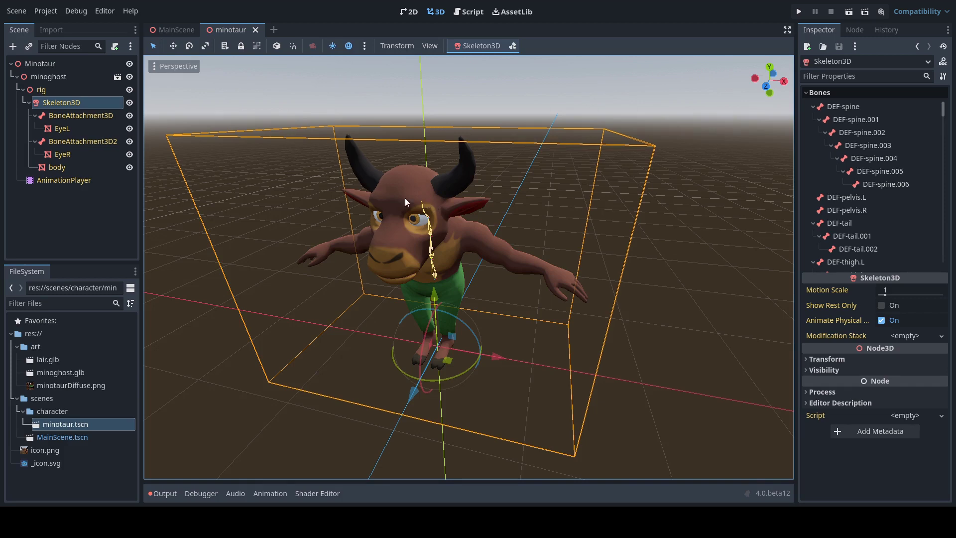
pyautogui.click(82, 168)
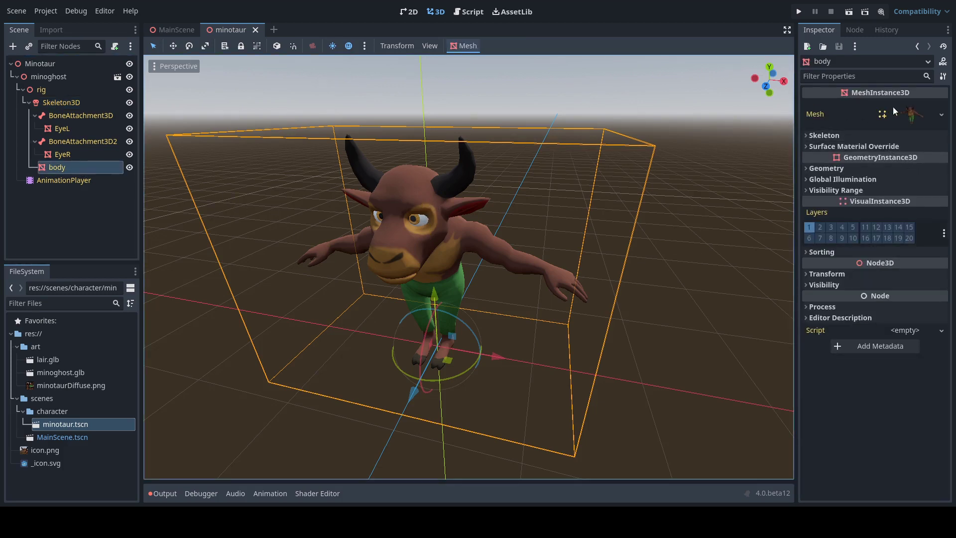
pyautogui.click(916, 115)
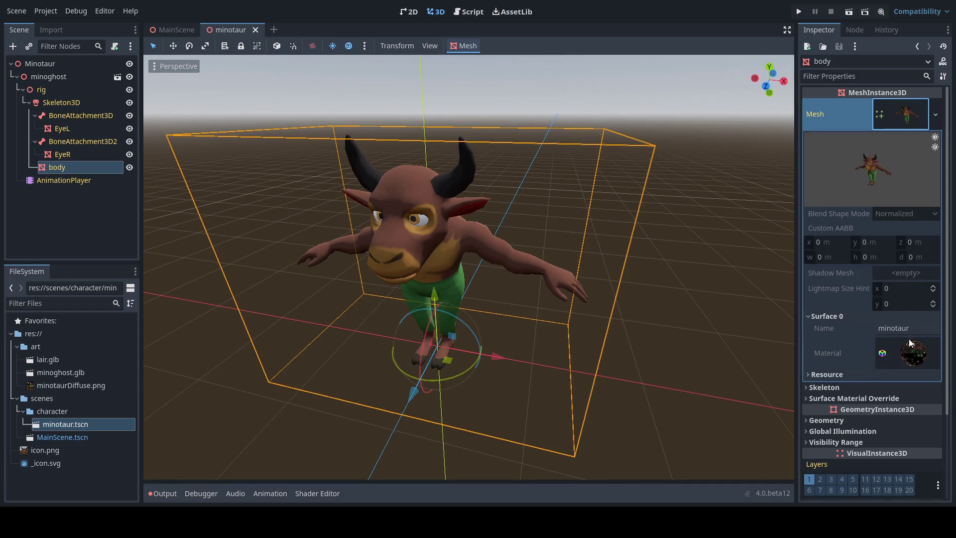
pyautogui.click(913, 356)
pyautogui.scroll(-6, 911, 358)
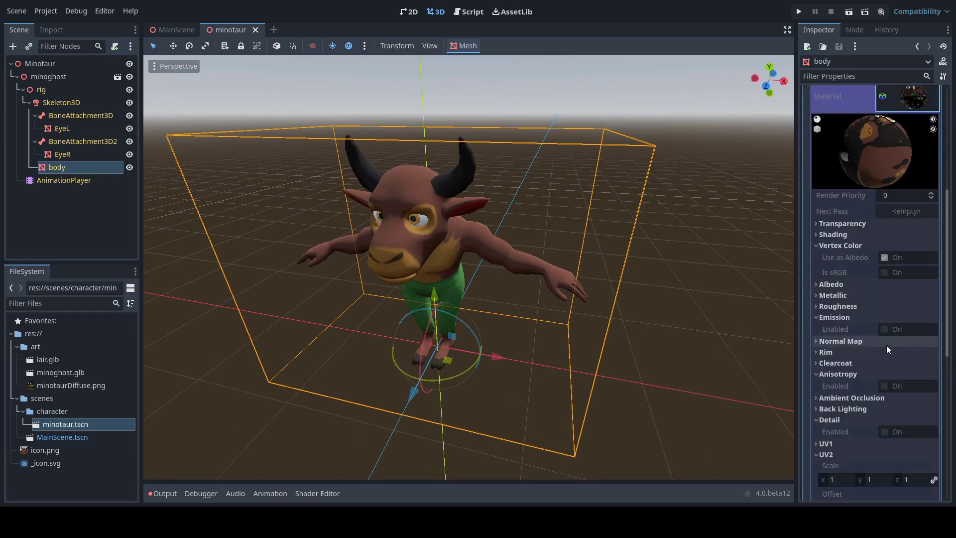
pyautogui.click(833, 195)
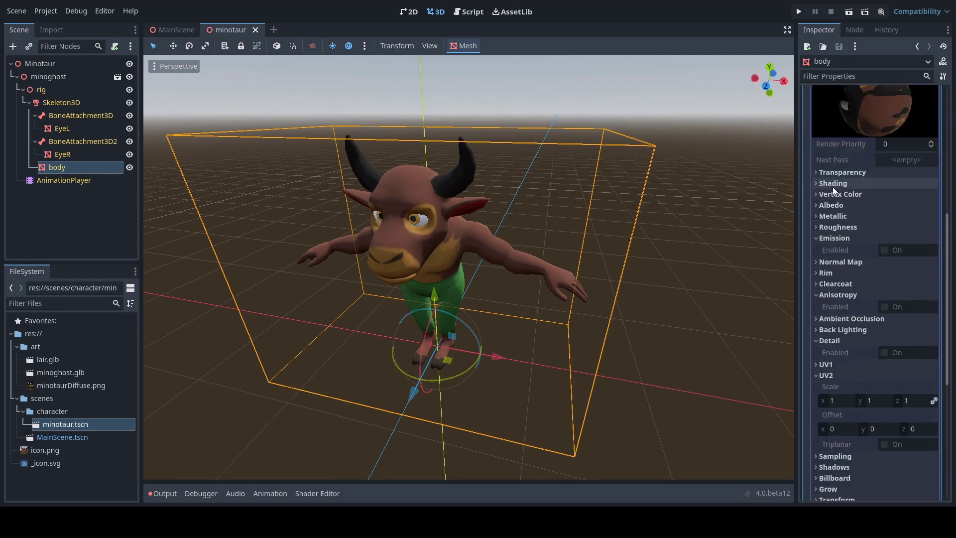
pyautogui.click(833, 186)
pyautogui.click(833, 185)
pyautogui.click(838, 236)
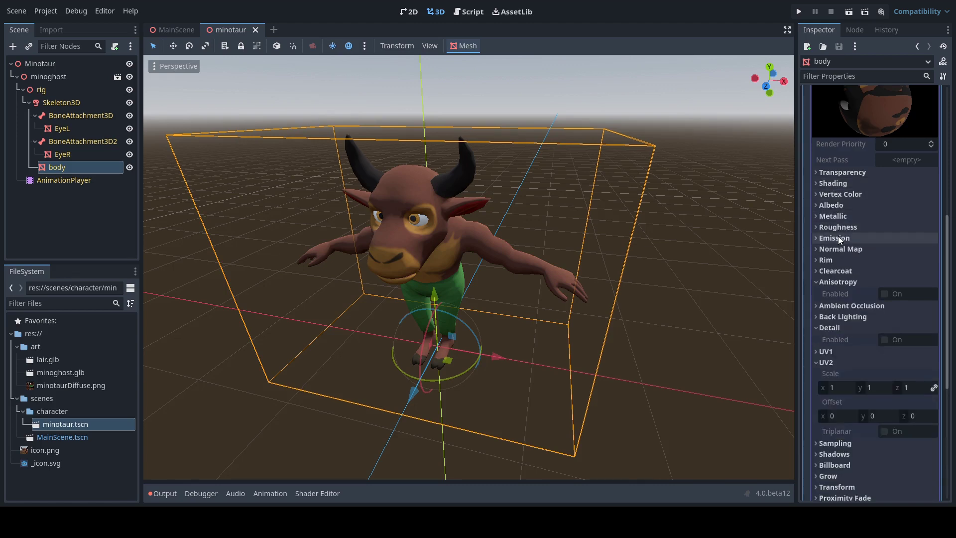
pyautogui.click(839, 270)
pyautogui.click(839, 272)
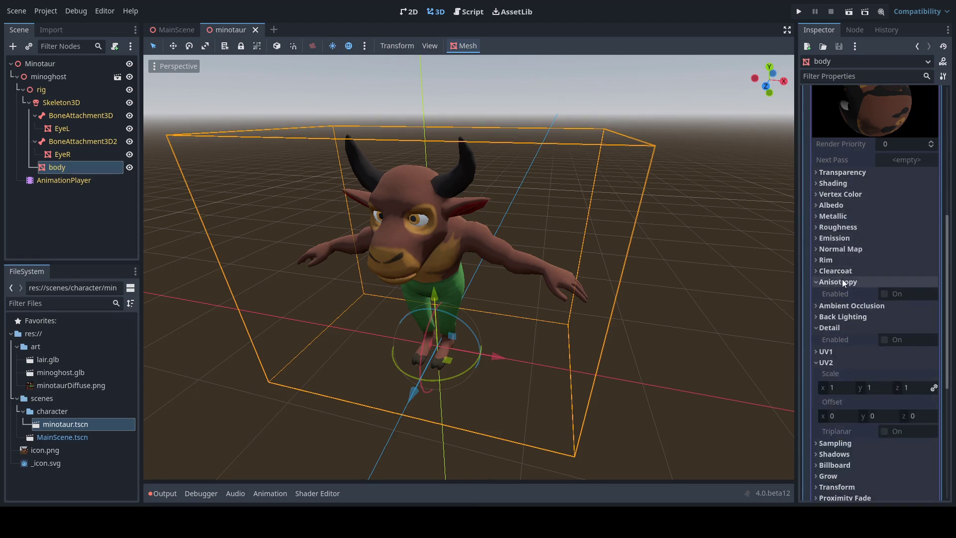
pyautogui.click(841, 282)
pyautogui.click(849, 296)
pyautogui.click(849, 297)
pyautogui.click(846, 304)
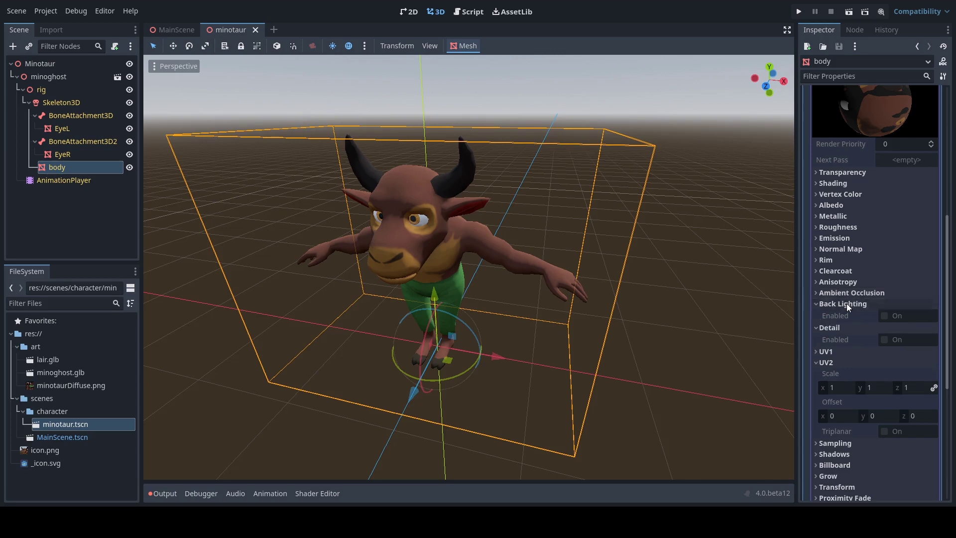
pyautogui.click(846, 304)
pyautogui.click(835, 317)
pyautogui.scroll(10, 846, 276)
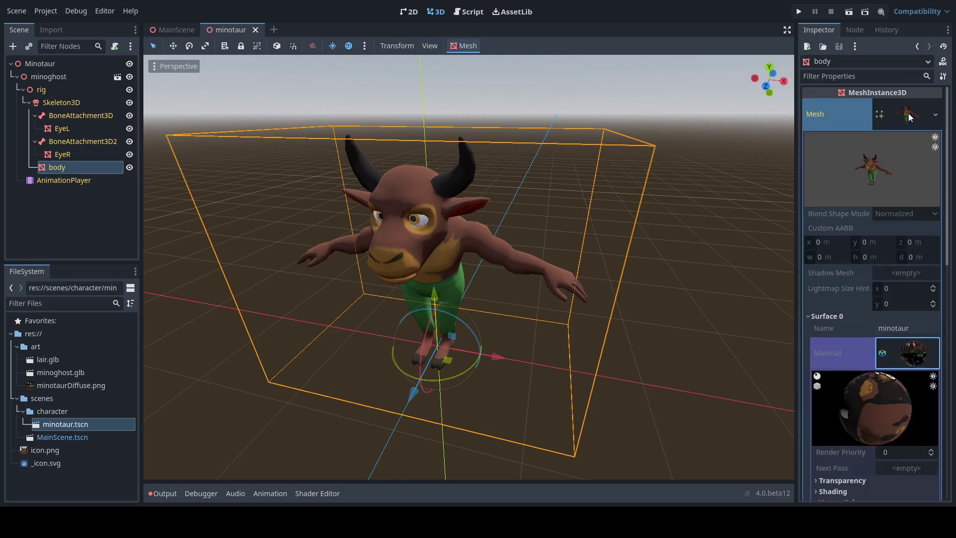
pyautogui.click(909, 117)
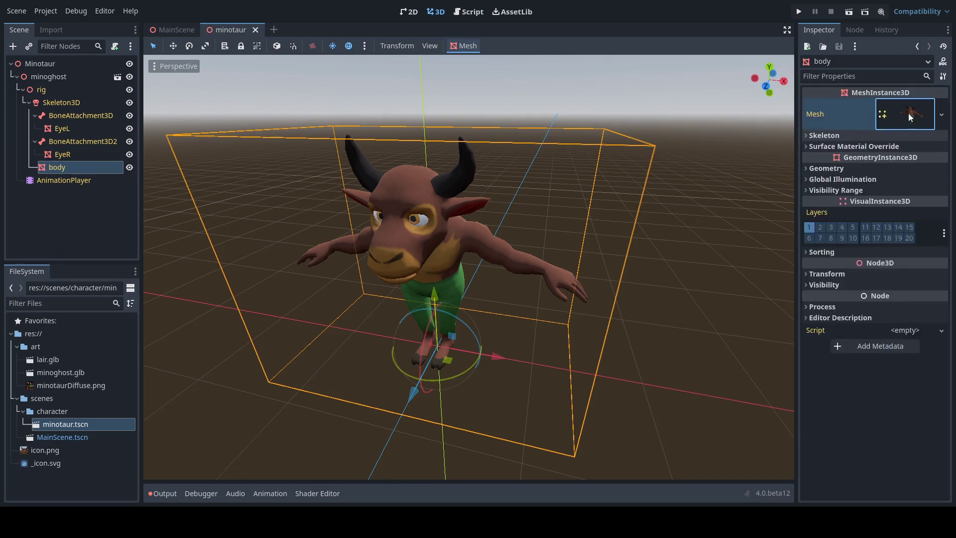
# Step: Give the body a new StandardMaterial3D override on surface 0 and expand its Albedo section
pyautogui.click(880, 147)
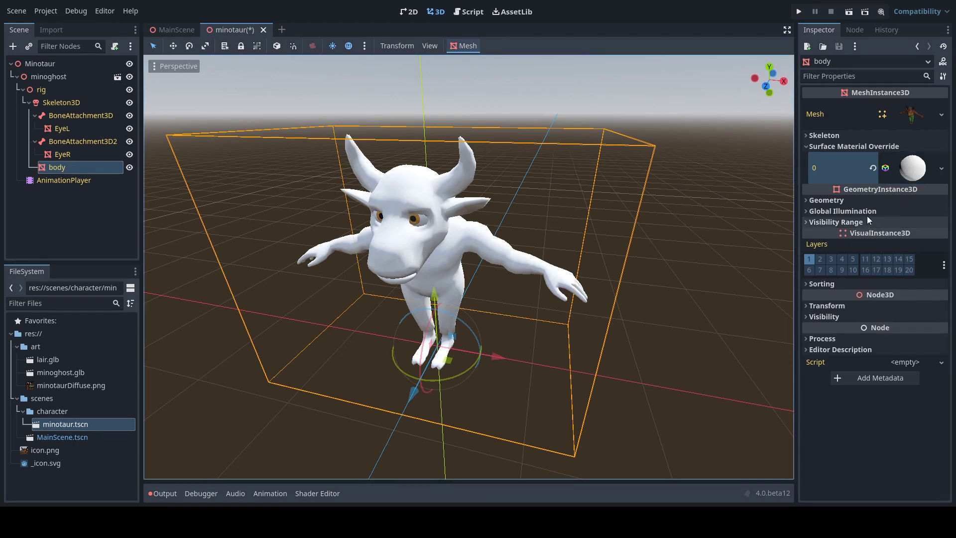
pyautogui.click(909, 168)
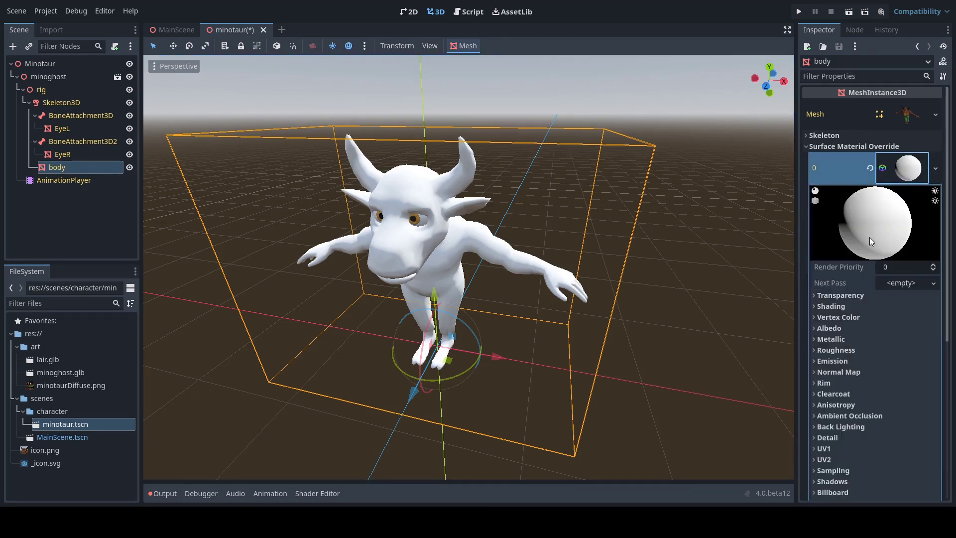
pyautogui.scroll(-3, 871, 237)
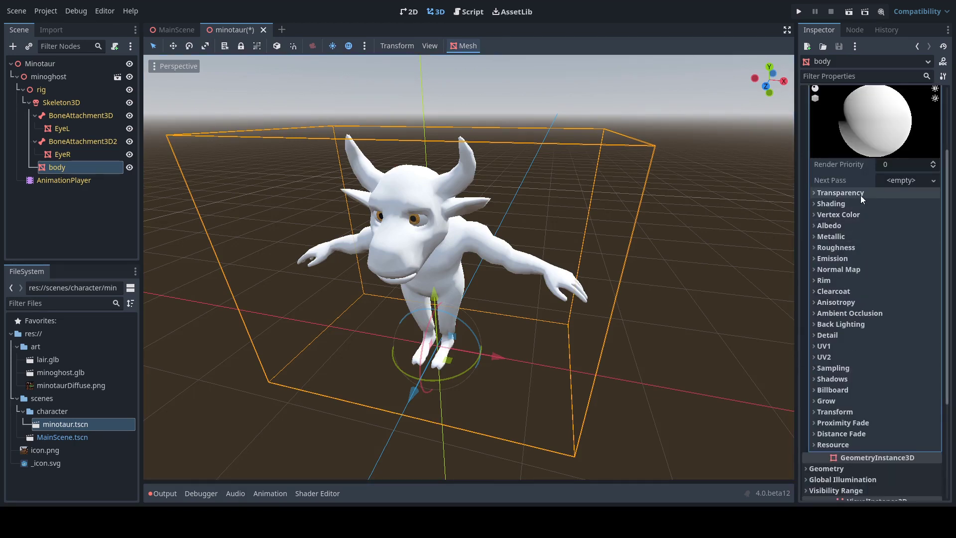
pyautogui.click(854, 226)
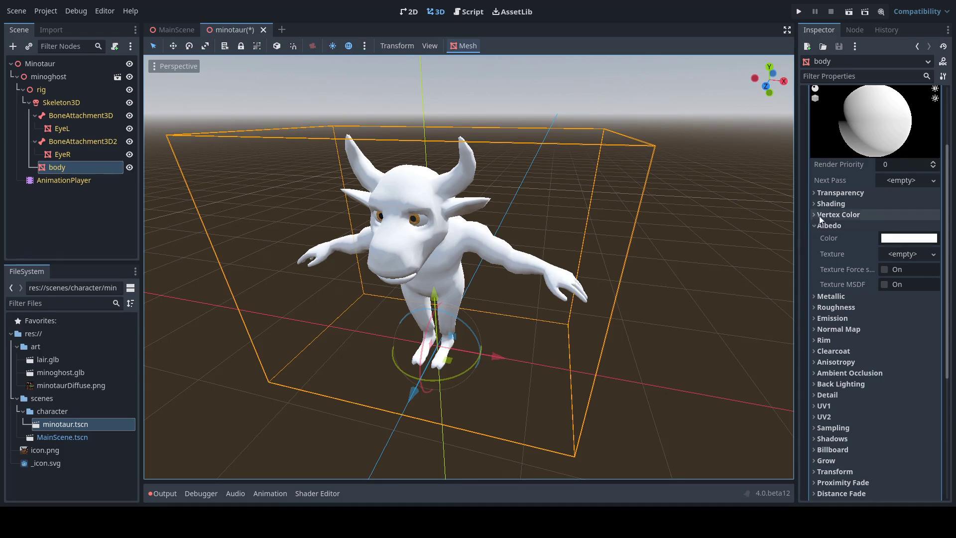
# Step: Set the override material's Transparency to Alpha and test fading with the albedo alpha
pyautogui.click(839, 194)
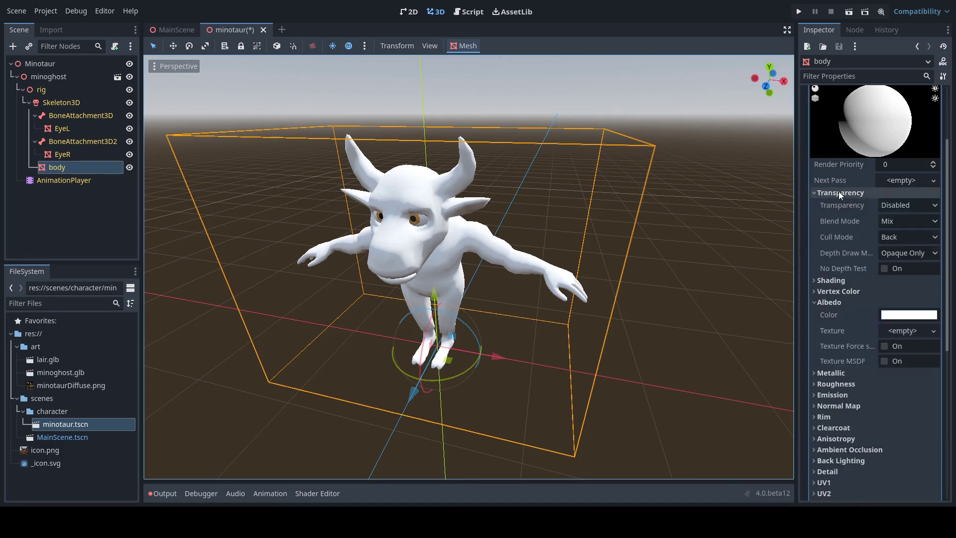
pyautogui.click(900, 204)
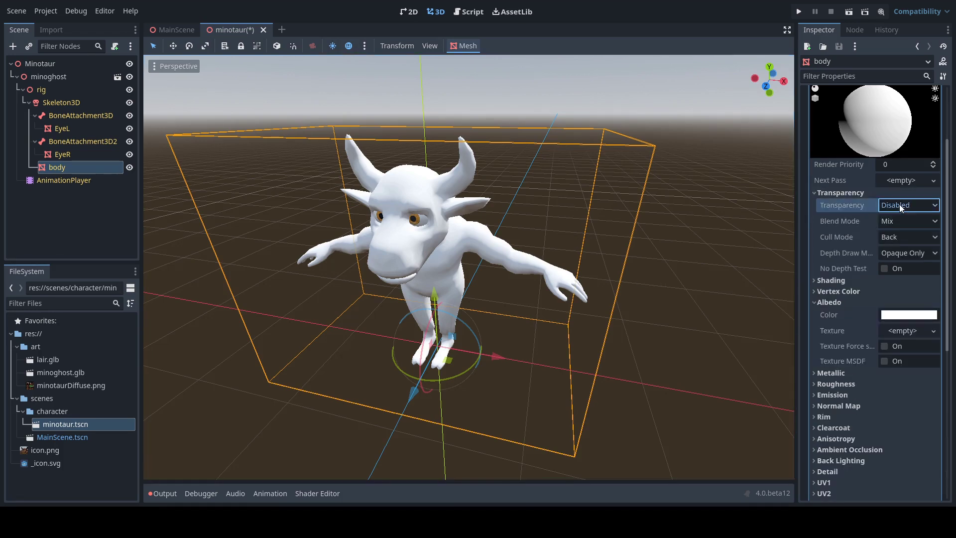
pyautogui.click(905, 235)
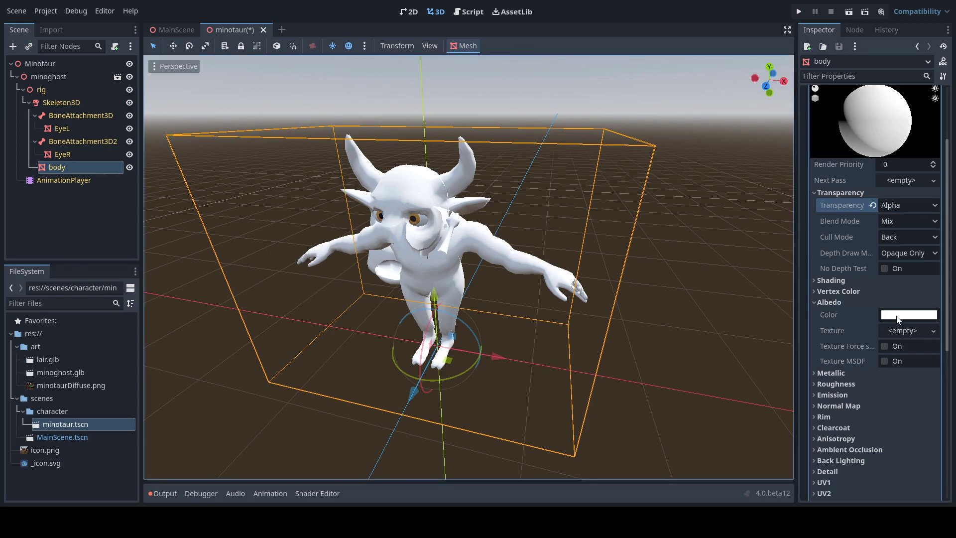
pyautogui.moveTo(884, 245); pyautogui.dragTo(904, 229)
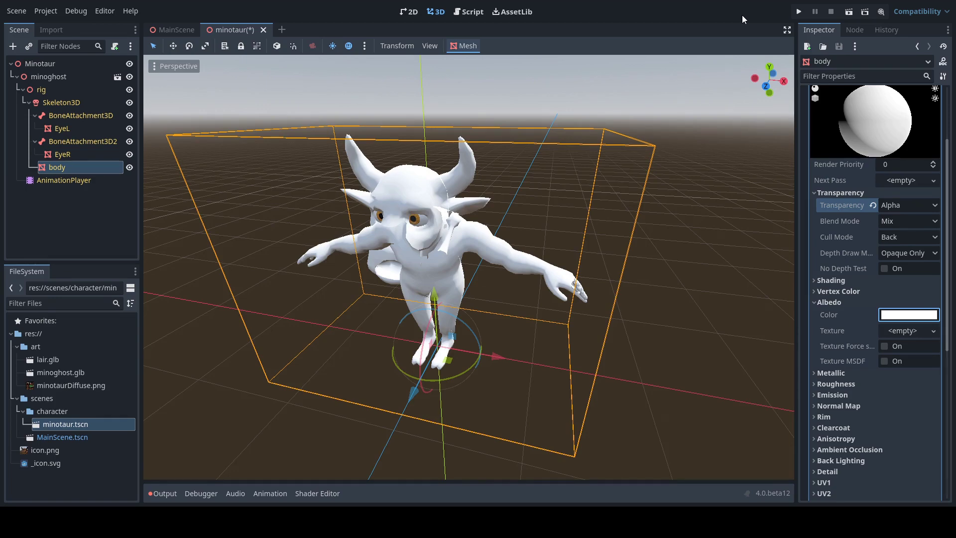
pyautogui.moveTo(558, 214); pyautogui.dragTo(453, 204, button='middle')
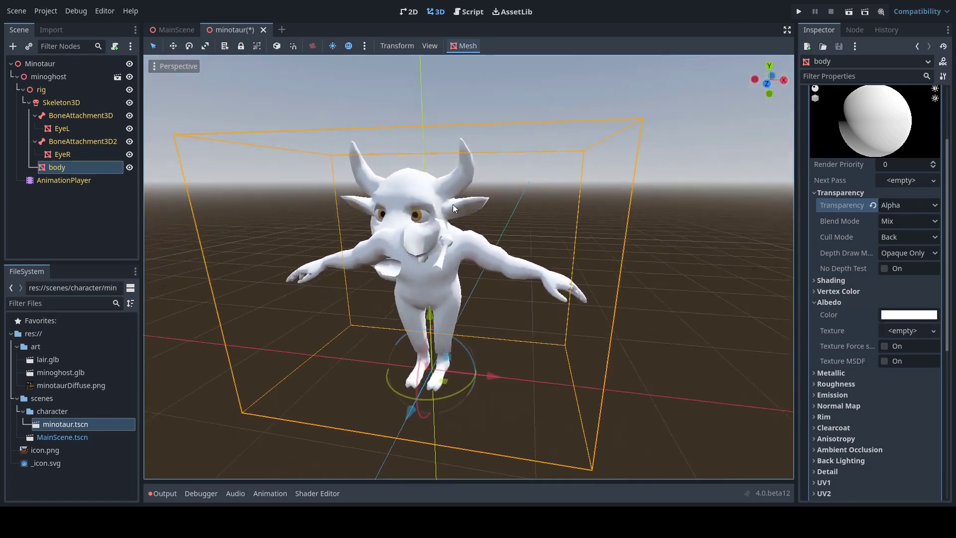
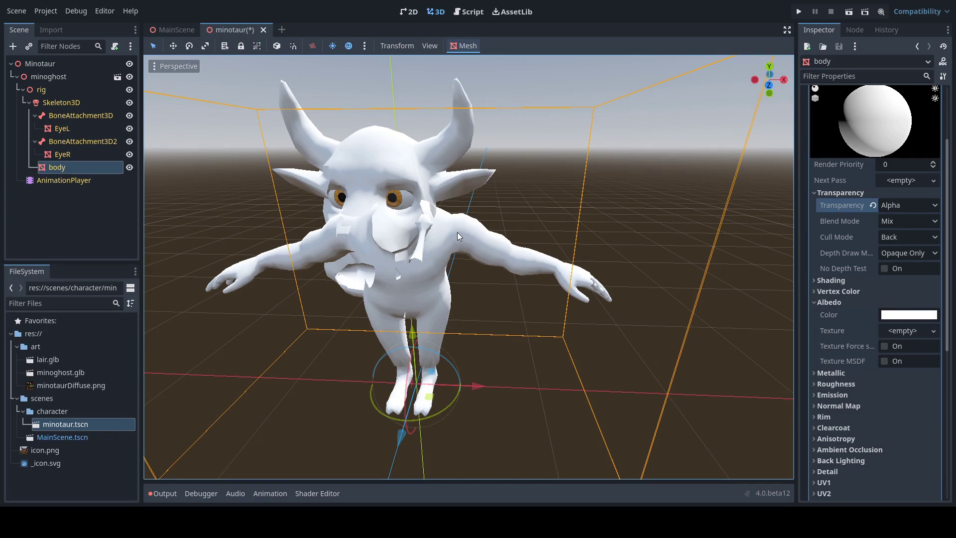
pyautogui.moveTo(280, 266); pyautogui.dragTo(331, 269, button='middle')
pyautogui.scroll(4, 370, 270)
pyautogui.scroll(-2, 370, 270)
pyautogui.scroll(-3, 312, 279)
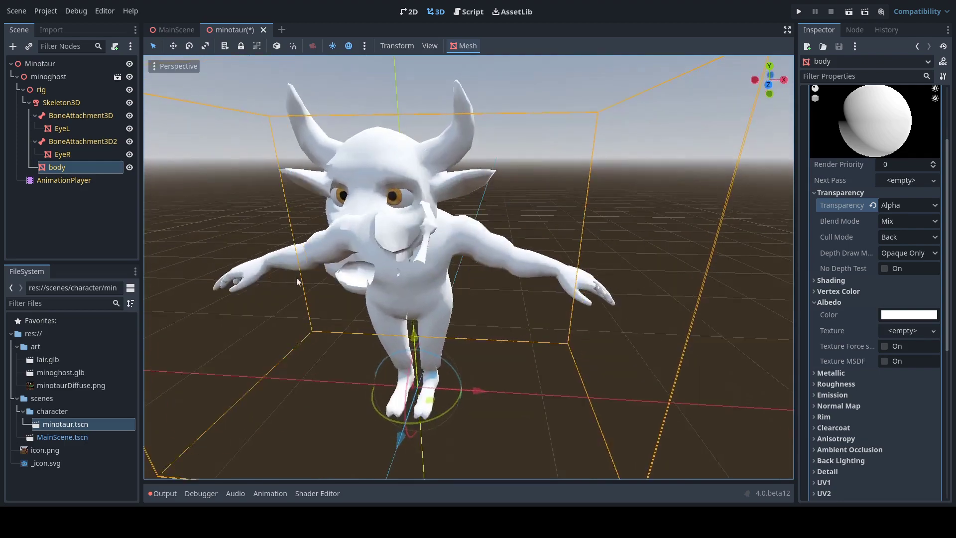
pyautogui.moveTo(488, 278); pyautogui.dragTo(468, 273, button='middle')
pyautogui.scroll(-1, 485, 281)
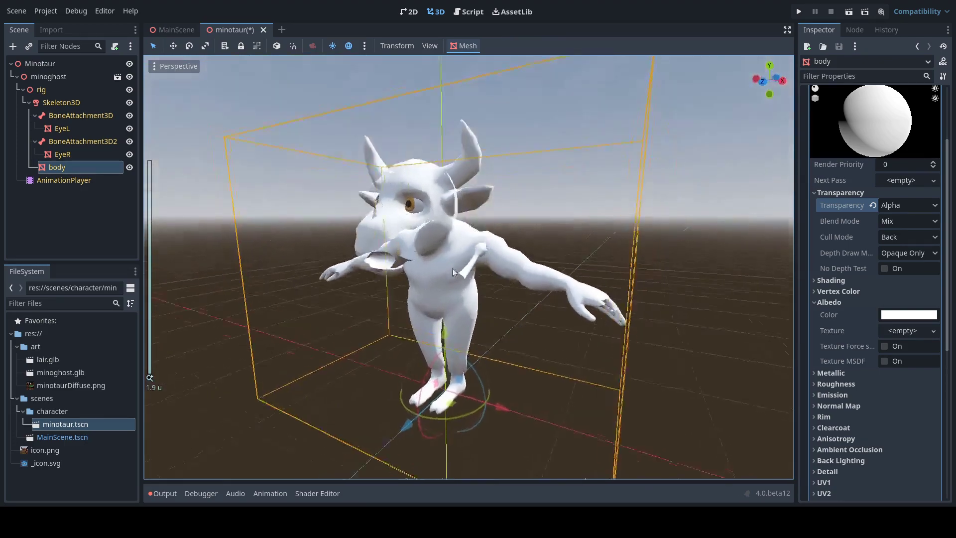
pyautogui.scroll(3, 467, 269)
pyautogui.scroll(-3, 467, 268)
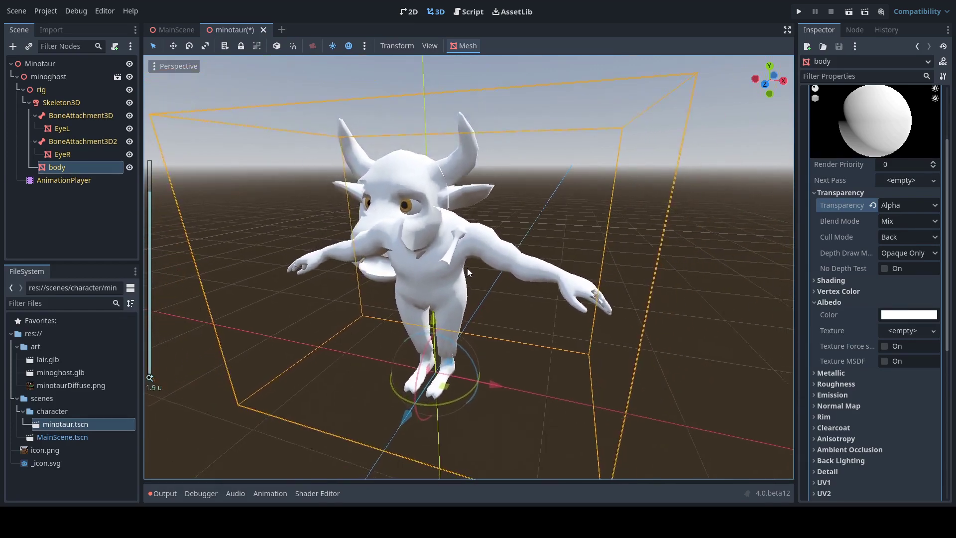
pyautogui.scroll(2, 452, 262)
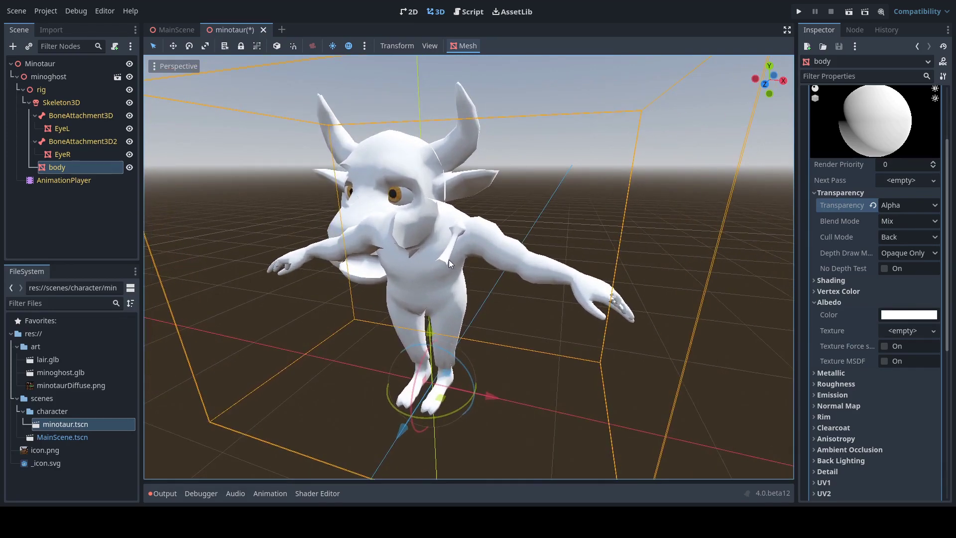
pyautogui.moveTo(450, 242); pyautogui.dragTo(483, 252, button='middle')
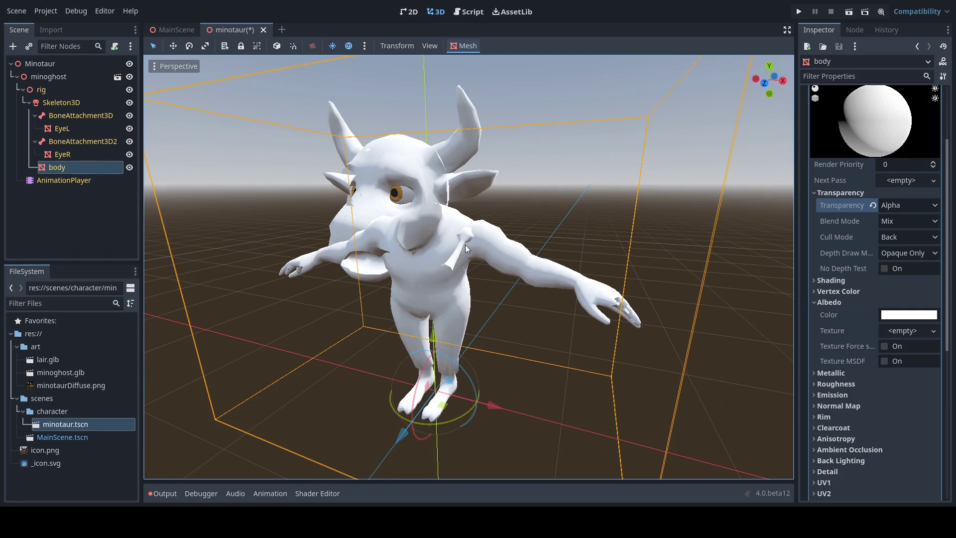
pyautogui.moveTo(436, 253)
pyautogui.mouseDown(button='middle')
pyautogui.moveTo(486, 255)
pyautogui.moveTo(519, 243)
pyautogui.moveTo(403, 240)
pyautogui.moveTo(447, 216)
pyautogui.moveTo(499, 231)
pyautogui.moveTo(474, 252)
pyautogui.moveTo(435, 260)
pyautogui.mouseUp(button='middle')
pyautogui.scroll(3, 515, 254)
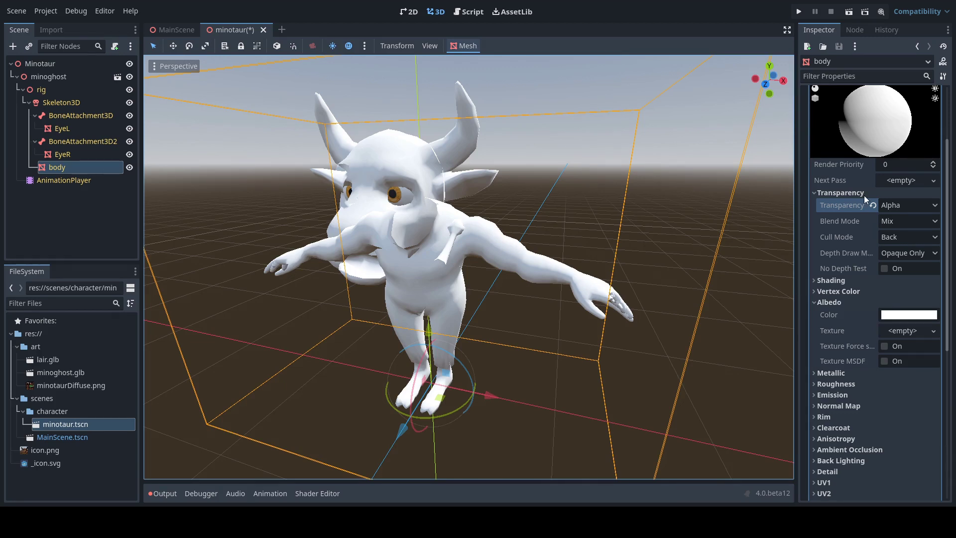
pyautogui.scroll(3, 861, 194)
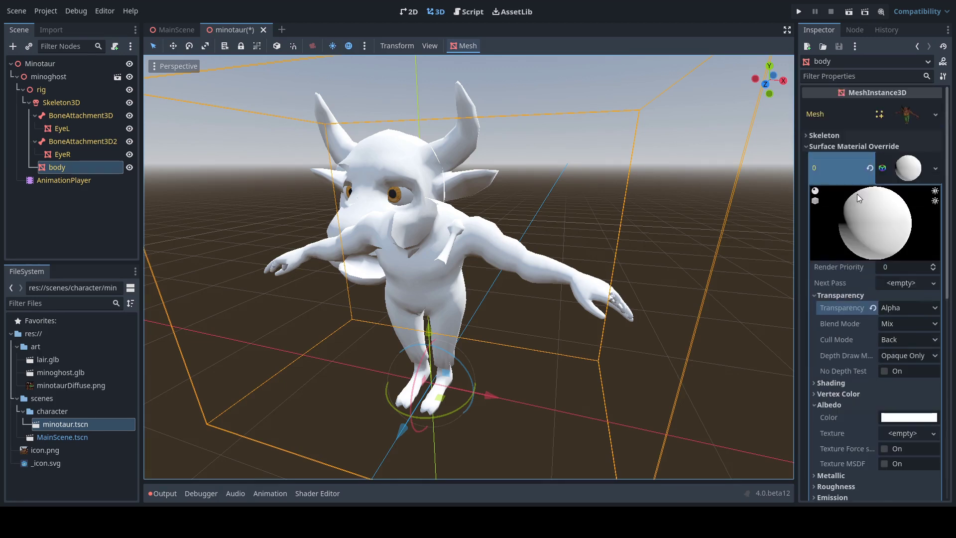
# Step: Swap the body's white override for a ShaderMaterial using minotaur.tres, opened in the Shader Editor
pyautogui.click(870, 169)
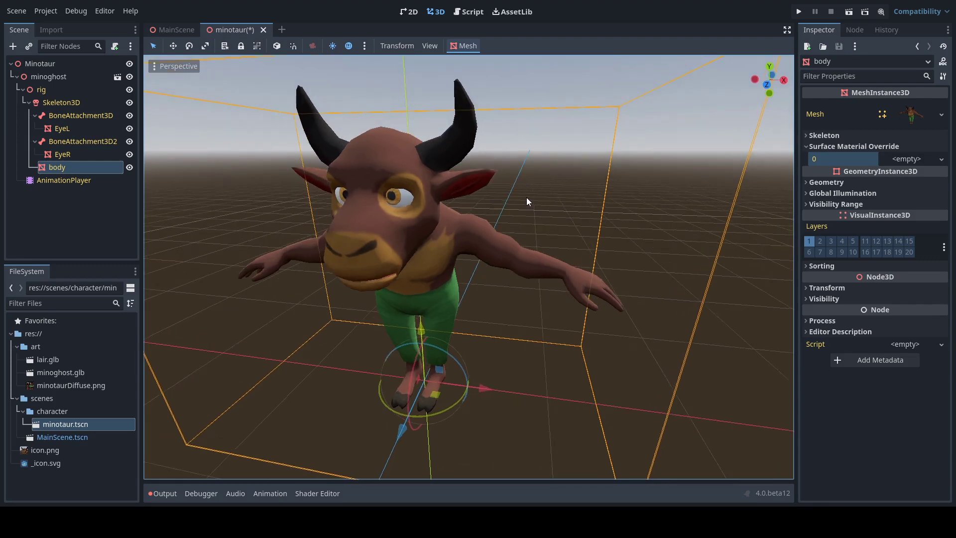
pyautogui.scroll(2, 527, 199)
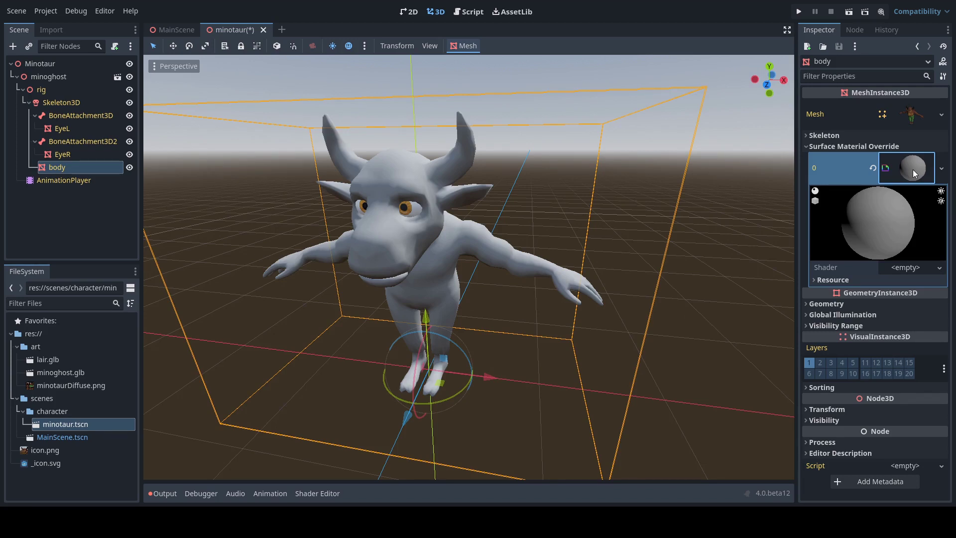
pyautogui.click(912, 169)
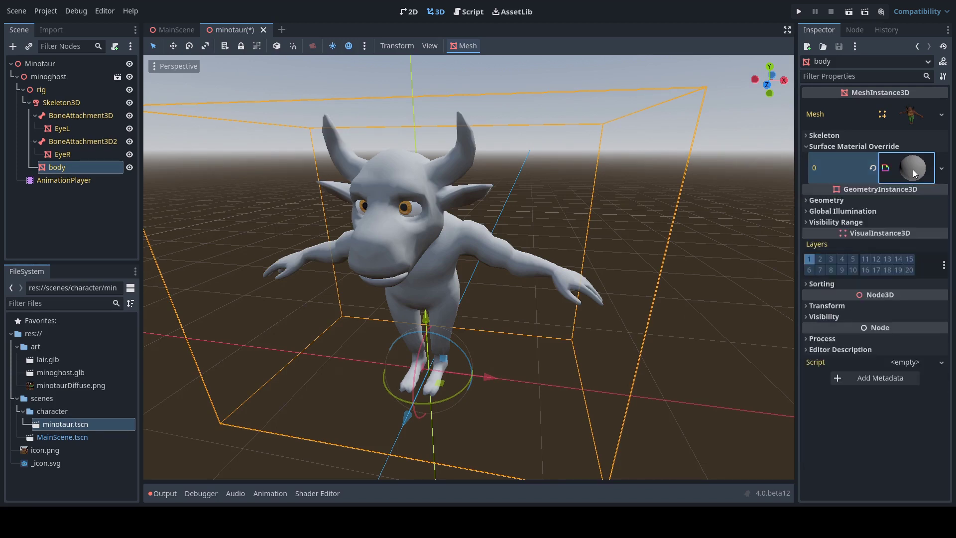
pyautogui.click(913, 169)
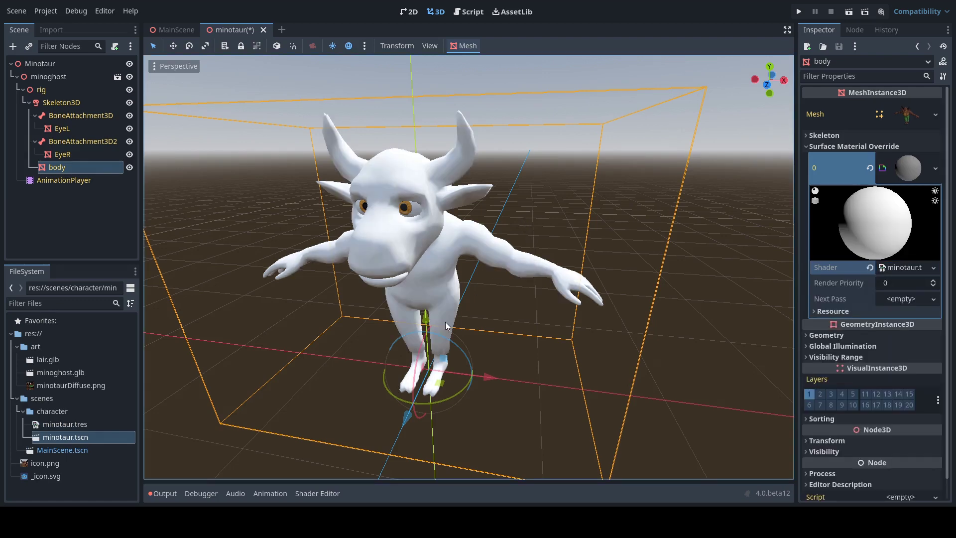
pyautogui.click(902, 268)
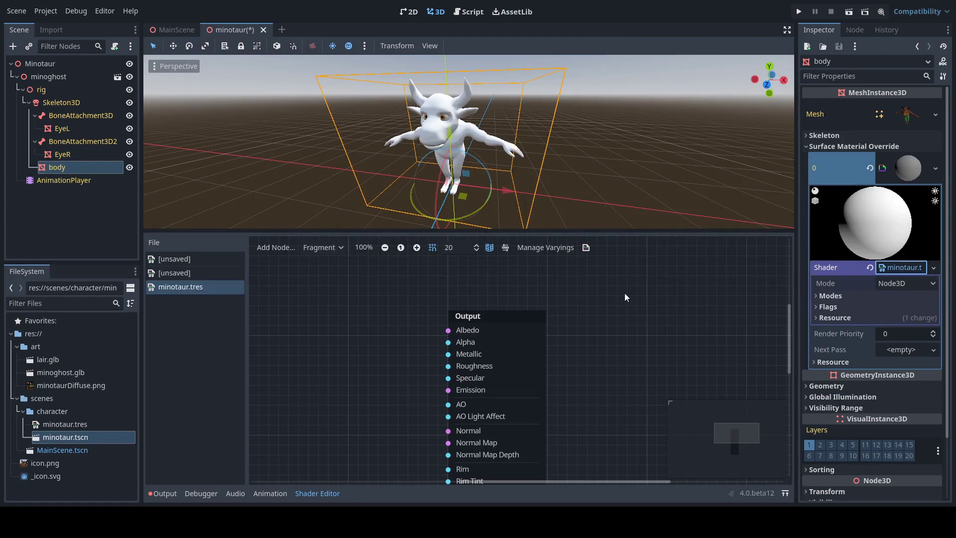
# Step: Center the Output node in the graph and expand the shader's Modes and Flags sections
pyautogui.moveTo(625, 297); pyautogui.dragTo(549, 297, button='middle')
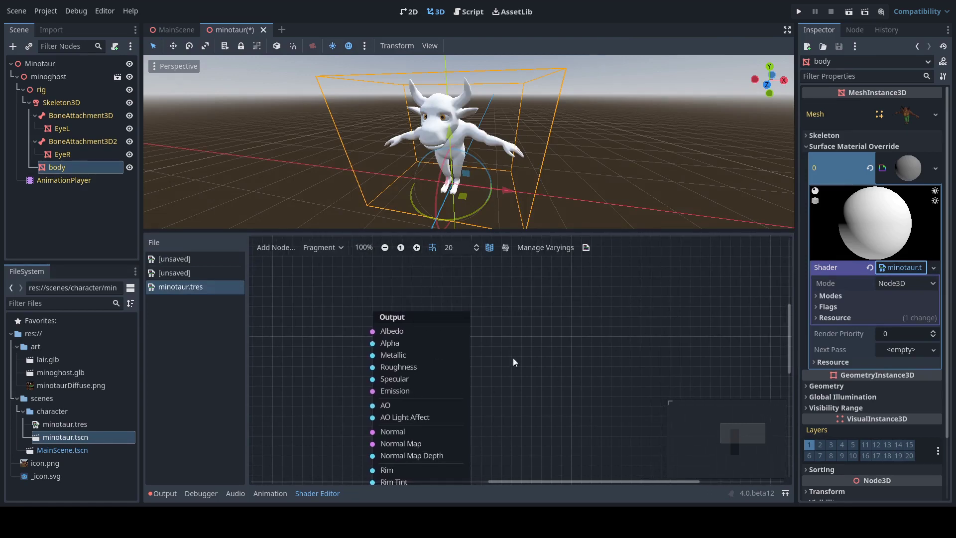
pyautogui.moveTo(514, 361); pyautogui.dragTo(621, 341, button='middle')
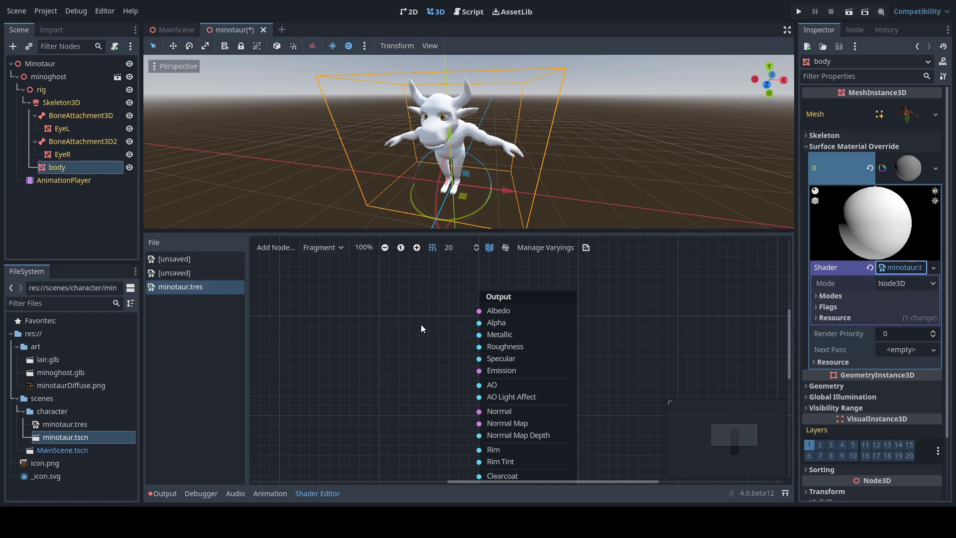
pyautogui.click(849, 295)
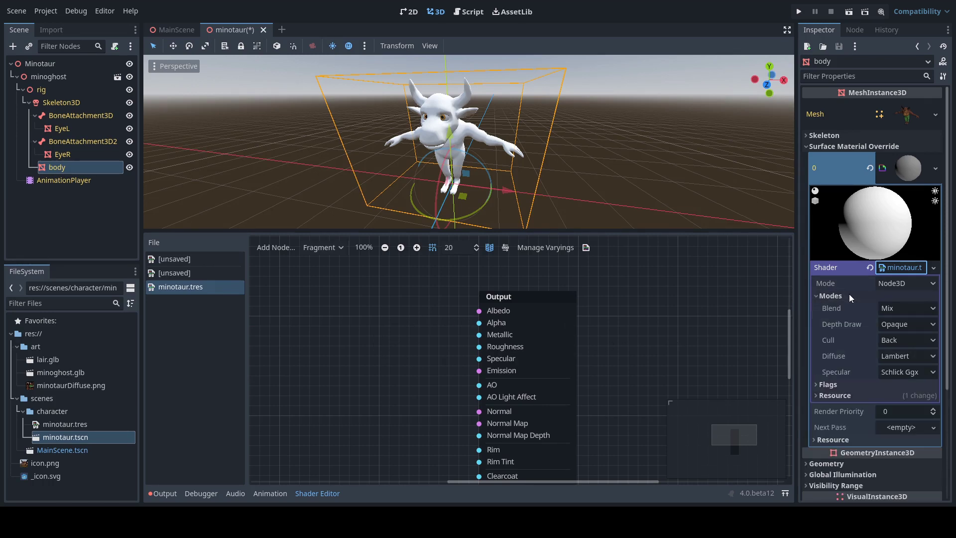
pyautogui.click(852, 384)
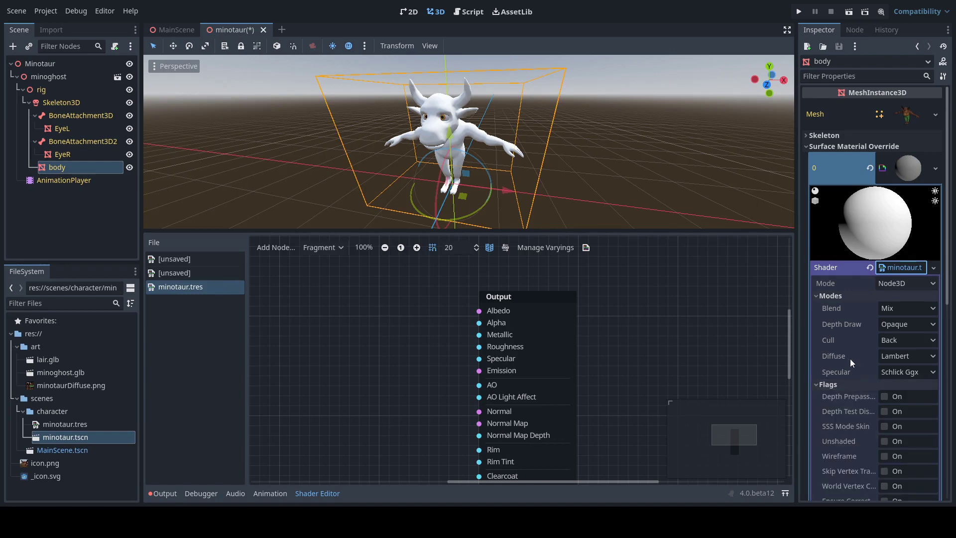
pyautogui.scroll(-5, 845, 339)
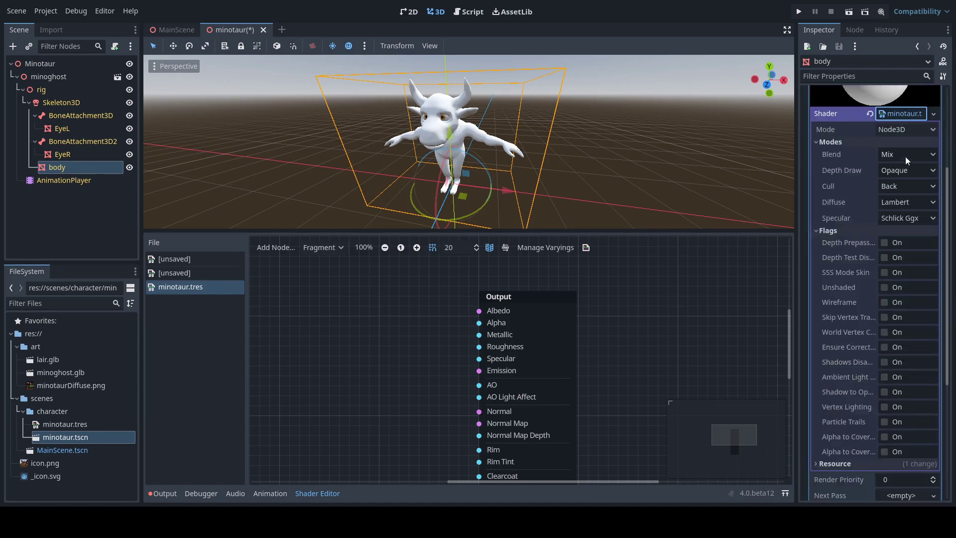
pyautogui.click(905, 157)
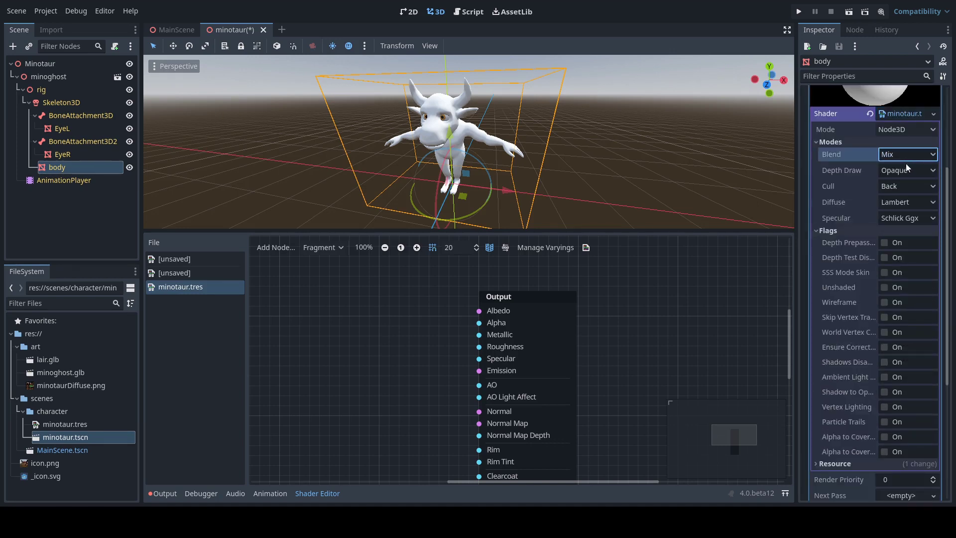
# Step: Set Depth Draw to Always and enable Depth Prepass, Unshaded and Shadows Disabled
pyautogui.click(907, 200)
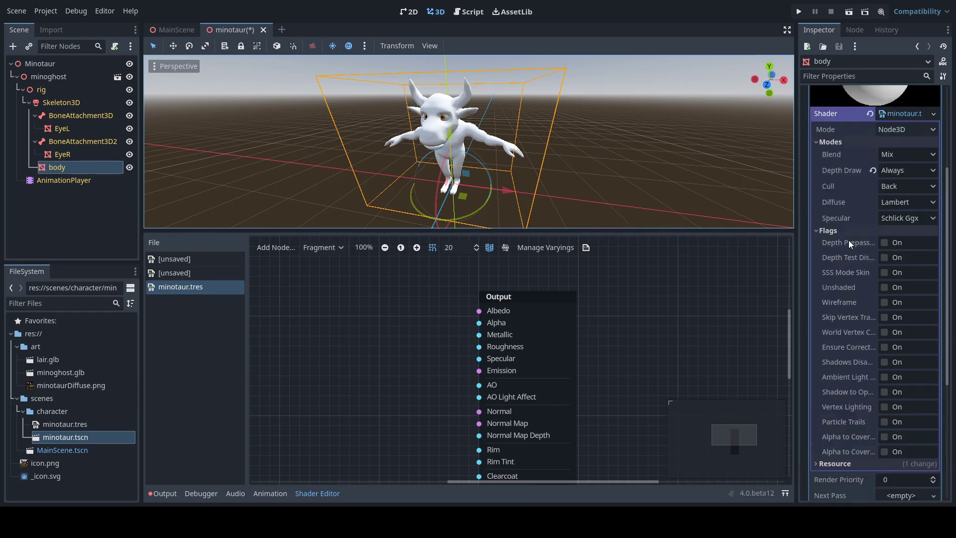
pyautogui.click(885, 242)
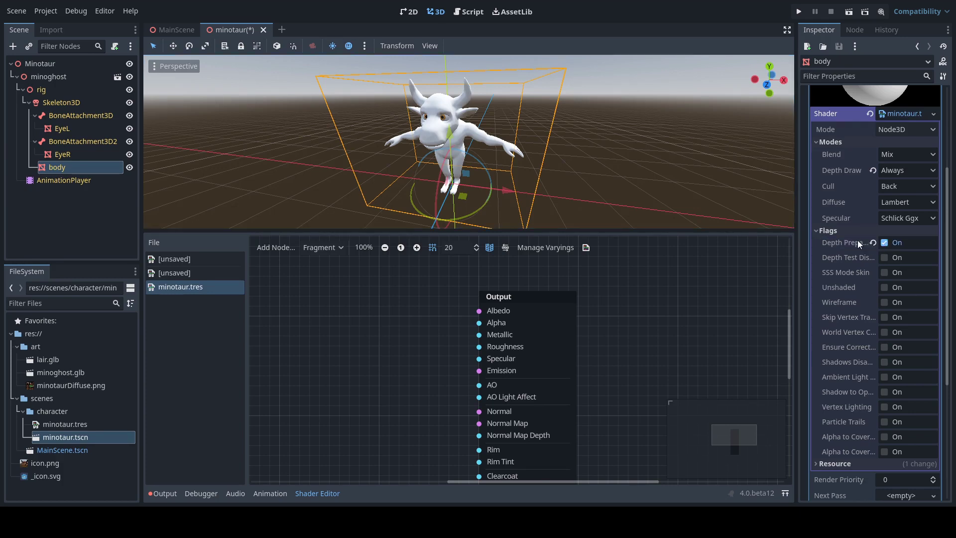
pyautogui.click(885, 288)
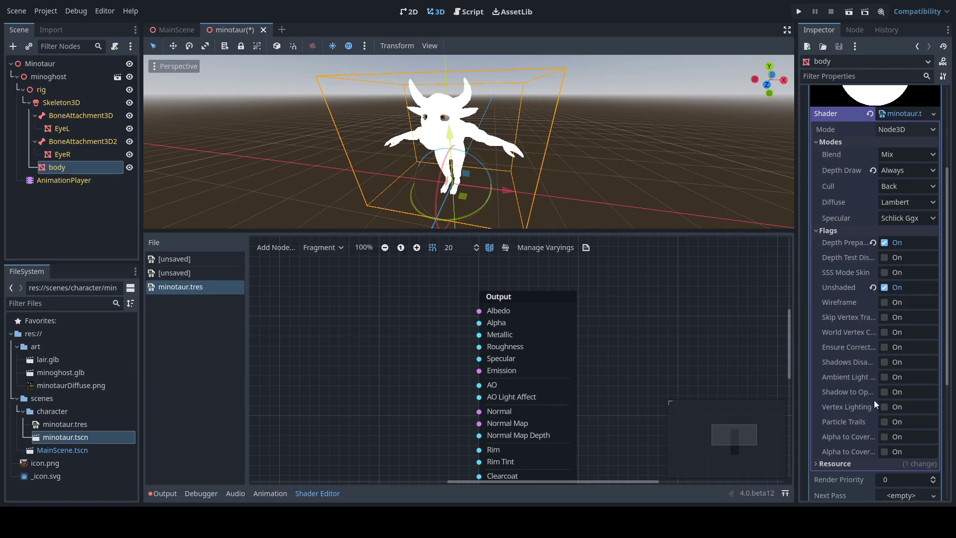
pyautogui.click(883, 363)
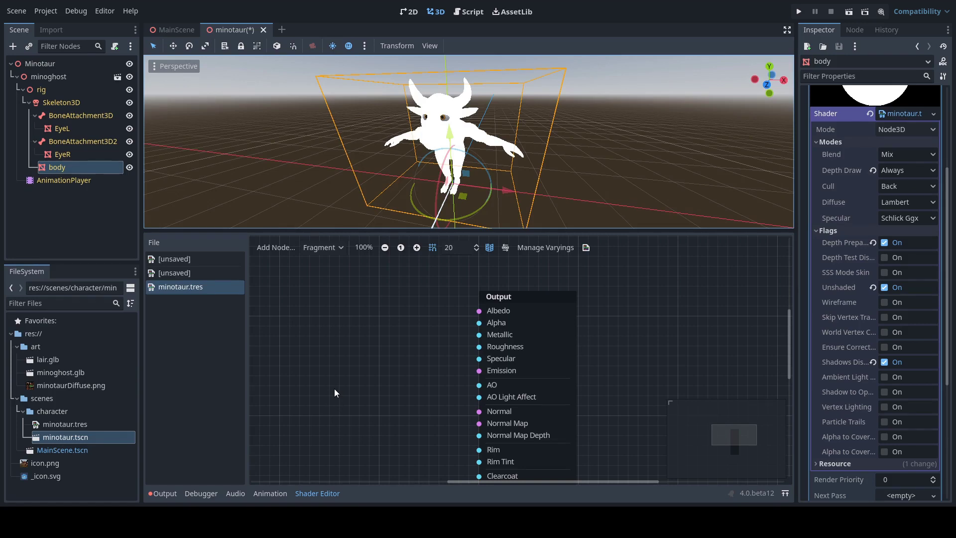
# Step: Wire a FloatConstant of 0 into the Output node's Alpha, leaving only the eyes visible
pyautogui.hotkey('ctrl', 'v')
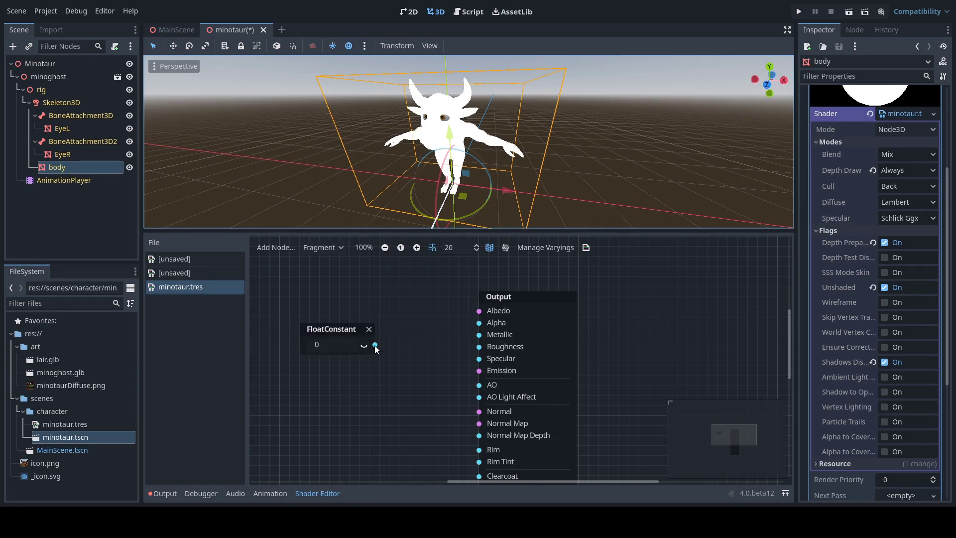
pyautogui.moveTo(375, 345); pyautogui.dragTo(479, 323)
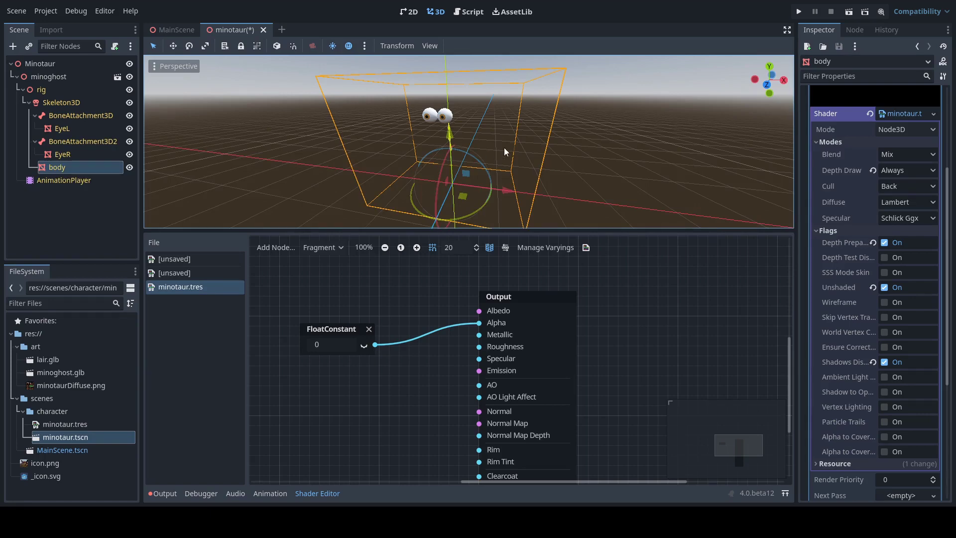
pyautogui.scroll(8, 497, 125)
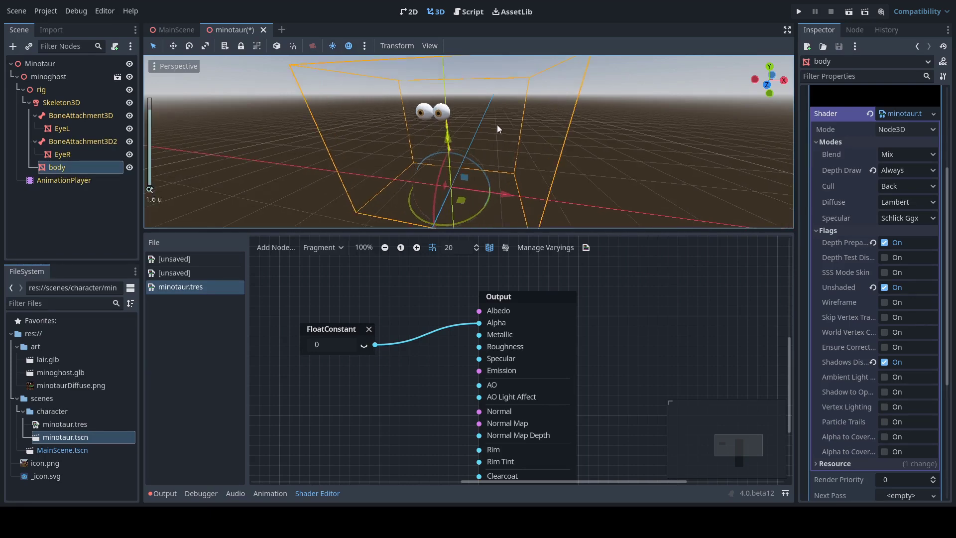
pyautogui.moveTo(569, 110); pyautogui.dragTo(435, 160, button='middle')
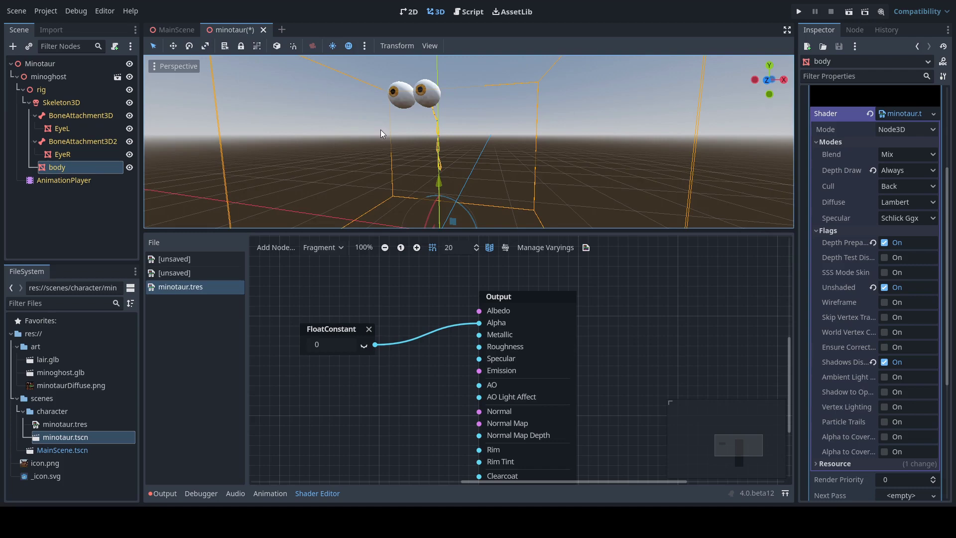
# Step: Tick Local to Scene on the shader material and give it a new Next Pass material
pyautogui.moveTo(380, 132); pyautogui.dragTo(447, 139, button='middle')
pyautogui.scroll(-3, 447, 139)
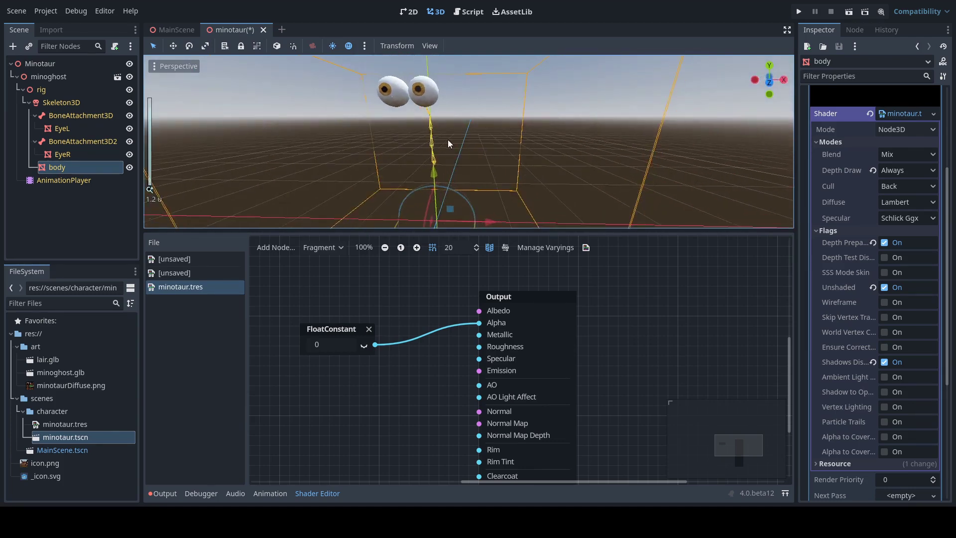
pyautogui.scroll(-5, 866, 258)
pyautogui.click(863, 258)
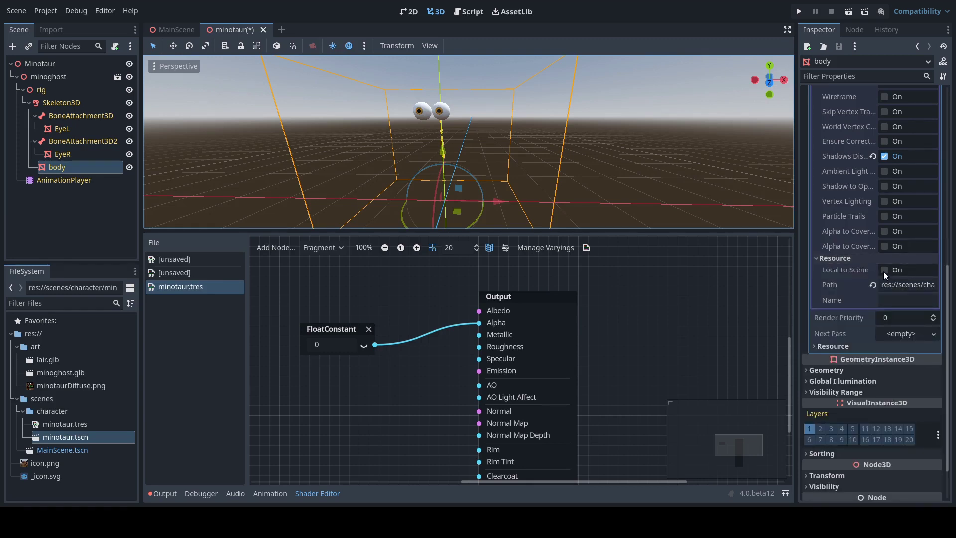
pyautogui.click(883, 271)
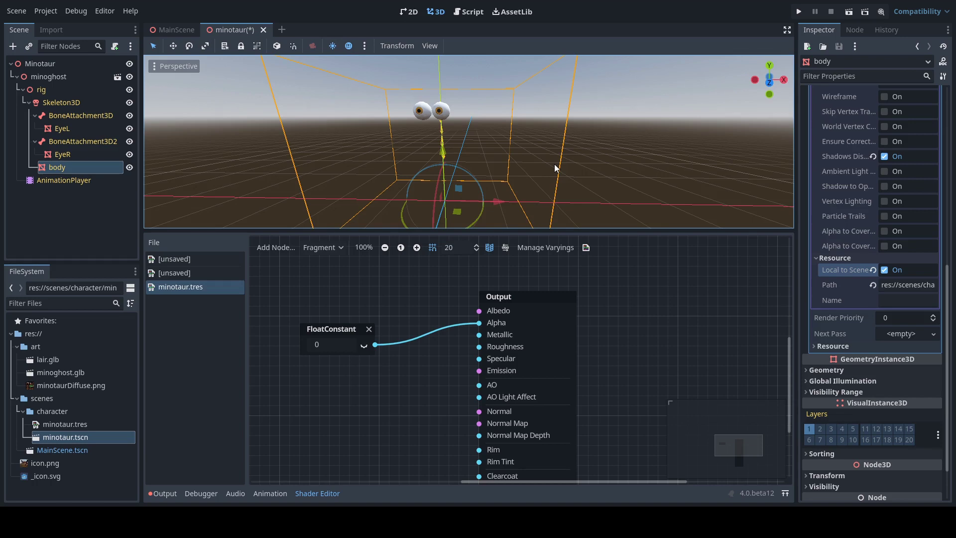
pyautogui.scroll(5, 887, 199)
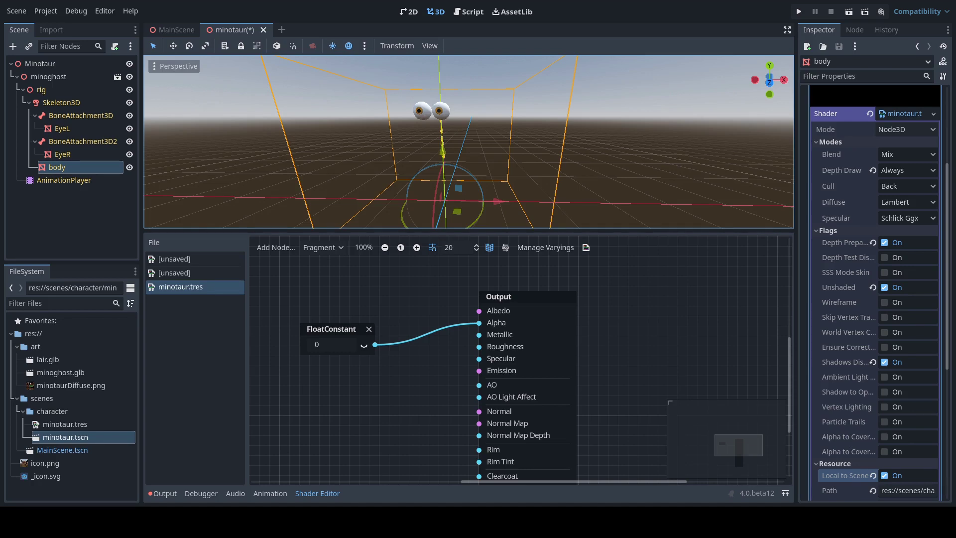
pyautogui.scroll(-5, 877, 289)
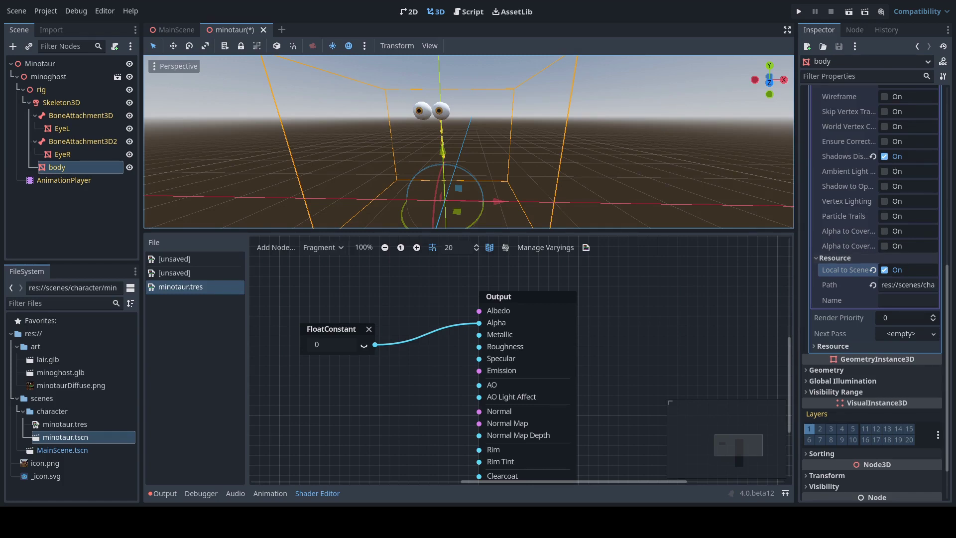
pyautogui.scroll(-1, 871, 295)
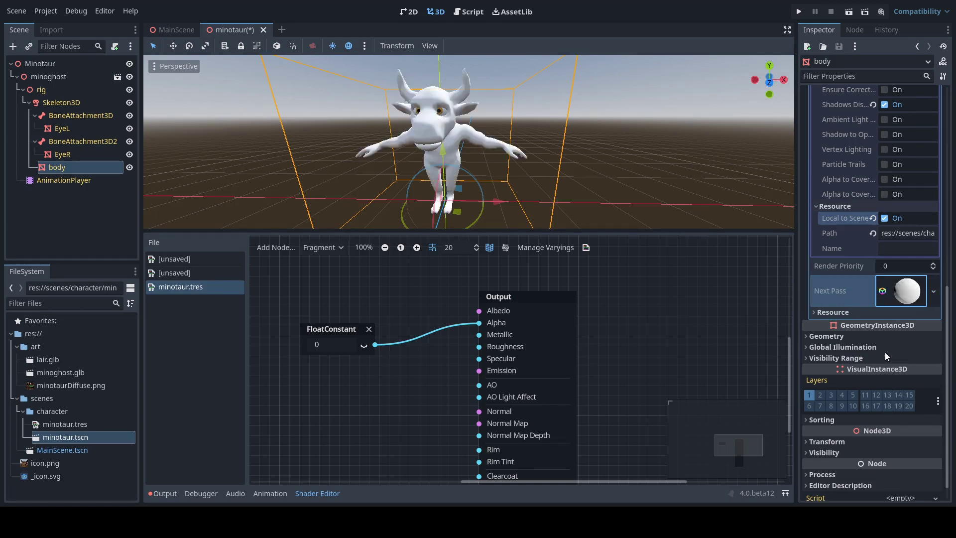
# Step: Set the next-pass material to Alpha transparency, Depth Draw Mode Never and Render Priority 1
pyautogui.click(902, 277)
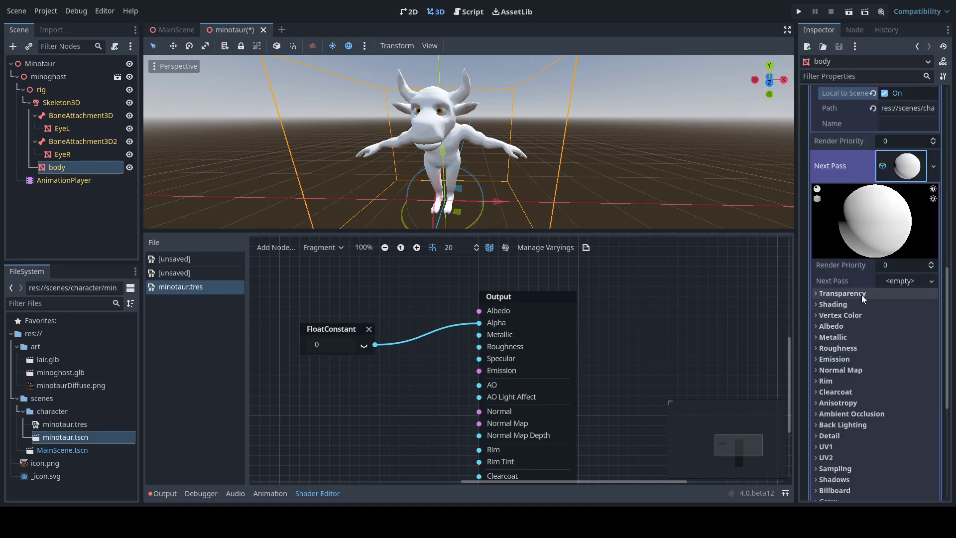
pyautogui.click(861, 294)
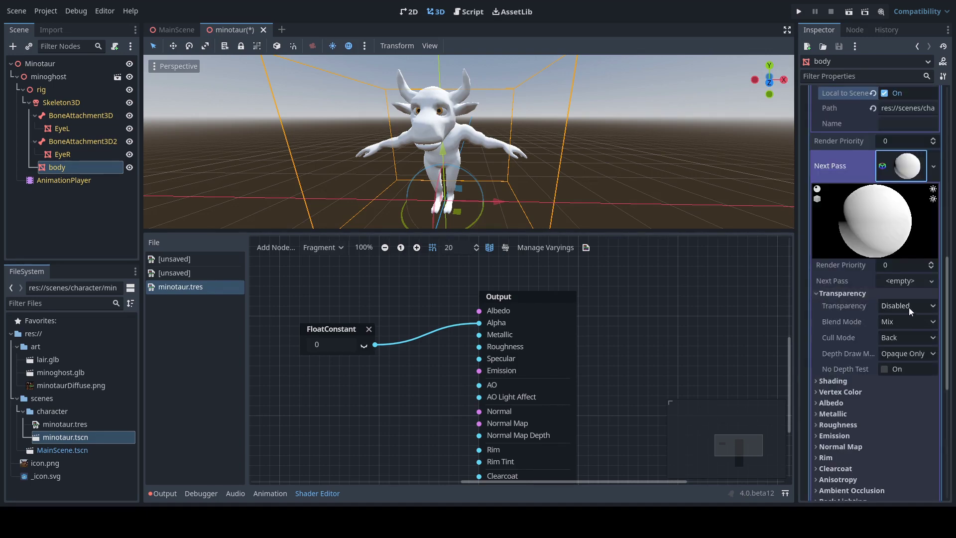
pyautogui.click(913, 337)
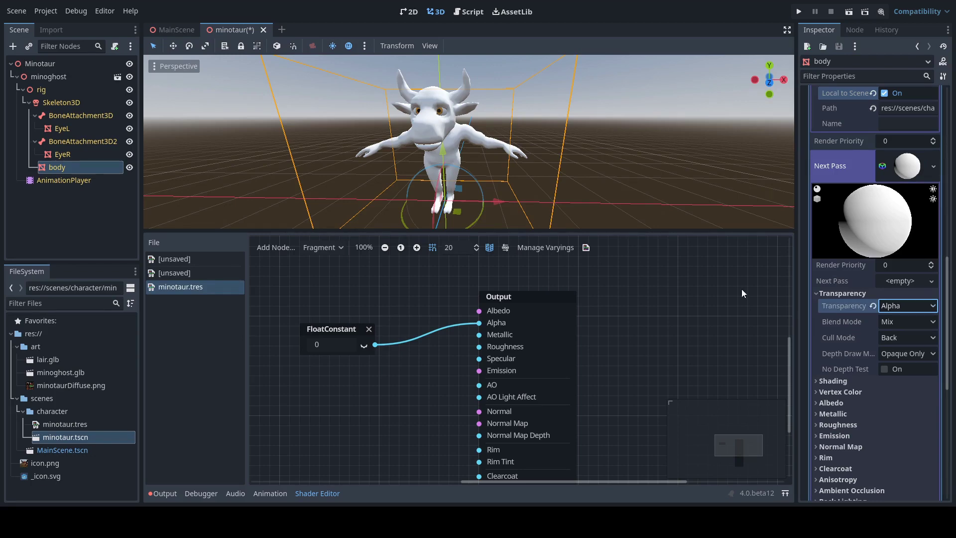
pyautogui.scroll(3, 517, 158)
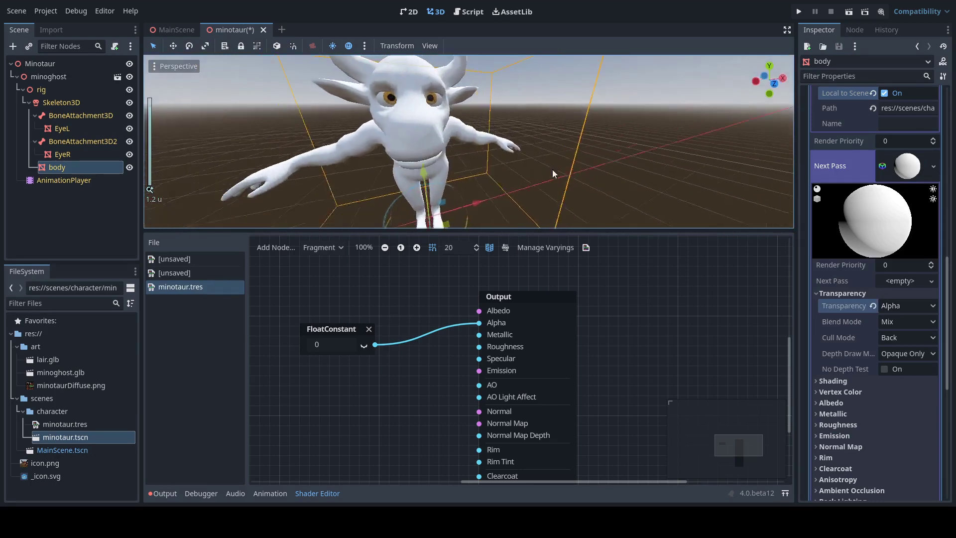
pyautogui.moveTo(519, 169); pyautogui.dragTo(493, 166, button='middle')
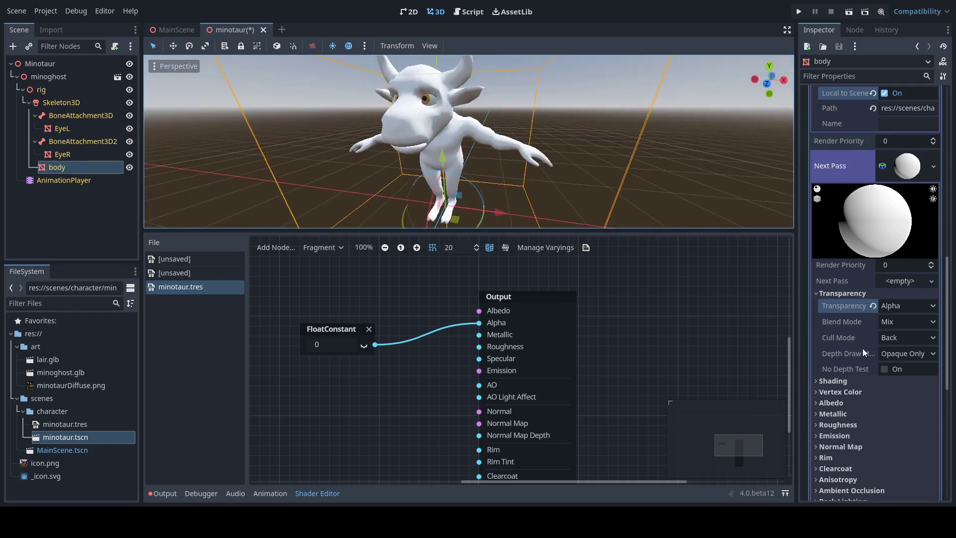
pyautogui.click(916, 354)
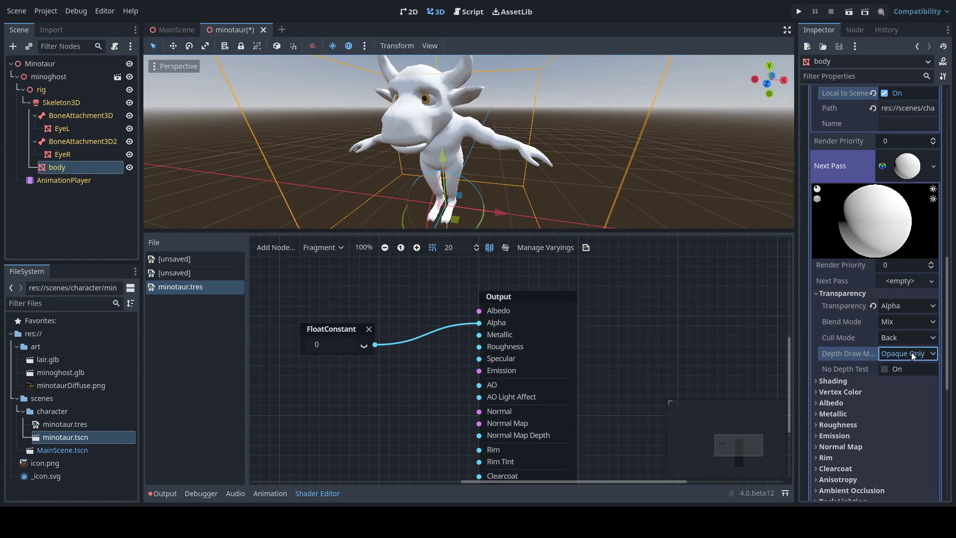
pyautogui.click(904, 390)
pyautogui.click(932, 264)
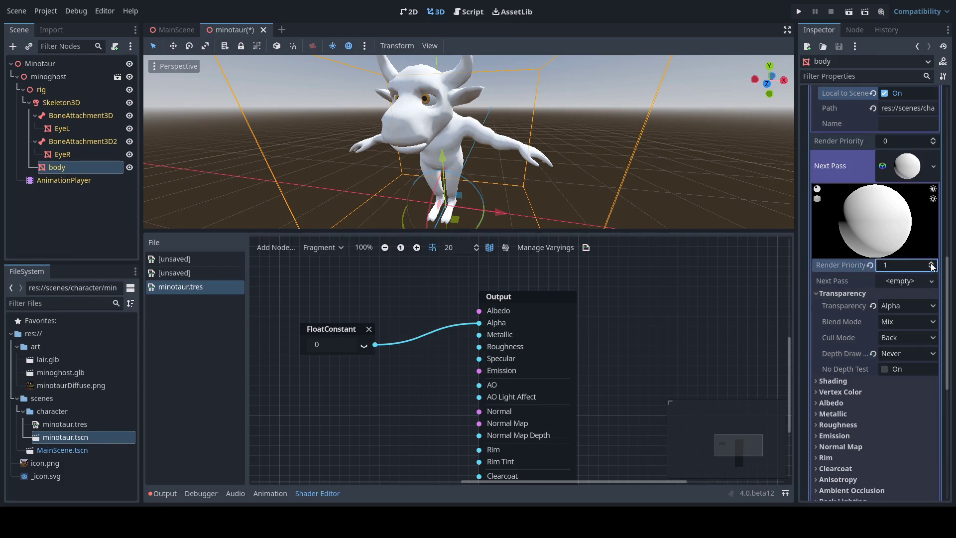
pyautogui.moveTo(572, 170); pyautogui.dragTo(580, 170, button='middle')
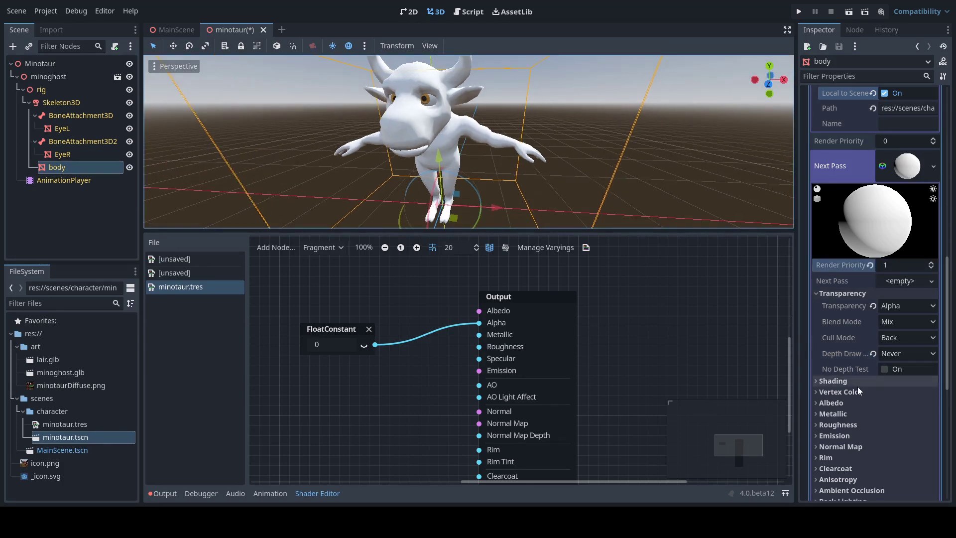
# Step: Reset the next-pass Albedo Color to opaque white
pyautogui.click(849, 399)
pyautogui.scroll(-3, 849, 398)
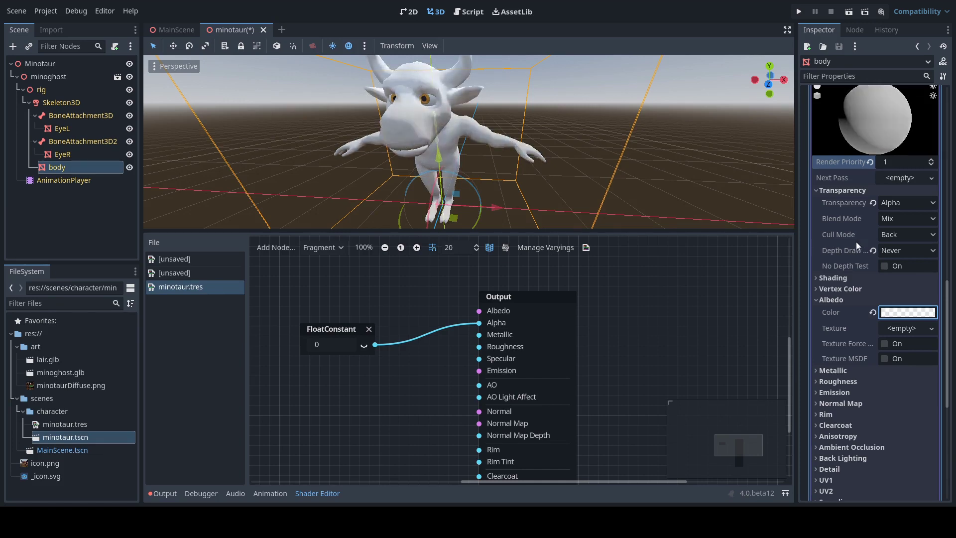
pyautogui.click(872, 312)
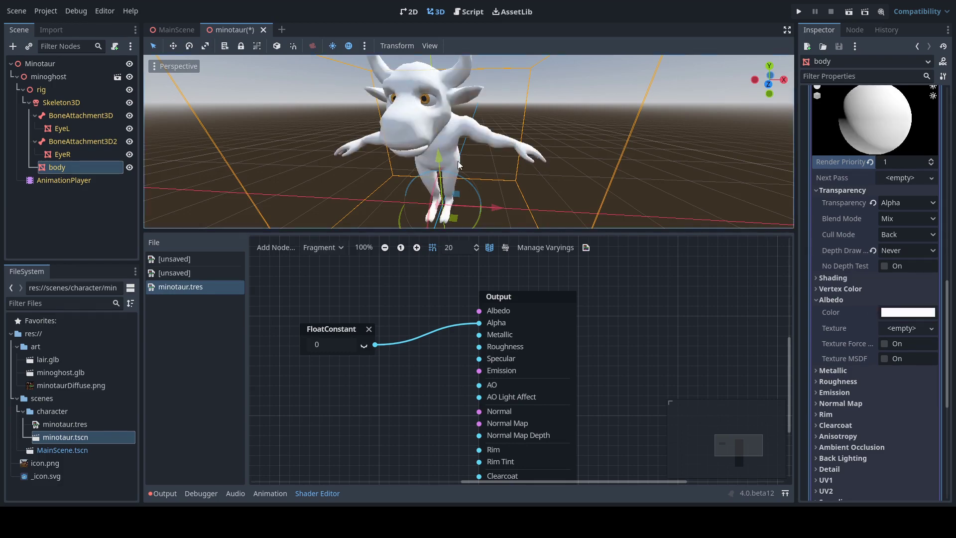
pyautogui.moveTo(513, 172); pyautogui.dragTo(623, 170, button='middle')
pyautogui.scroll(3, 648, 167)
pyautogui.moveTo(697, 166); pyautogui.dragTo(606, 158, button='middle')
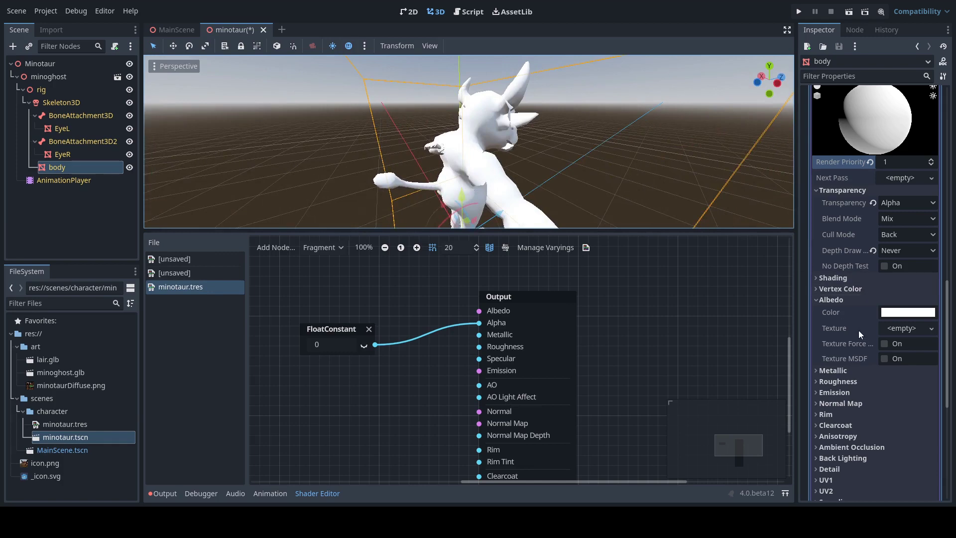
pyautogui.scroll(-5, 857, 331)
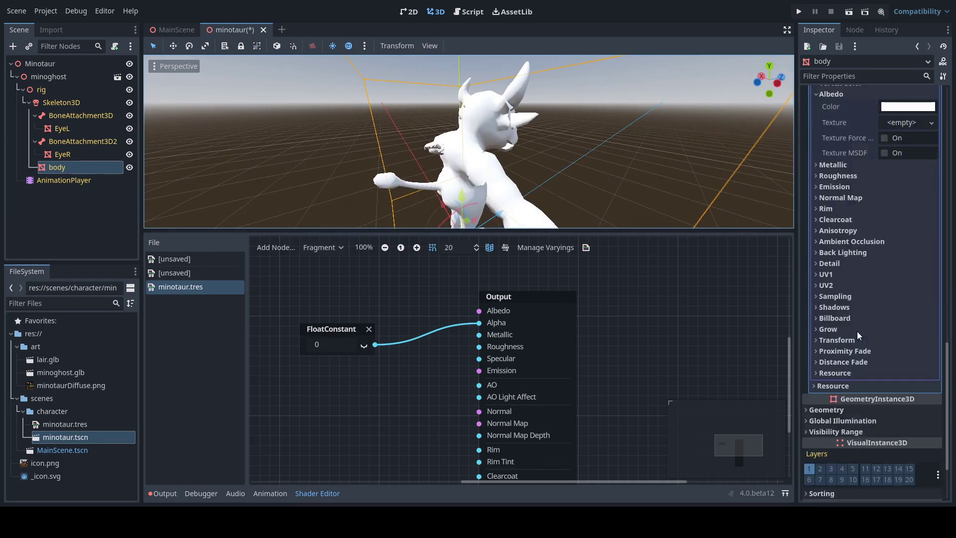
# Step: Tick Local to Scene in the Resource sections of the Next Pass material and its parent material
pyautogui.click(850, 373)
pyautogui.click(884, 385)
pyautogui.scroll(-3, 850, 390)
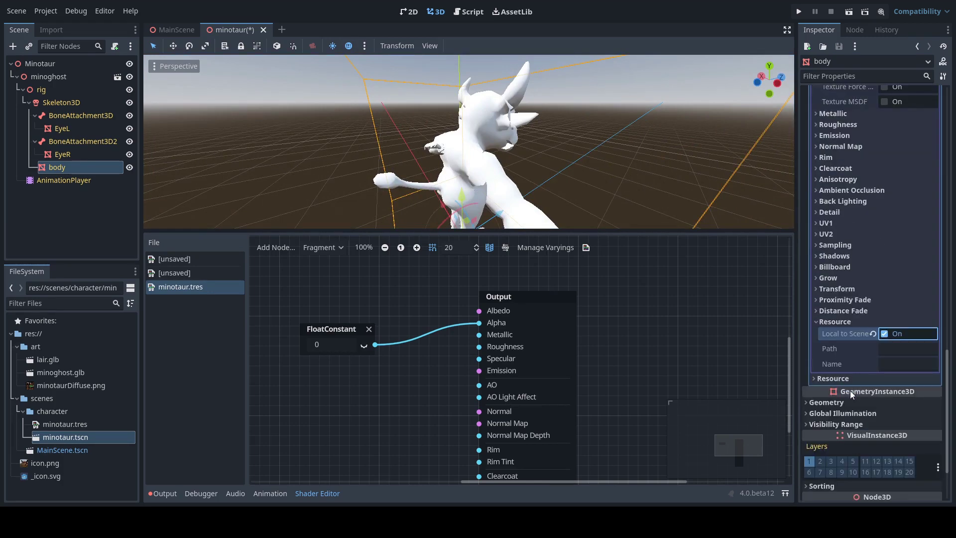
pyautogui.click(844, 378)
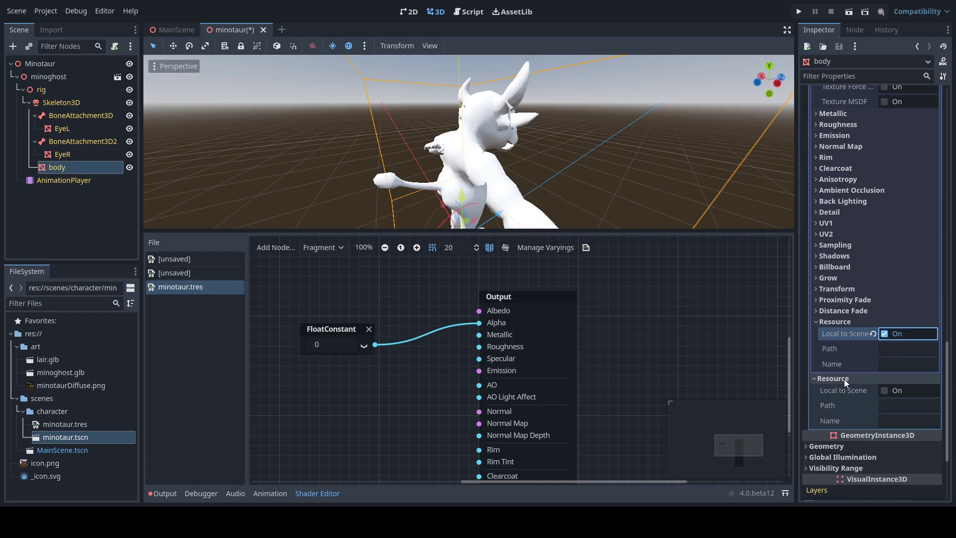
pyautogui.click(884, 390)
pyautogui.scroll(3, 854, 272)
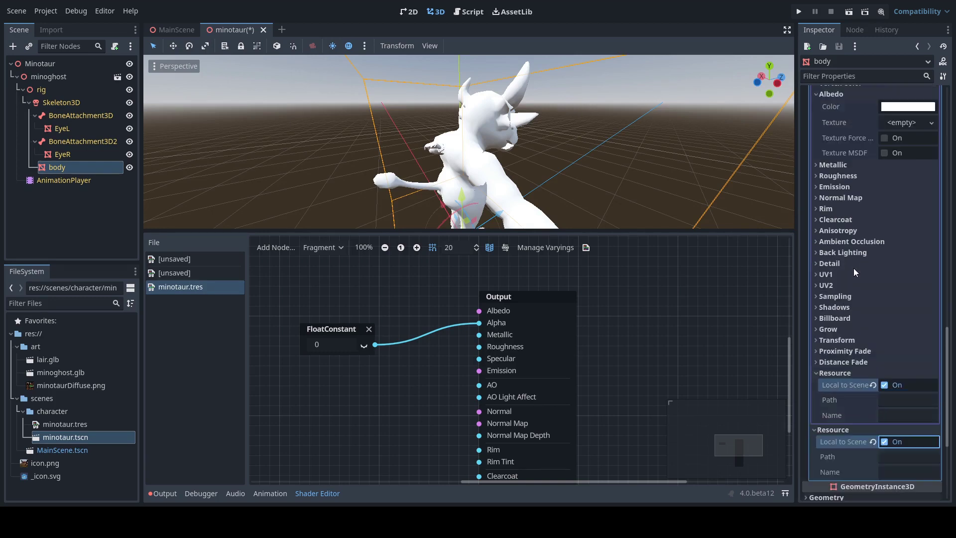
pyautogui.scroll(10, 854, 268)
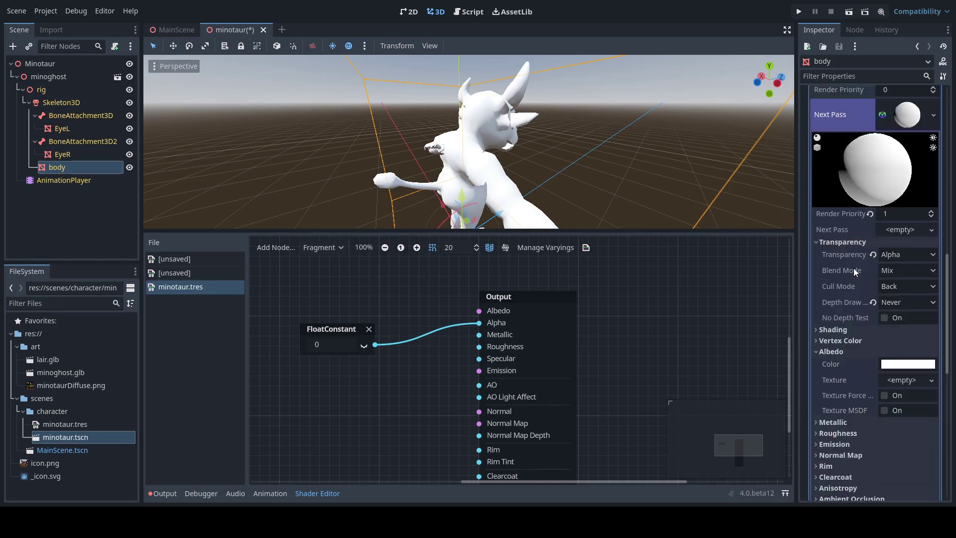
pyautogui.scroll(12, 853, 268)
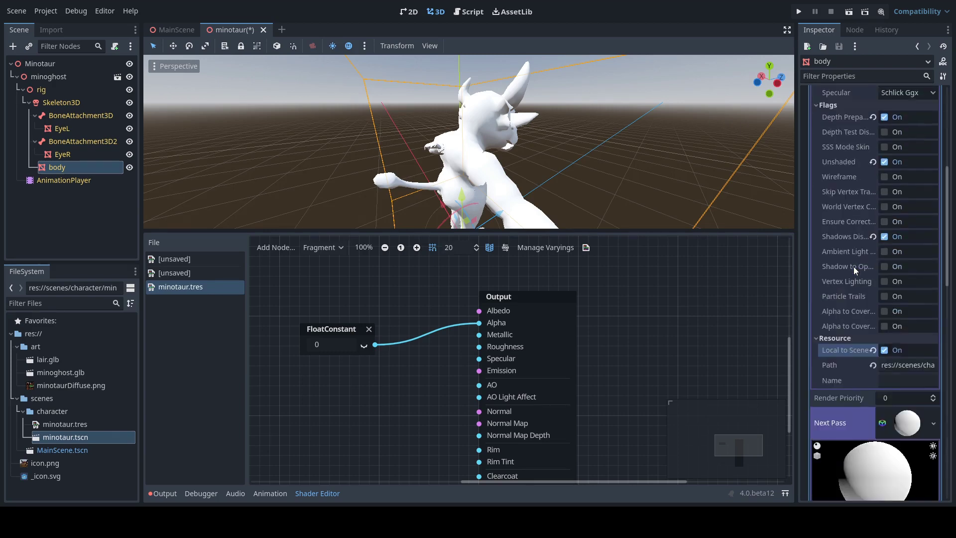
pyautogui.scroll(11, 853, 267)
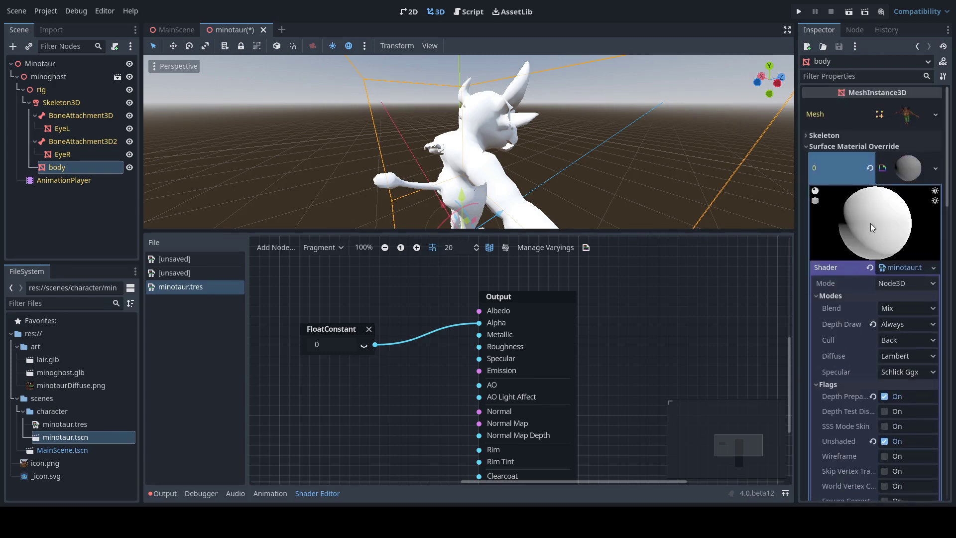
pyautogui.scroll(-2, 872, 221)
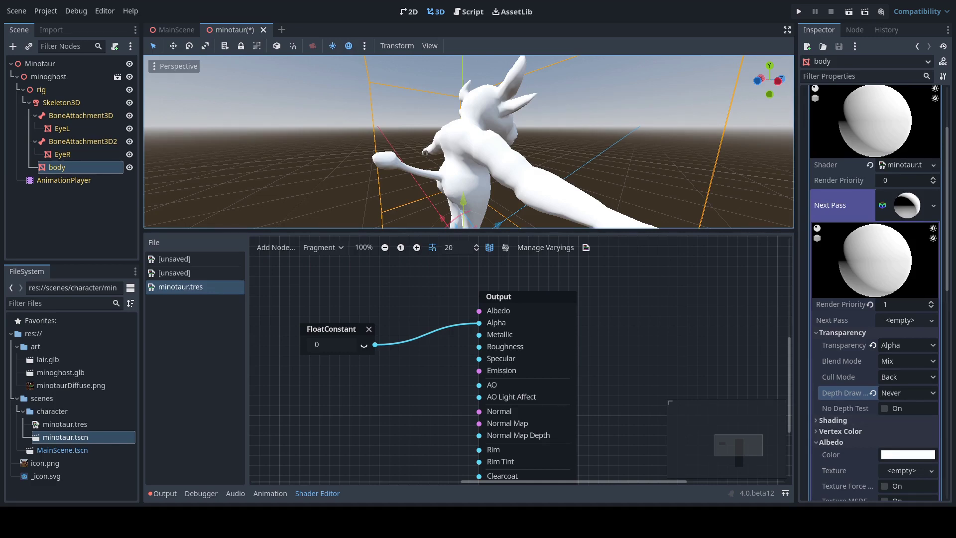
pyautogui.click(885, 409)
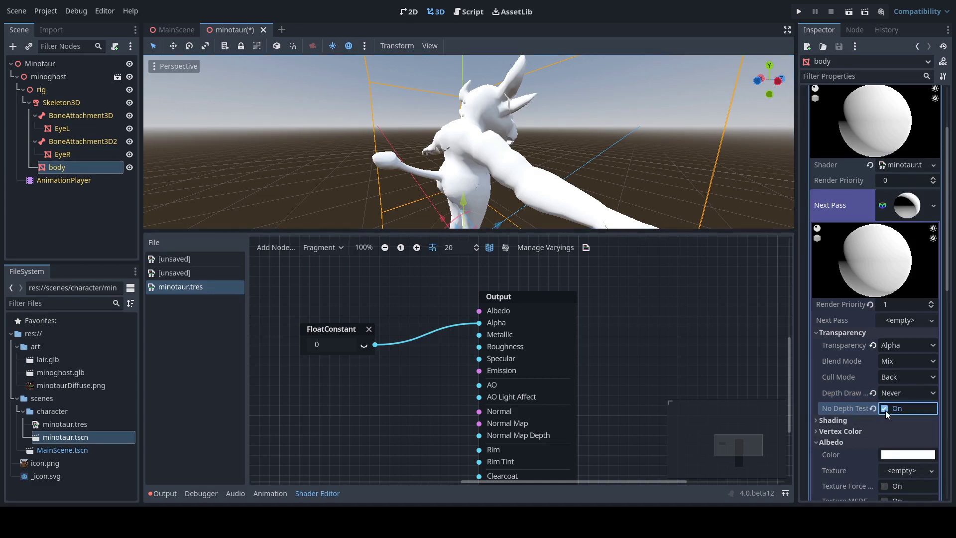
pyautogui.click(885, 408)
pyautogui.click(885, 409)
pyautogui.click(885, 409)
pyautogui.scroll(-5, 840, 338)
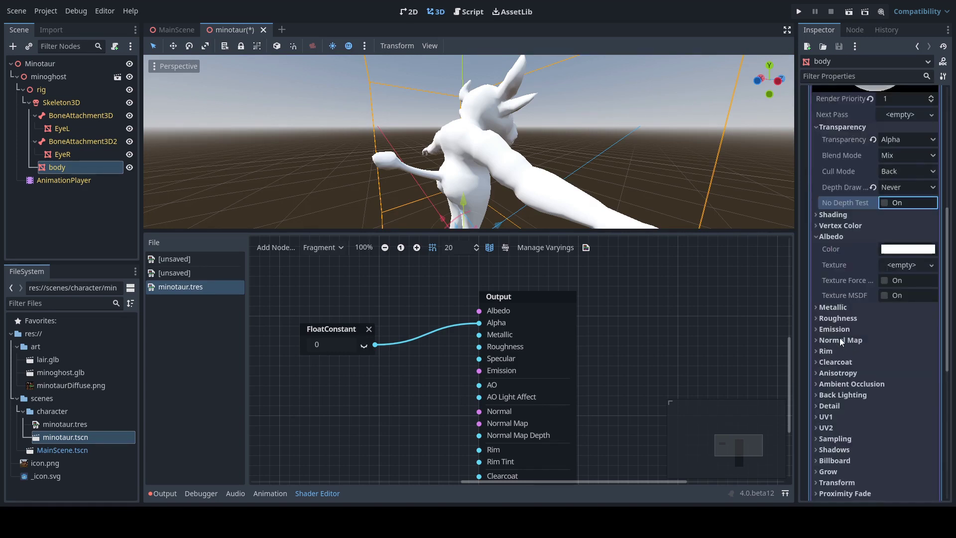
pyautogui.scroll(-3, 840, 337)
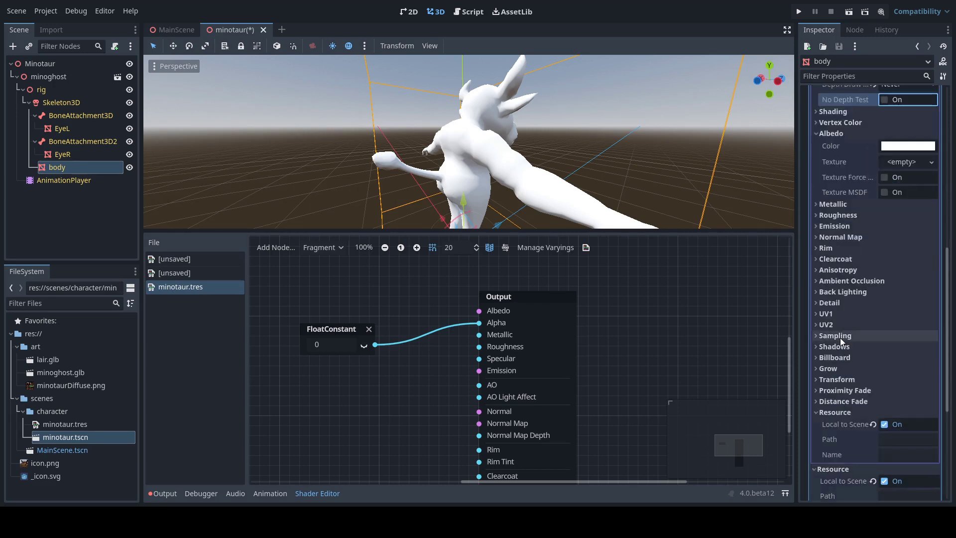
pyautogui.scroll(7, 841, 337)
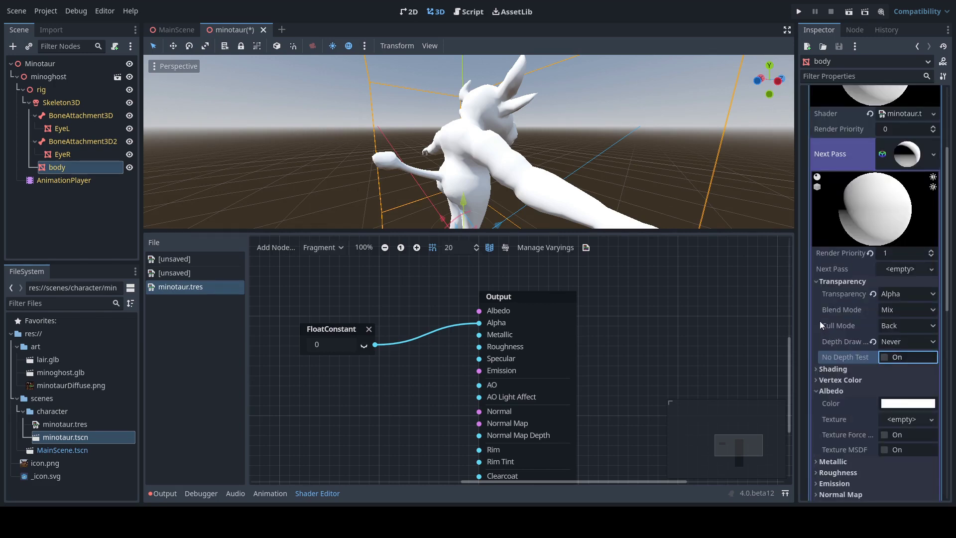
pyautogui.moveTo(512, 156); pyautogui.dragTo(542, 159, button='middle')
# Step: Drop minotaurDiffuse.png onto the next-pass Albedo Texture so the minotaur shows its colours
pyautogui.scroll(-5, 856, 243)
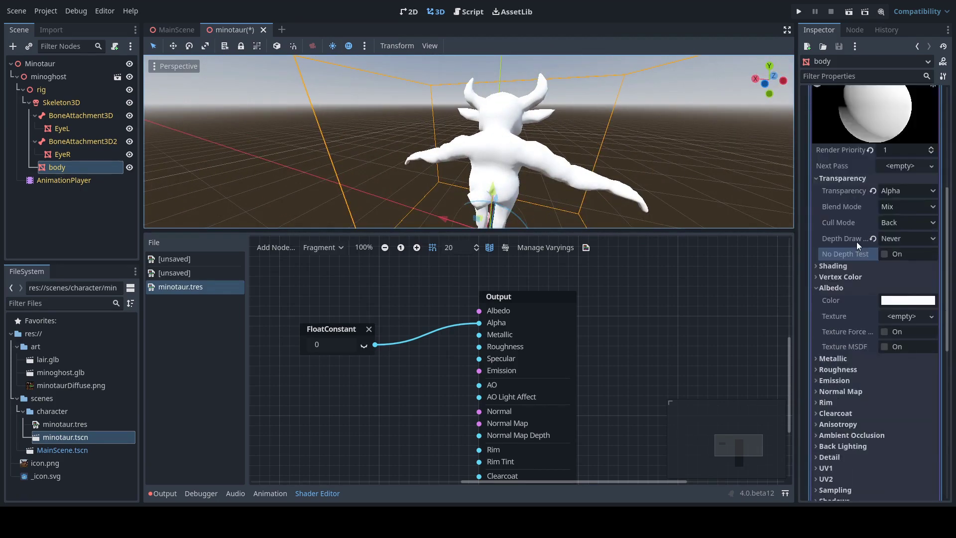
pyautogui.scroll(1, 857, 241)
pyautogui.moveTo(453, 124); pyautogui.dragTo(538, 150, button='middle')
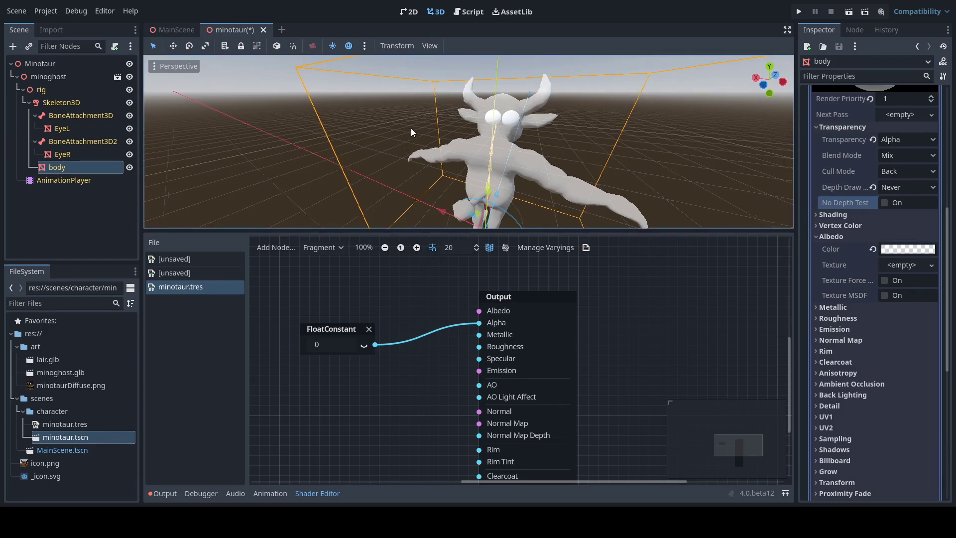
pyautogui.moveTo(411, 127); pyautogui.dragTo(571, 140, button='middle')
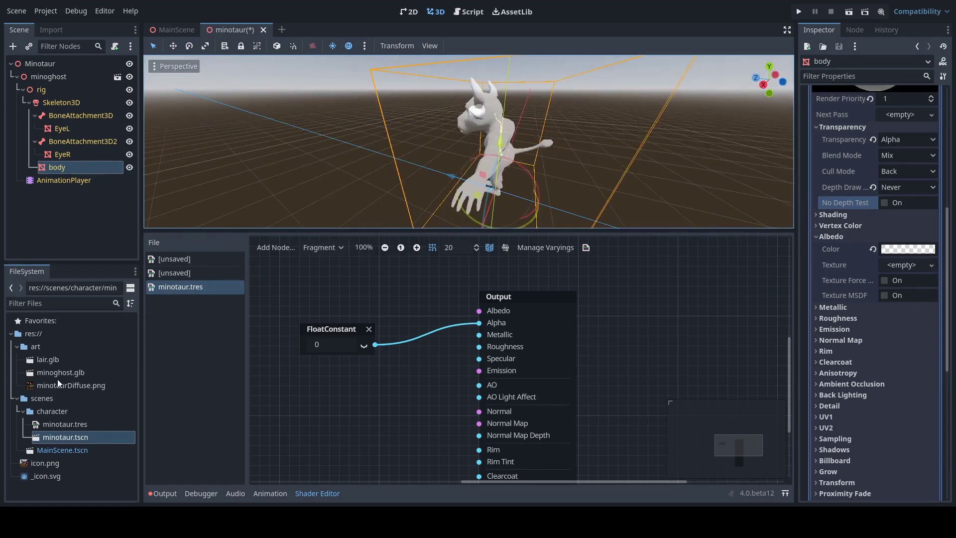
pyautogui.moveTo(47, 385); pyautogui.dragTo(901, 272)
pyautogui.moveTo(395, 138); pyautogui.dragTo(629, 99, button='middle')
pyautogui.moveTo(328, 127); pyautogui.dragTo(343, 152, button='middle')
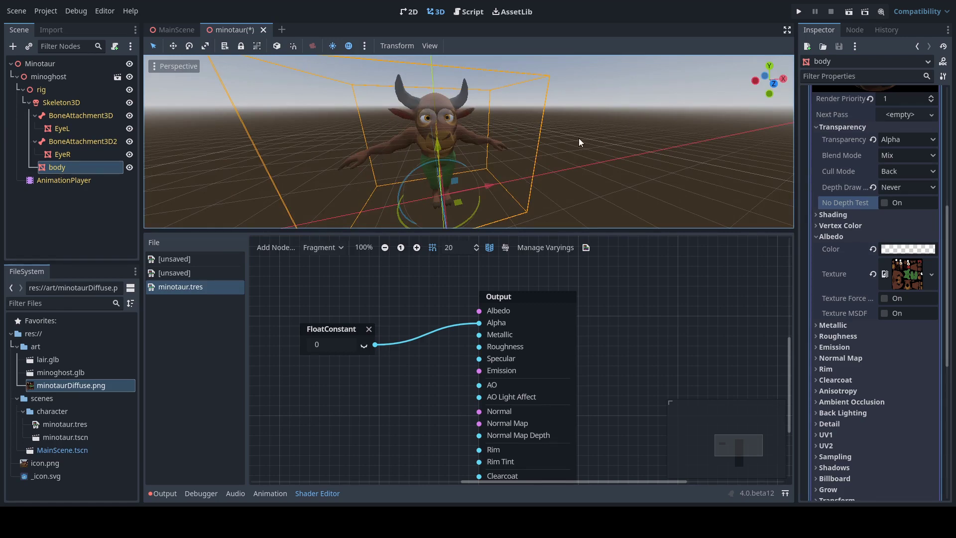
# Step: Collapse the slot 0 material under Surface Material Override to list only the mesh's properties
pyautogui.scroll(10, 865, 164)
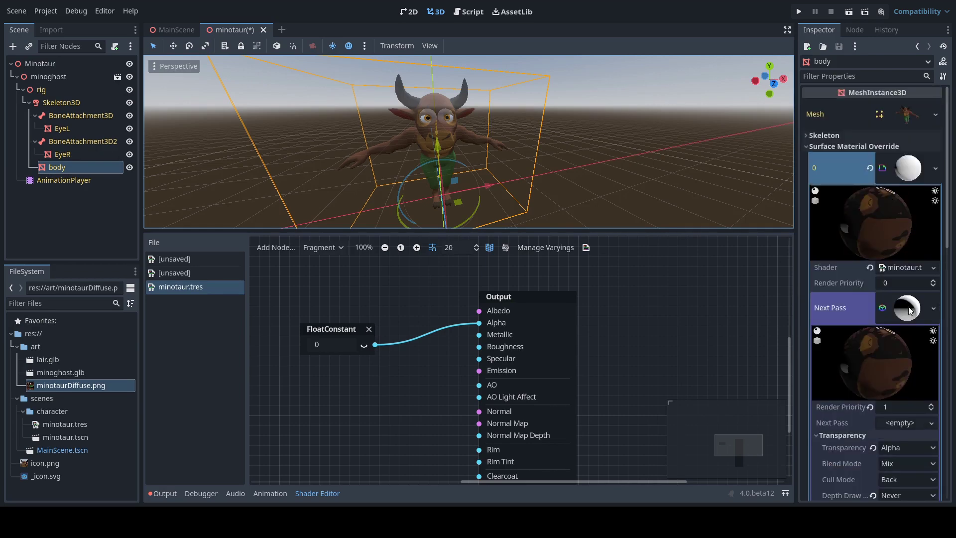
pyautogui.scroll(-15, 891, 313)
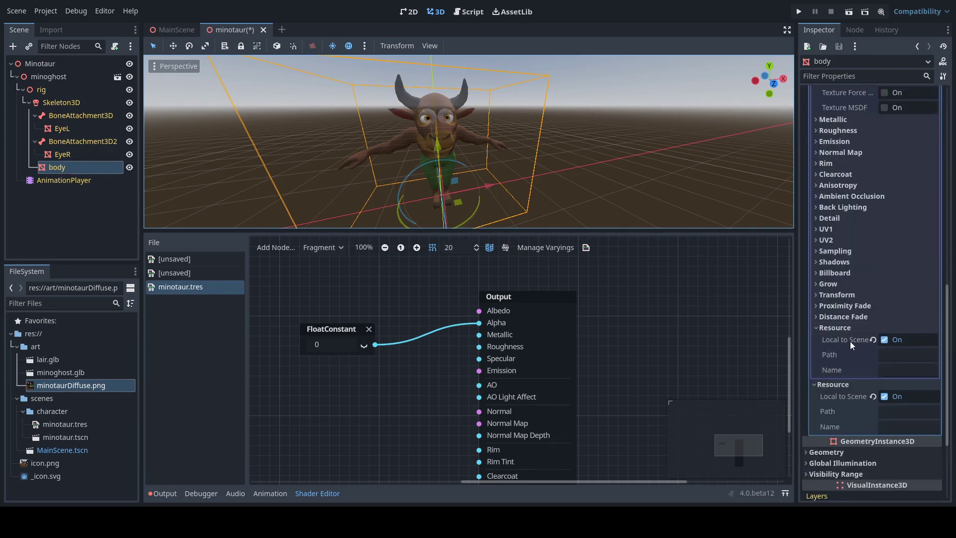
pyautogui.scroll(8, 859, 237)
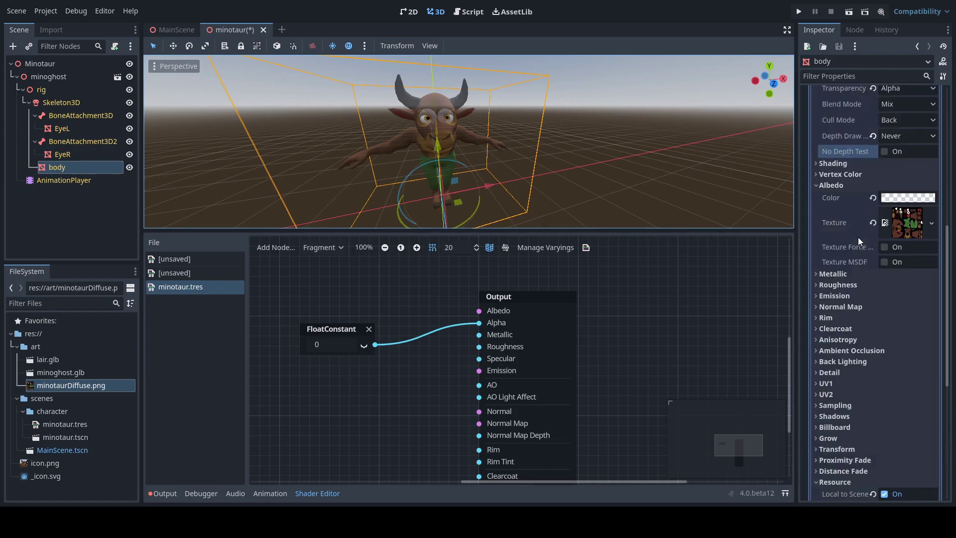
pyautogui.scroll(5, 857, 237)
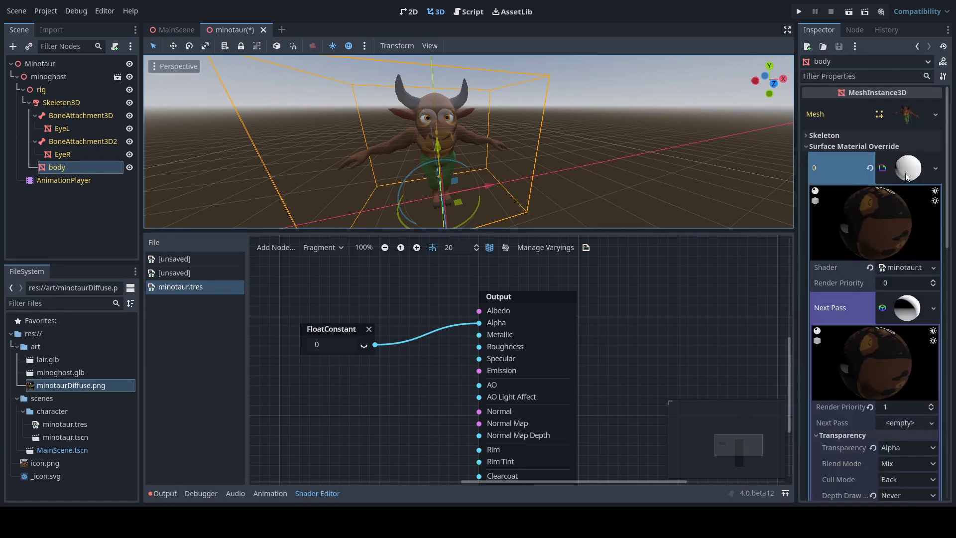
pyautogui.click(906, 171)
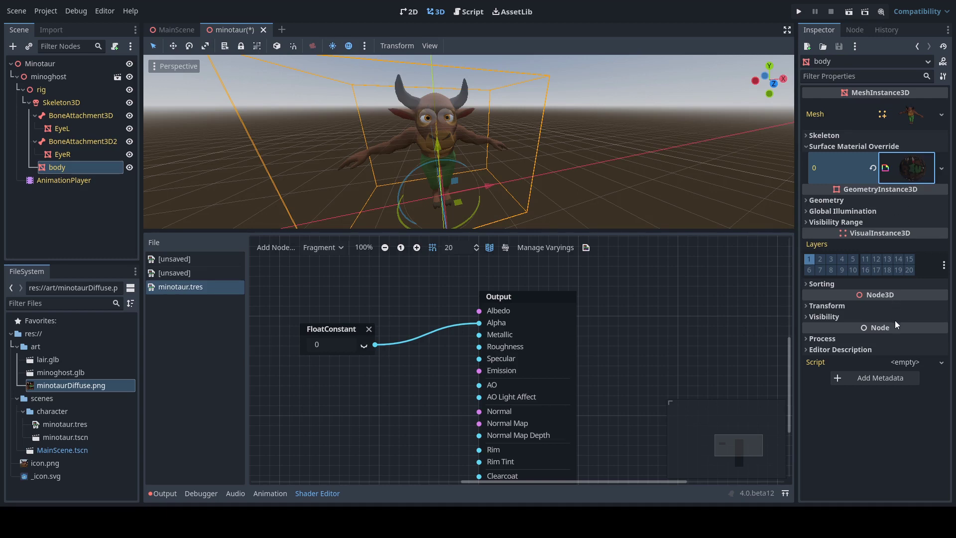
# Step: Save the scene, then load the minotaur shader material into slot 0 of EyeR and EyeL
pyautogui.hotkey('ctrl', 's')
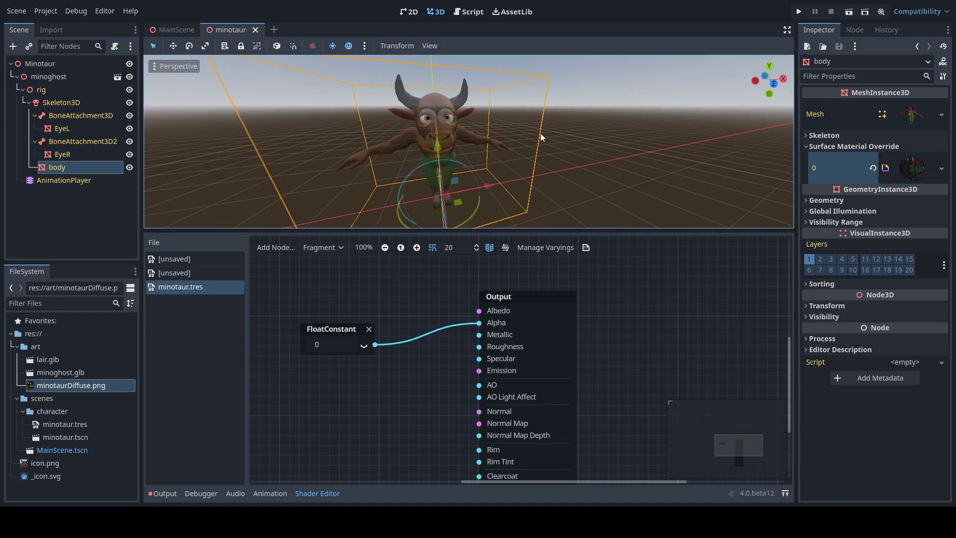
pyautogui.click(71, 155)
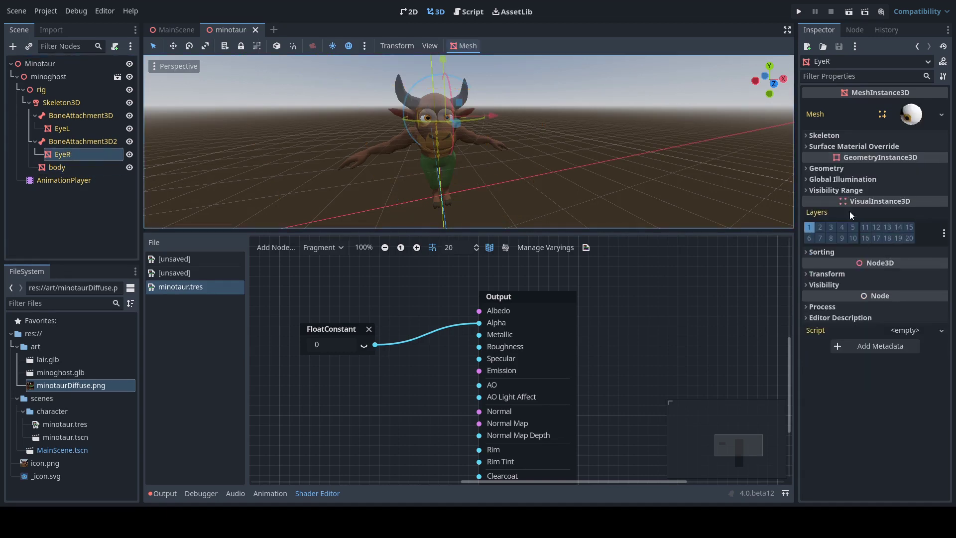
pyautogui.click(877, 148)
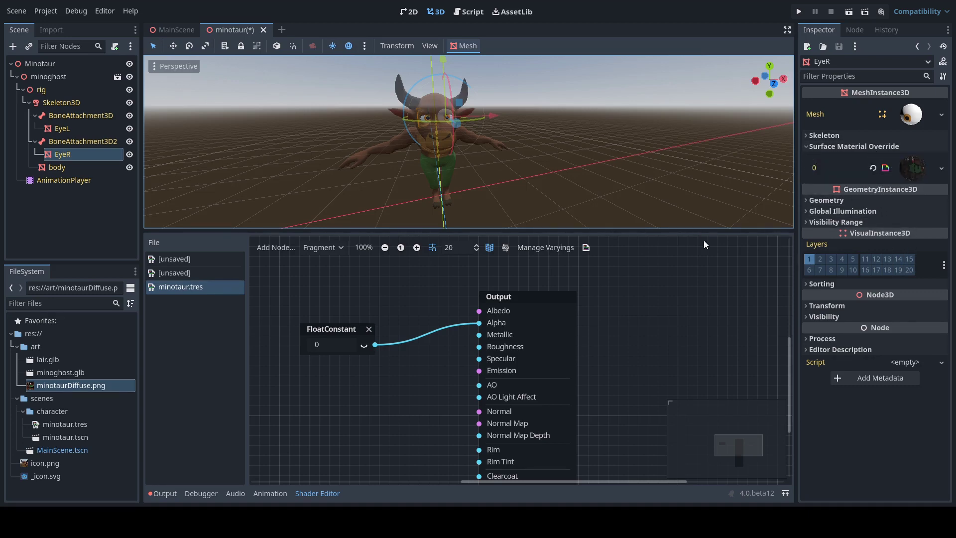
pyautogui.click(73, 128)
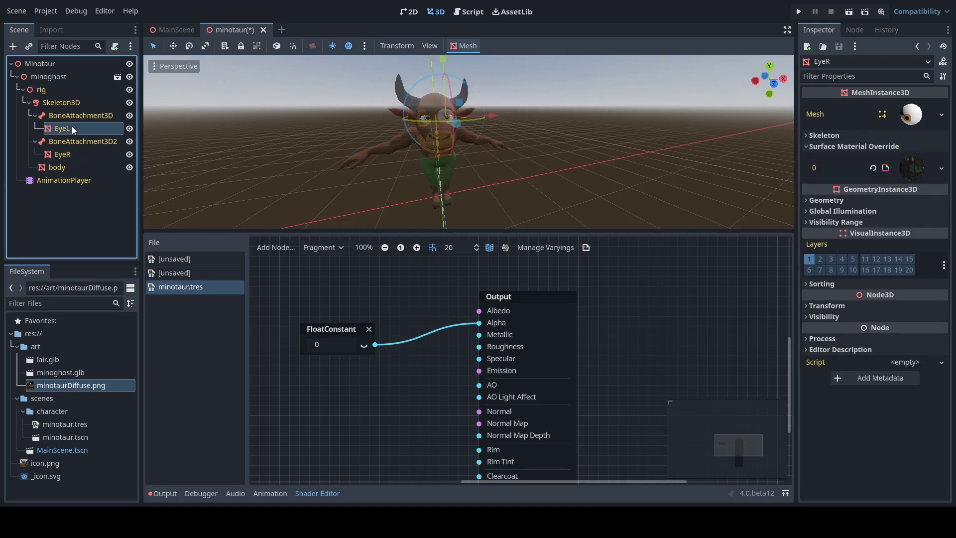
pyautogui.click(907, 147)
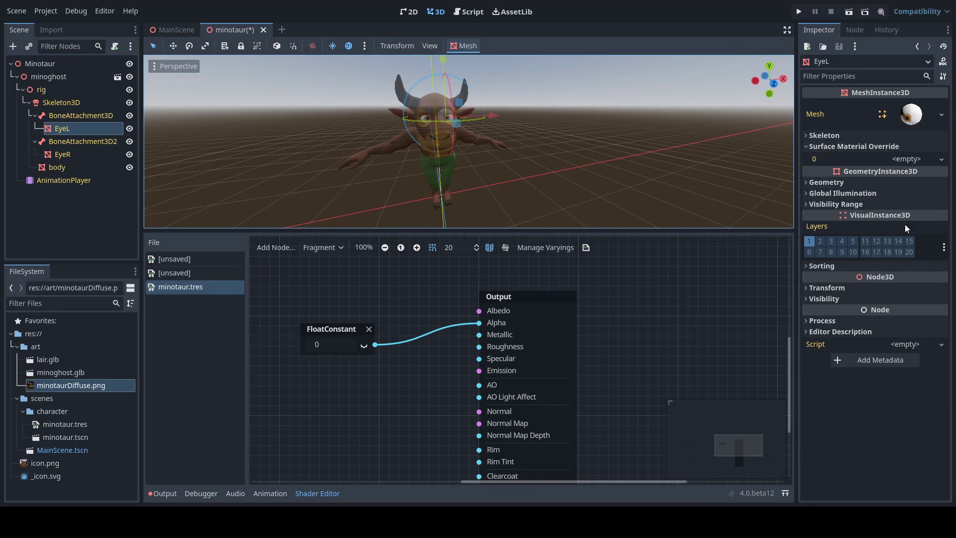
pyautogui.scroll(3, 480, 132)
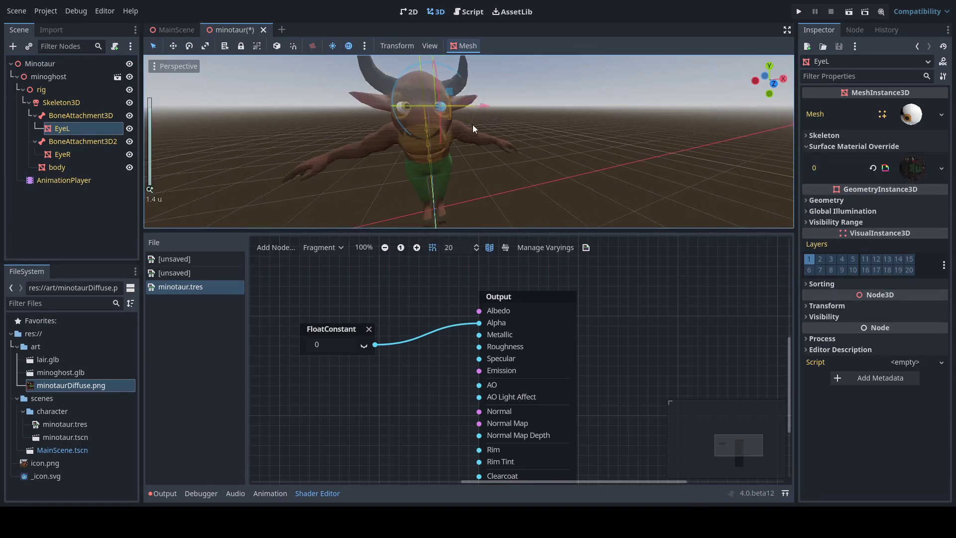
pyautogui.scroll(-4, 498, 120)
pyautogui.moveTo(509, 111); pyautogui.dragTo(567, 169, button='middle')
pyautogui.scroll(2, 543, 159)
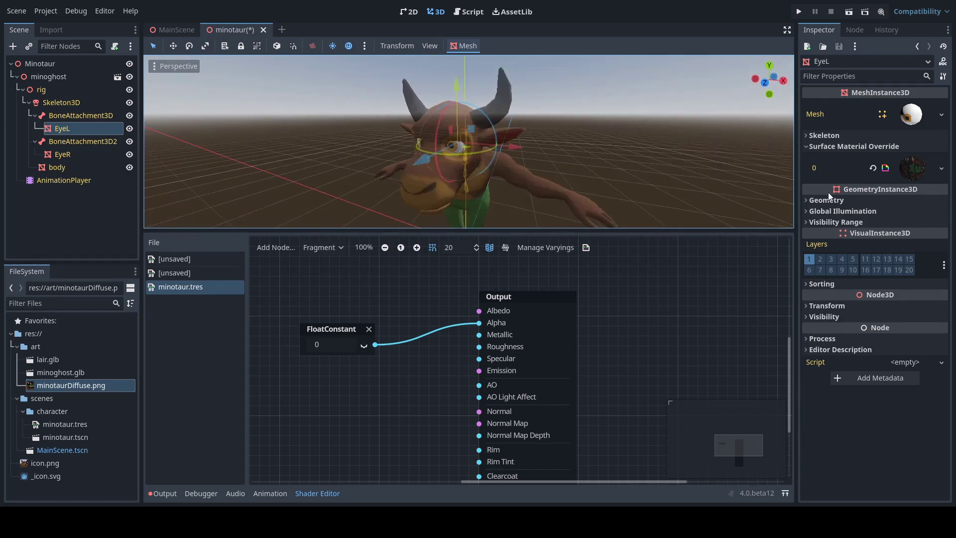
pyautogui.click(903, 172)
# Step: Undo and redo the albedo alpha change to preview the whole minotaur fading out
pyautogui.scroll(-5, 859, 216)
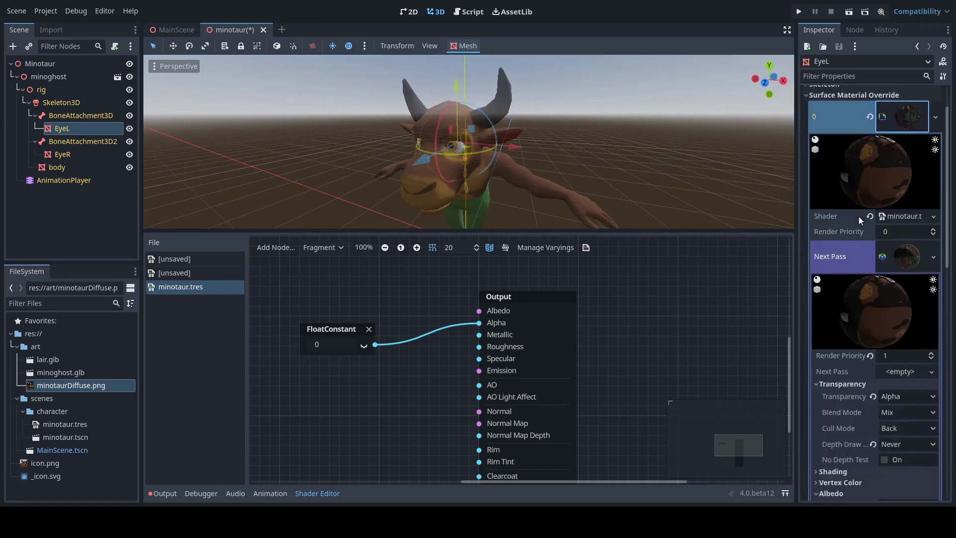
pyautogui.scroll(-3, 858, 216)
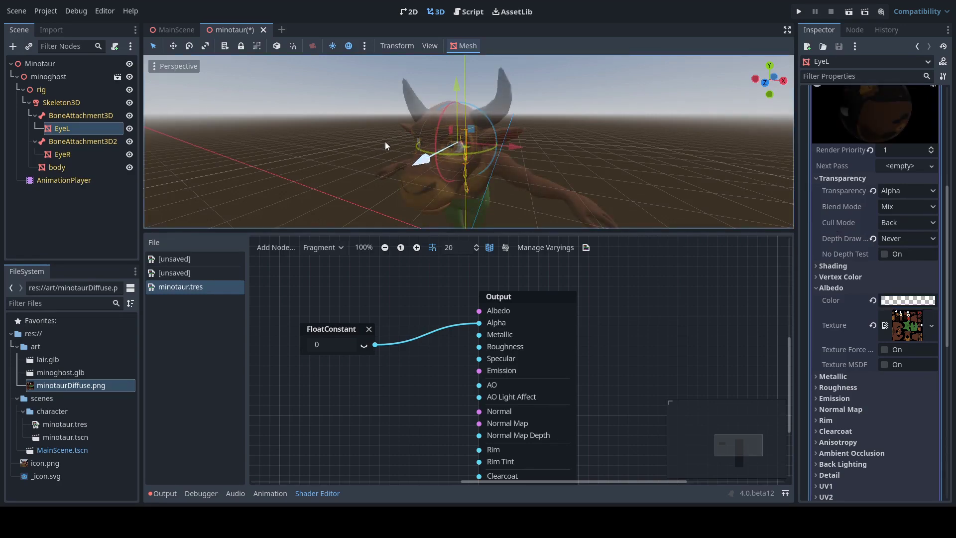
pyautogui.moveTo(385, 141); pyautogui.dragTo(574, 169, button='middle')
pyautogui.scroll(-3, 648, 138)
pyautogui.scroll(3, 570, 170)
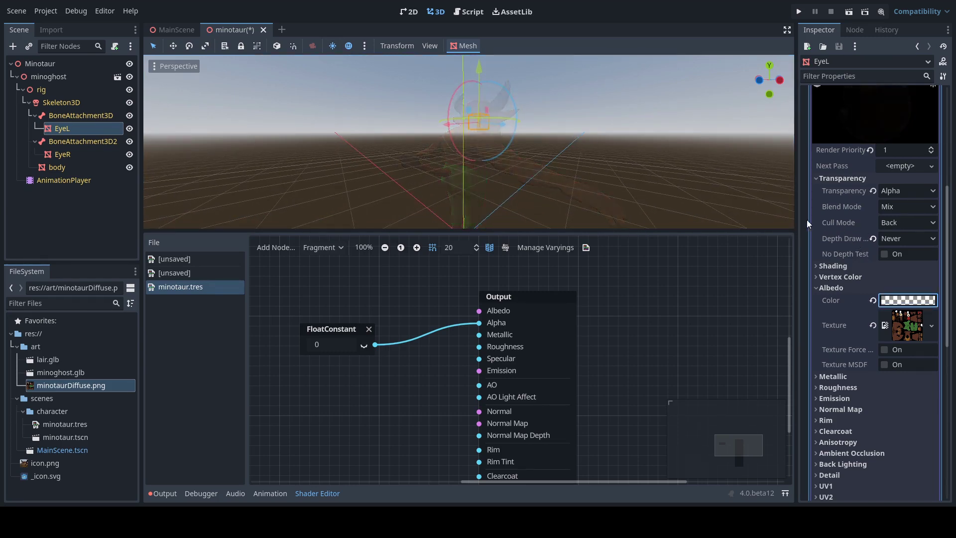
pyautogui.hotkey('ctrl', 'z')
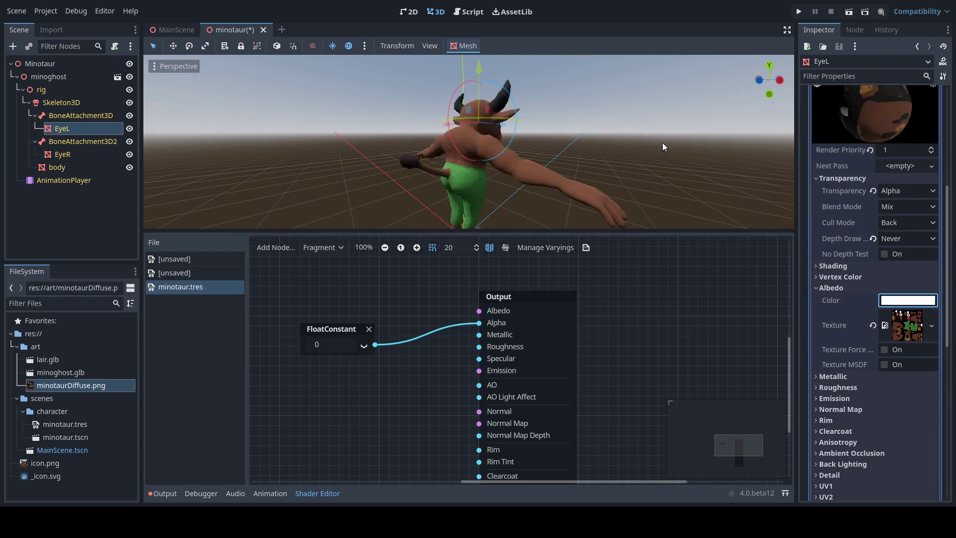
pyautogui.moveTo(662, 142); pyautogui.dragTo(641, 119, button='middle')
pyautogui.scroll(-2, 586, 118)
pyautogui.scroll(2, 641, 119)
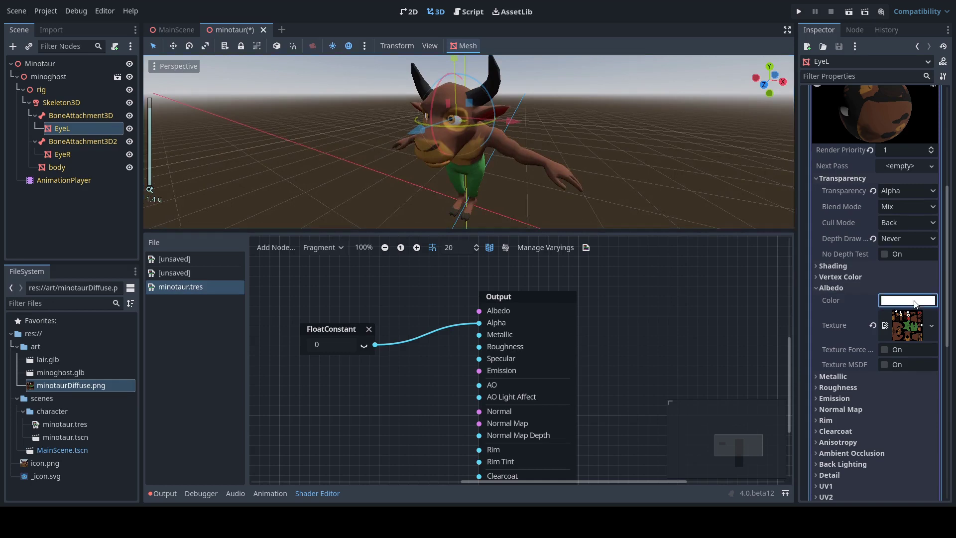
pyautogui.hotkey('ctrl', 'shift', 'z')
pyautogui.hotkey('ctrl', 'z')
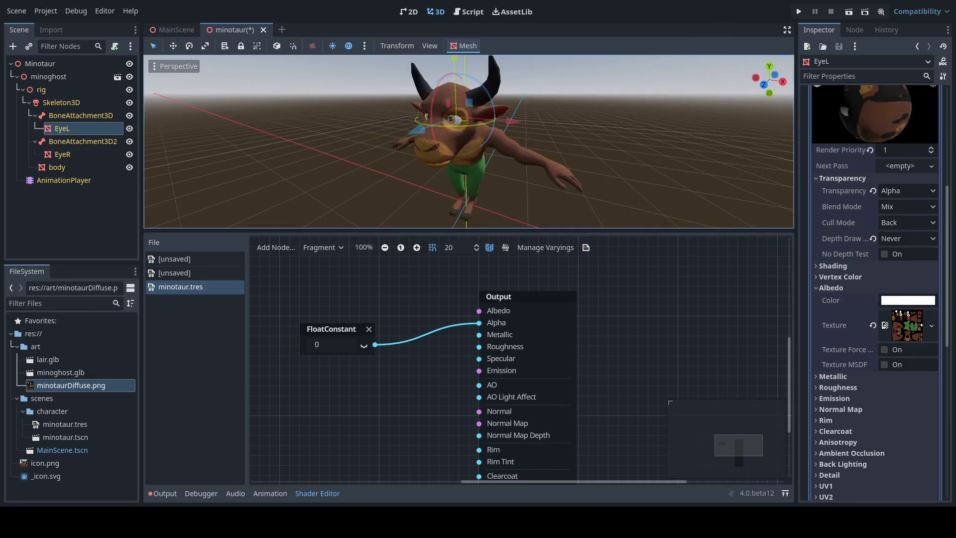
# Step: Save the scene with the albedo left opaque white and select the root Minotaur node
pyautogui.hotkey('ctrl', 's')
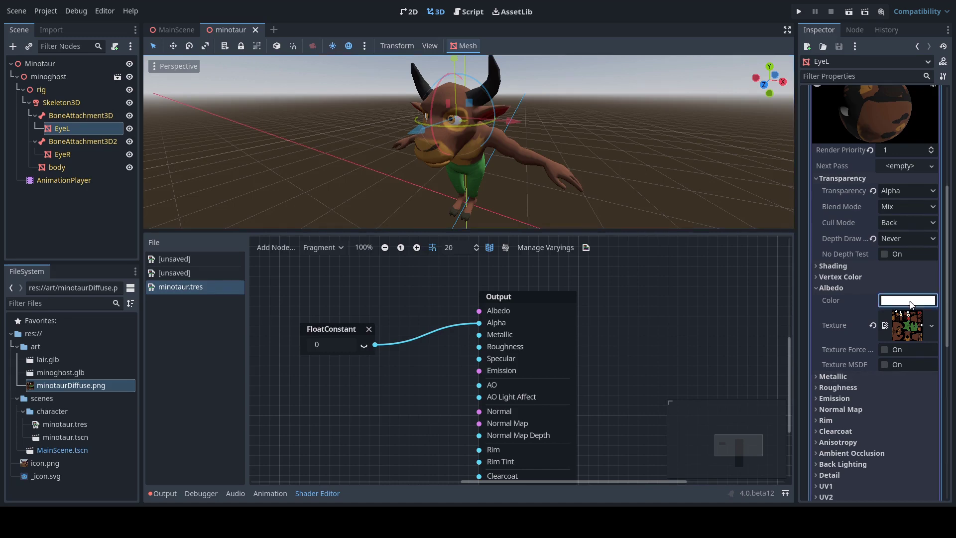
pyautogui.hotkey('ctrl', 'z')
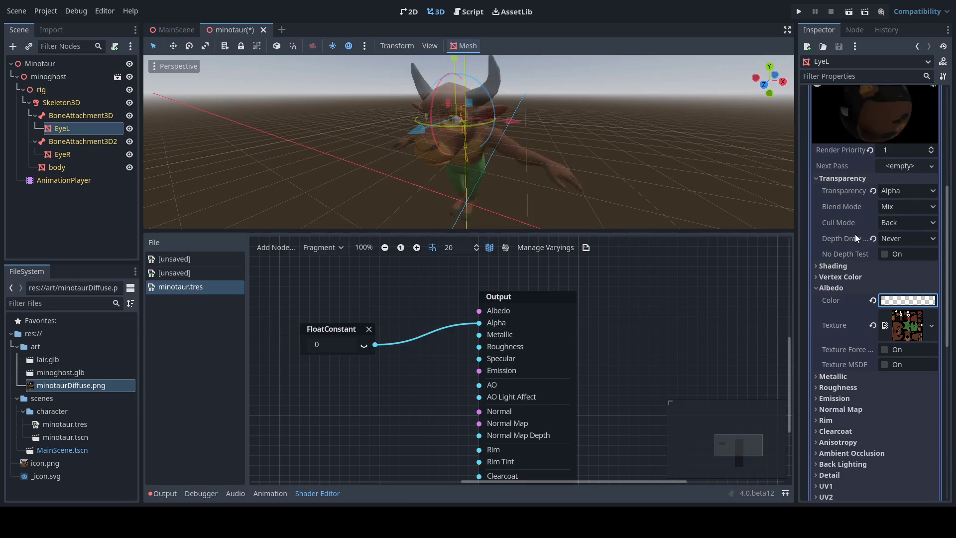
pyautogui.hotkey('ctrl', 'z')
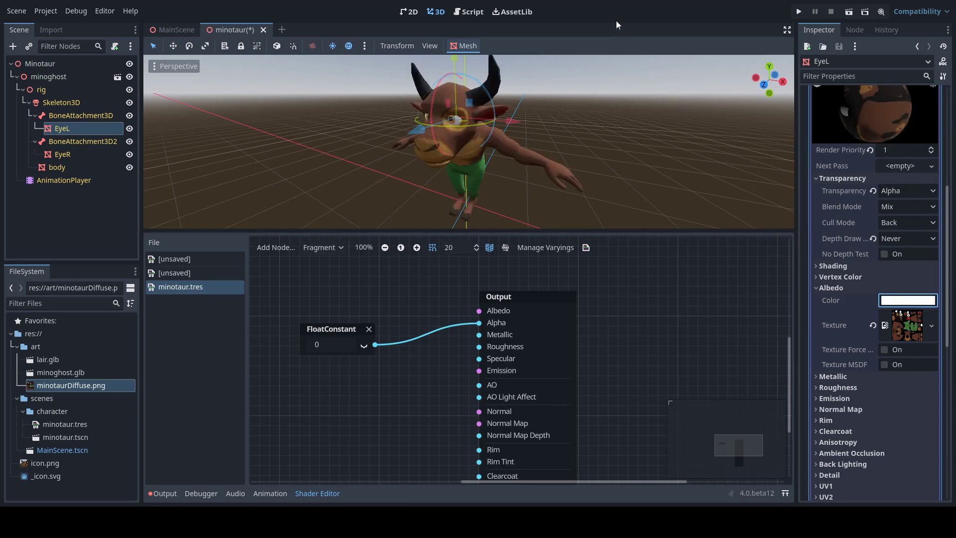
pyautogui.click(70, 61)
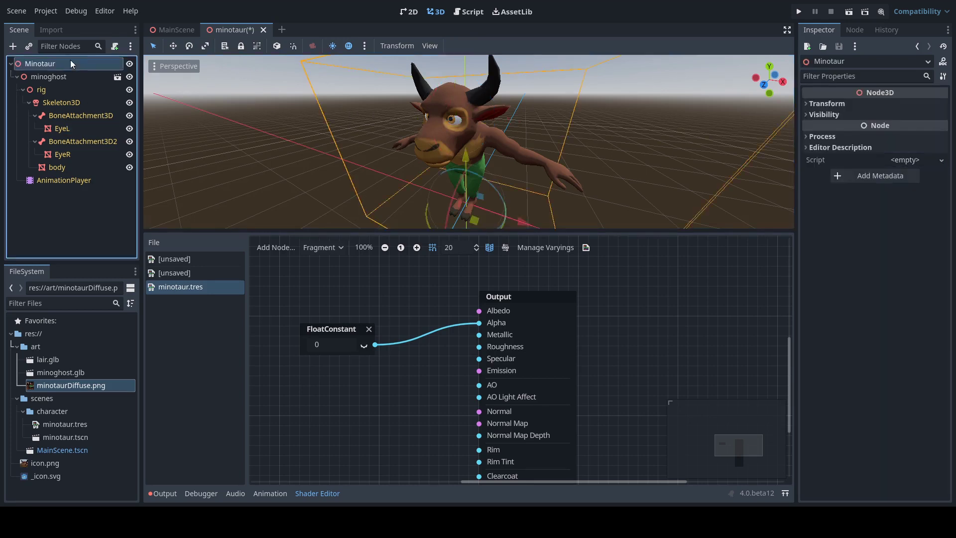
# Step: Attach a new minotaur.gd script to Minotaur and collapse the shader panel so the code fills the editor
pyautogui.click(115, 48)
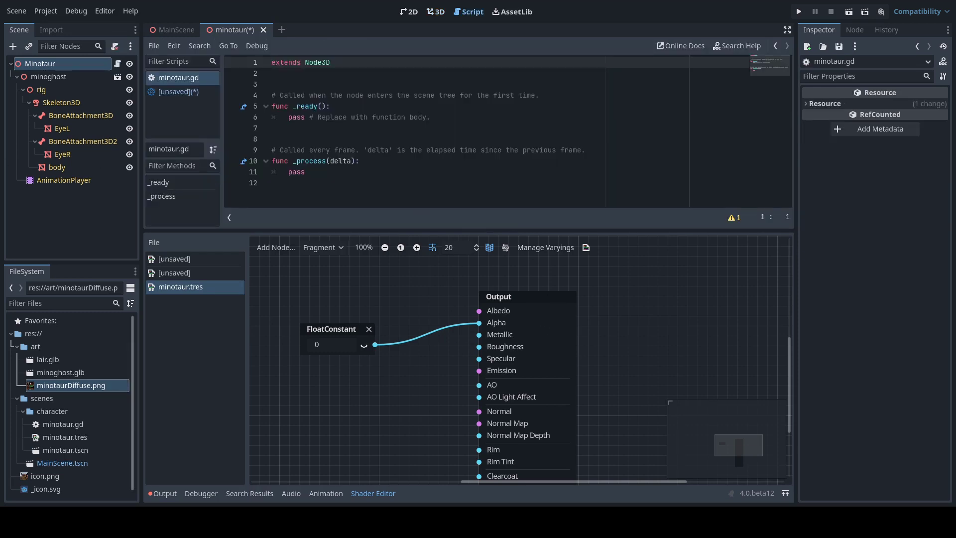
pyautogui.click(438, 117)
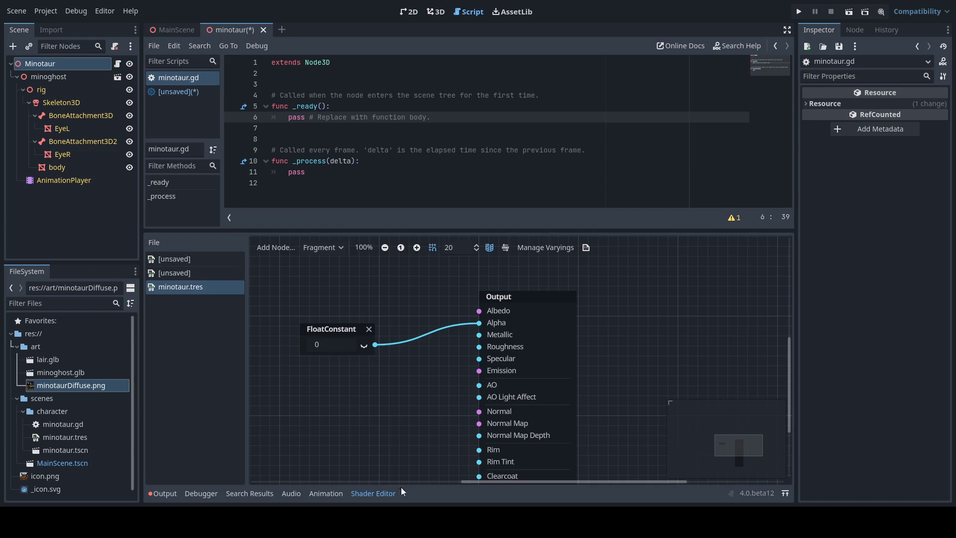
pyautogui.click(377, 494)
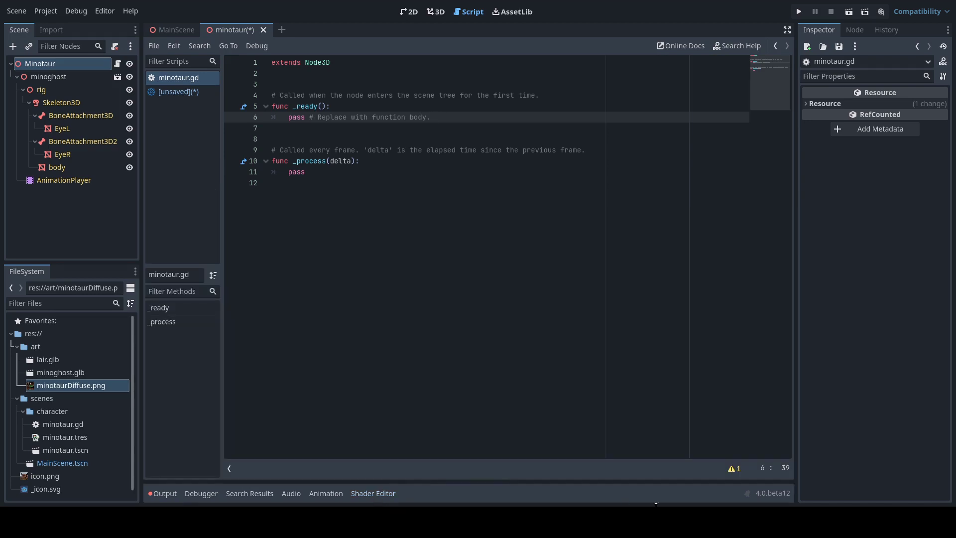
pyautogui.click(375, 88)
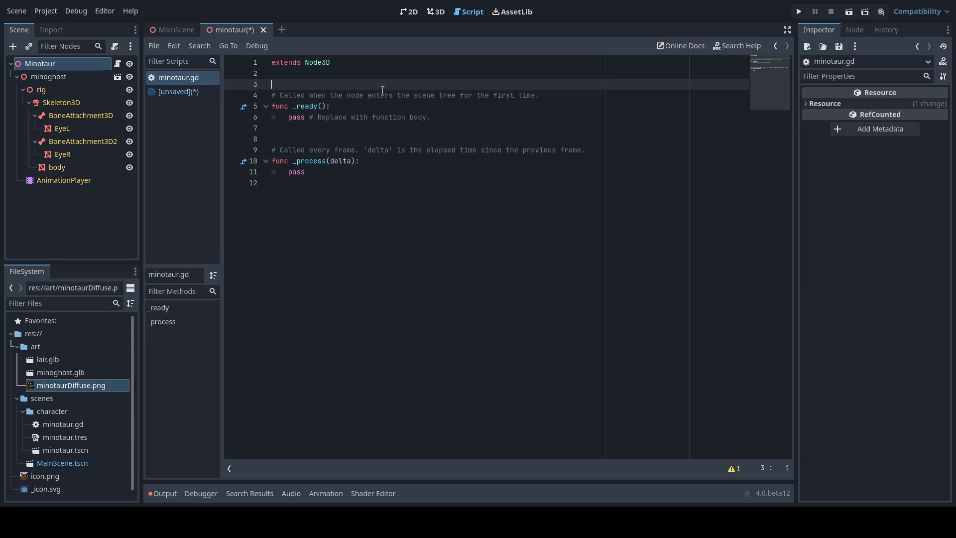
pyautogui.press('Up')
pyautogui.press('Return')
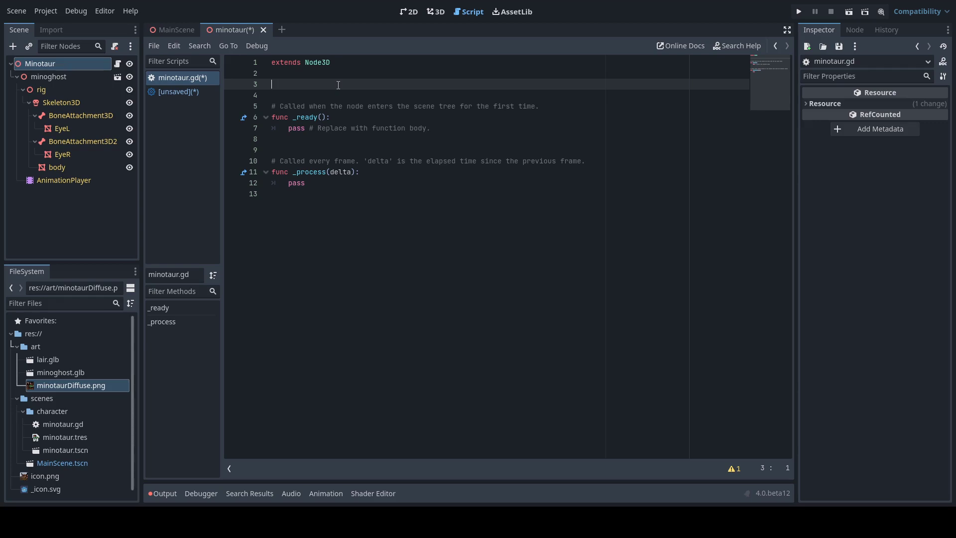
pyautogui.write('@ex')
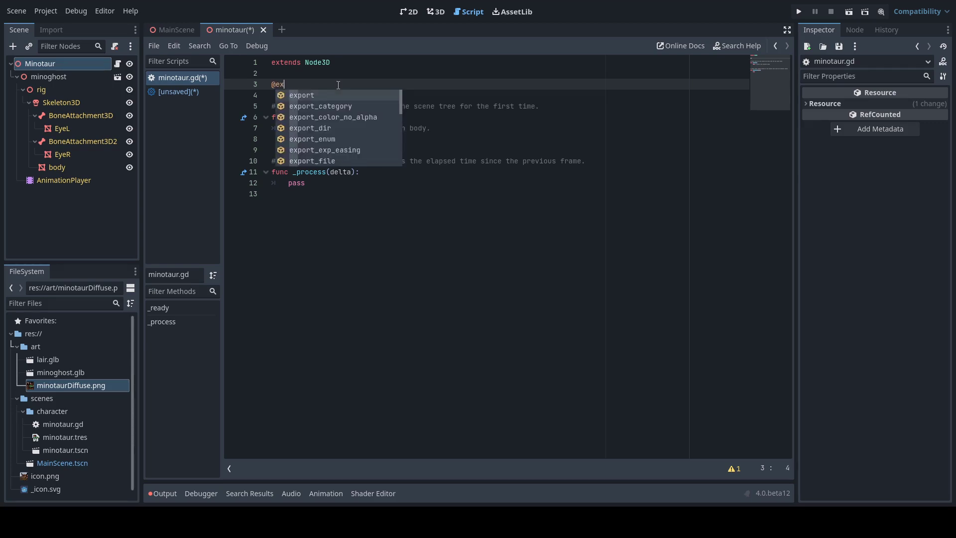
pyautogui.write('port_ran')
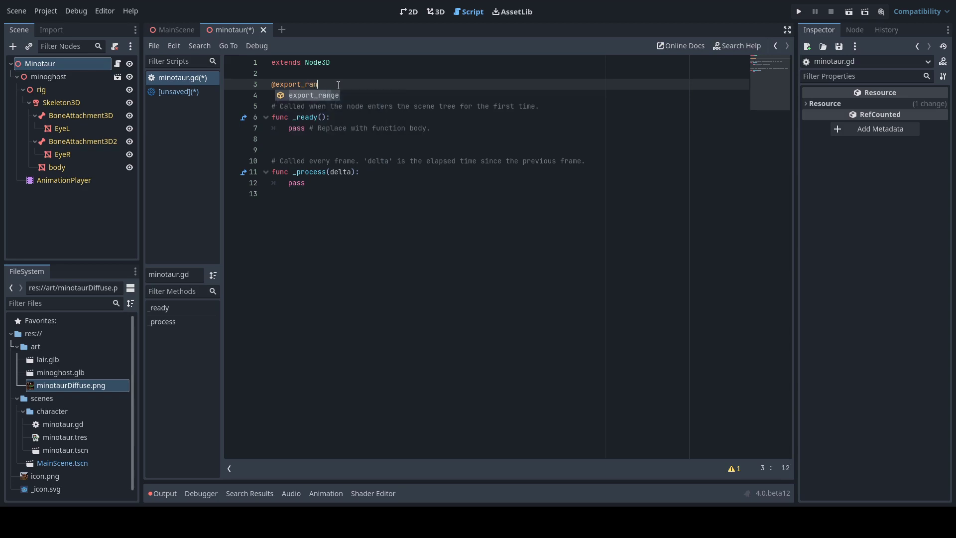
pyautogui.press('Return')
pyautogui.write('0, 1')
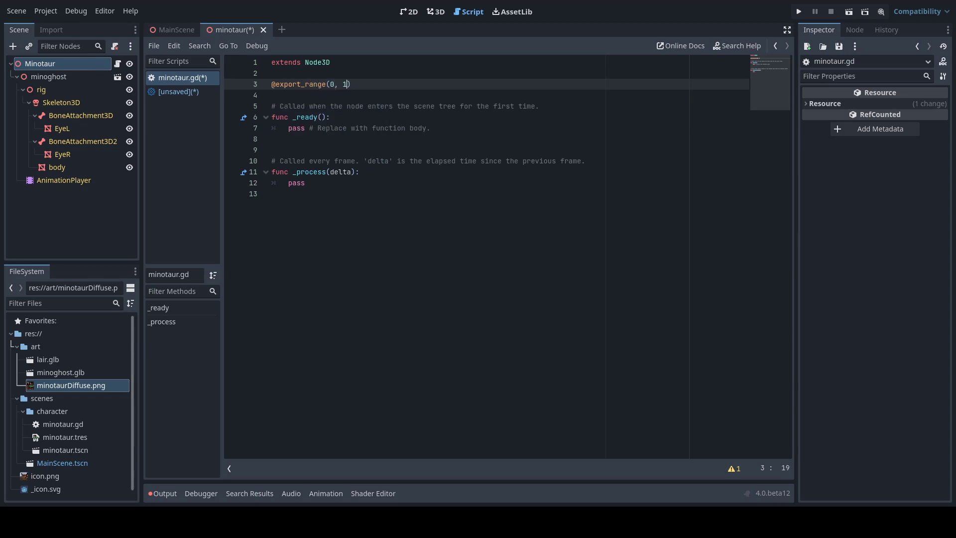
pyautogui.click(370, 80)
pyautogui.write('var opaci')
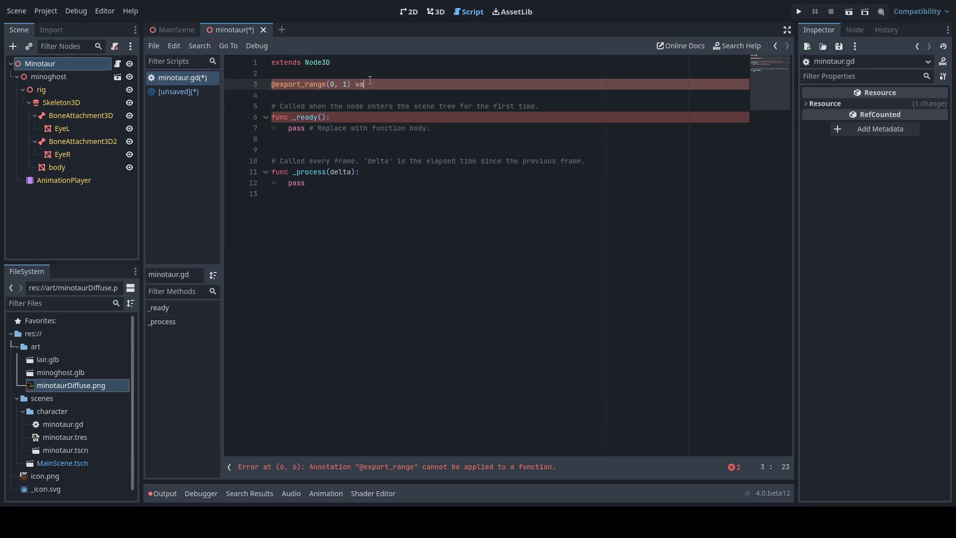
pyautogui.write('ty:float = 1')
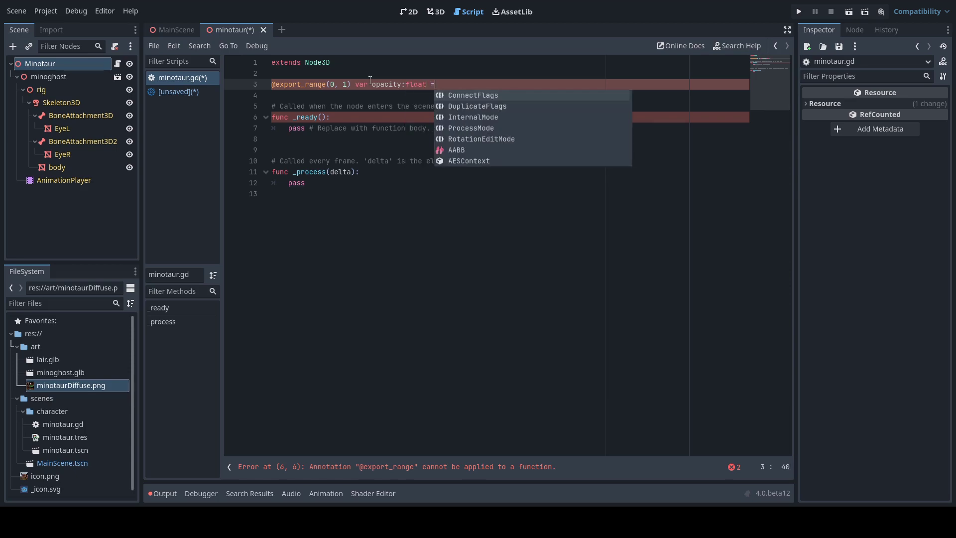
# Step: Remove _process's template comment and pass line, leaving an empty indented line inside it
pyautogui.press('Down')
pyautogui.press('Down')
pyautogui.press('Down')
pyautogui.press('Down')
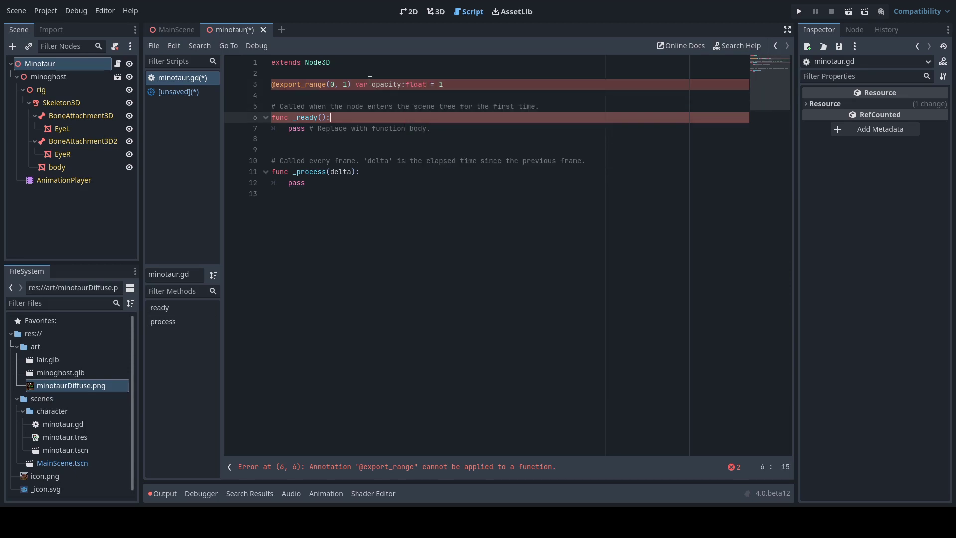
pyautogui.press('Down')
pyautogui.press('Down')
pyautogui.press('Down')
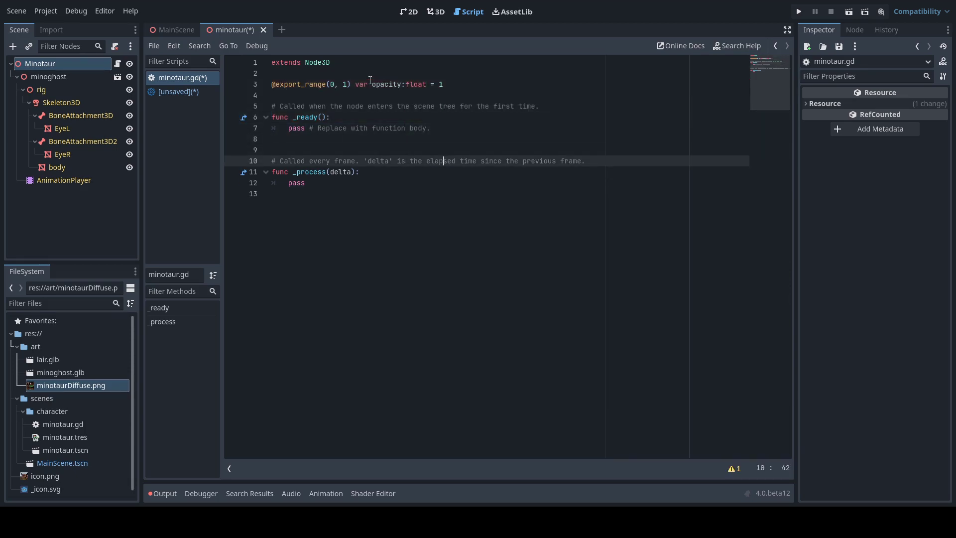
pyautogui.press('Down')
pyautogui.press('Down')
pyautogui.hotkey('ctrl', 'shift', 'k')
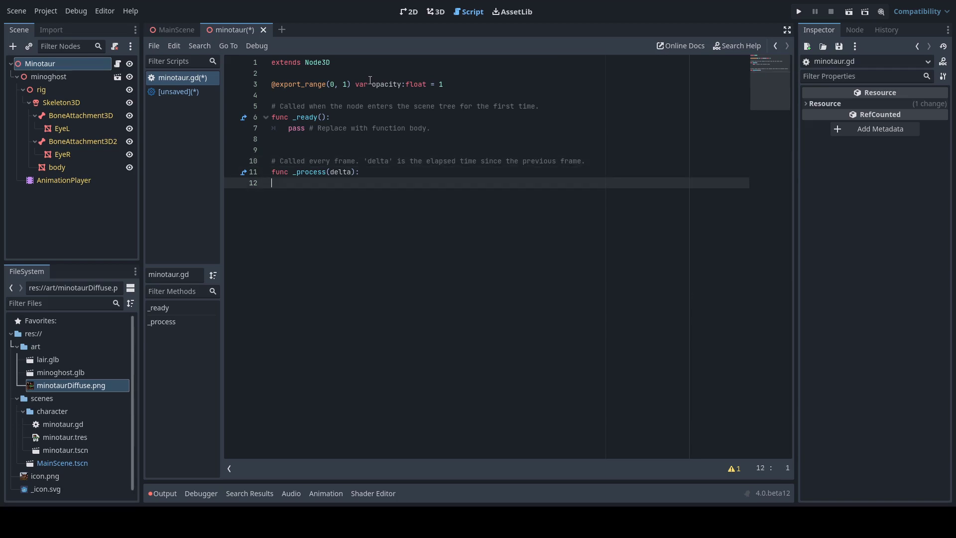
pyautogui.press('Up')
pyautogui.press('Up')
pyautogui.hotkey('shift', 'End')
pyautogui.press('BackSpace')
pyautogui.press('BackSpace')
pyautogui.press('Down')
pyautogui.press('End')
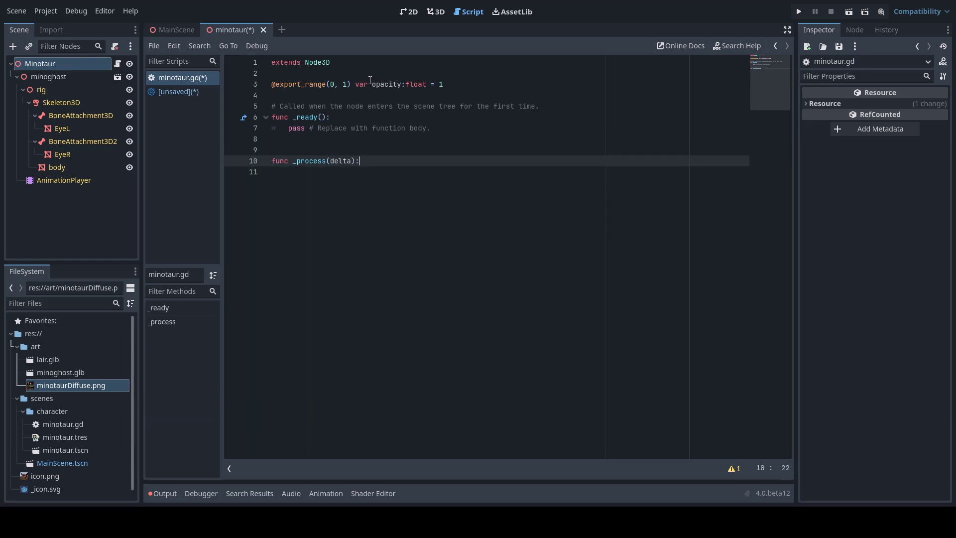
pyautogui.press('Return')
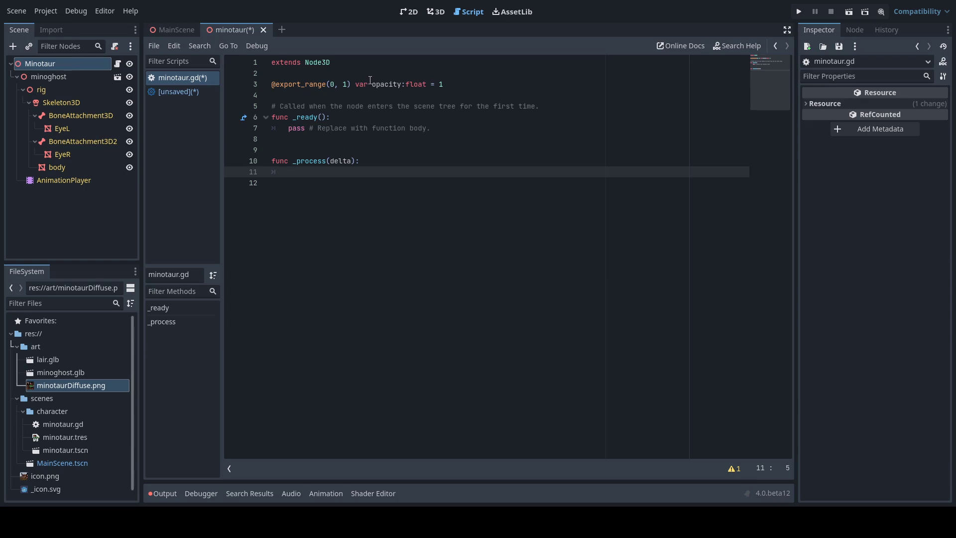
# Step: In _process, declare var mash:MeshInstance3D = get_node("")
pyautogui.write('va')
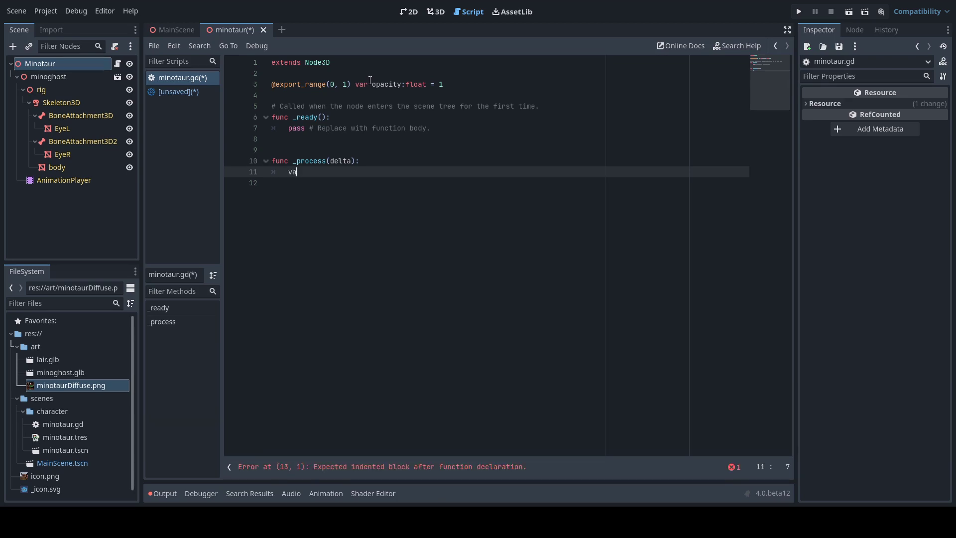
pyautogui.write('r mash =')
pyautogui.press('BackSpace')
pyautogui.press('BackSpace')
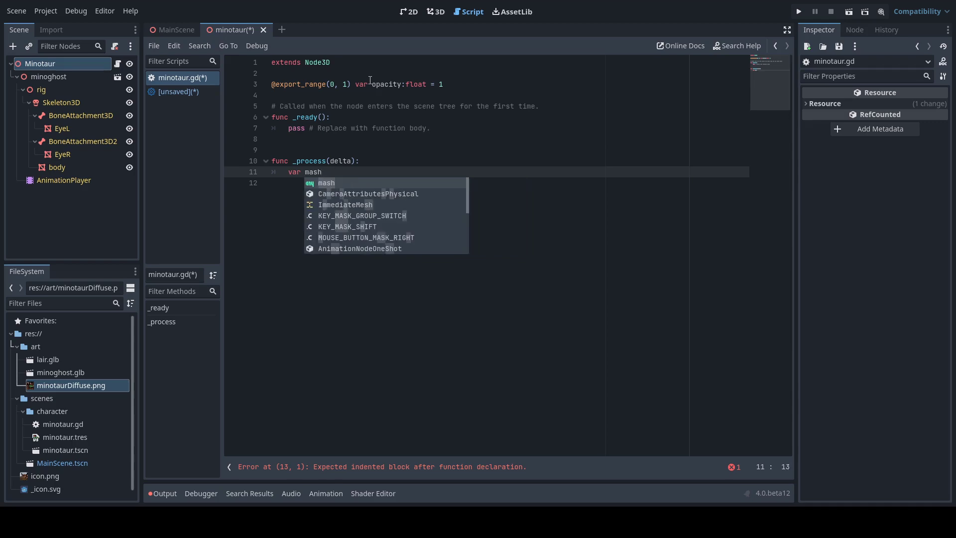
pyautogui.write(':MeshInst')
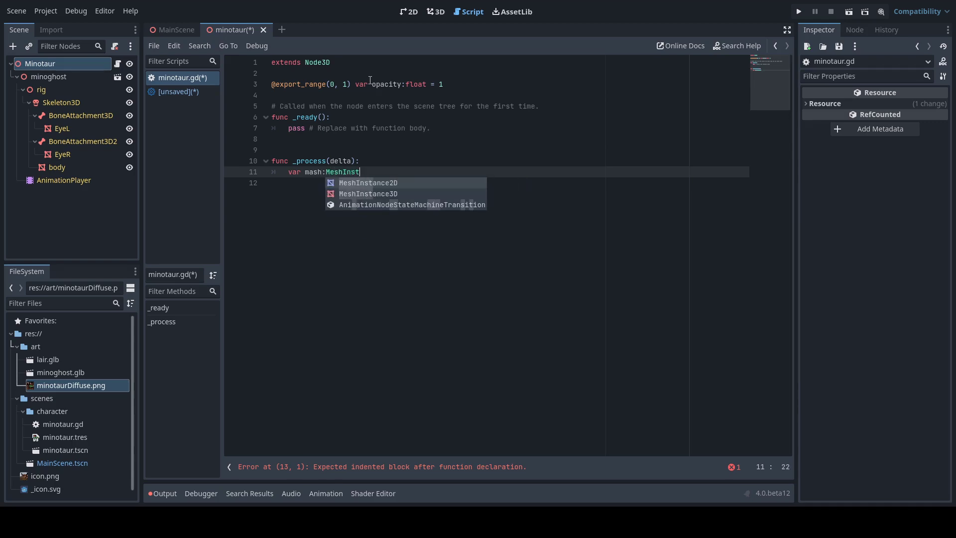
pyautogui.press('Down')
pyautogui.press('Return')
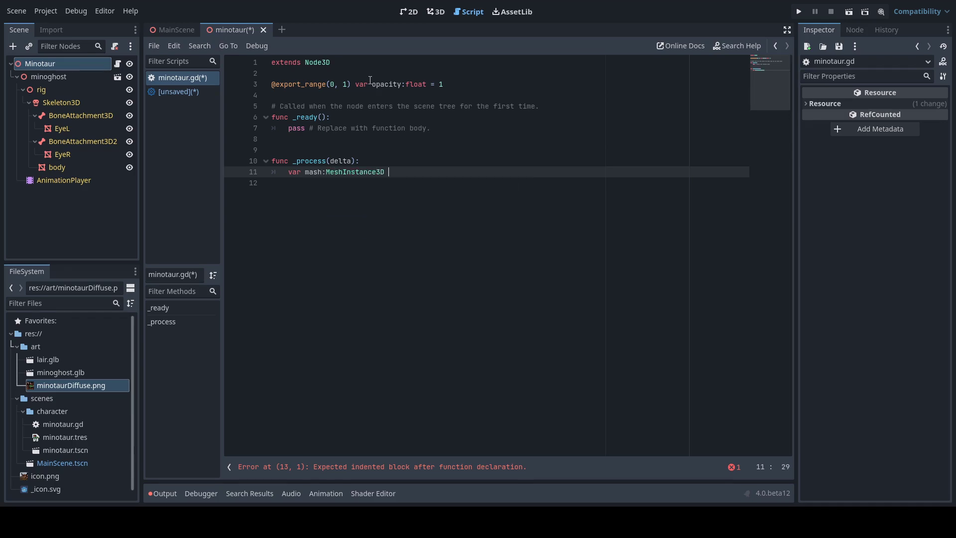
pyautogui.write('= get')
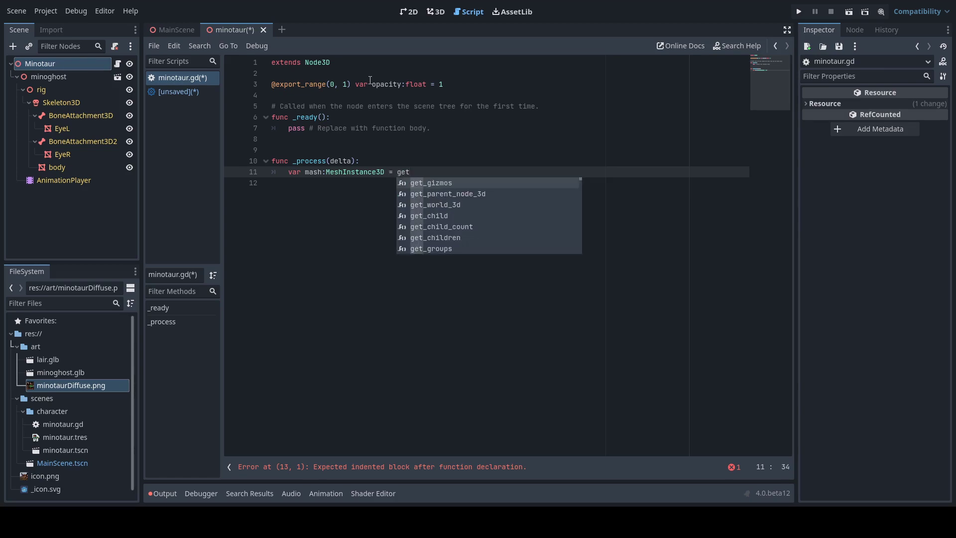
pyautogui.write('_node')
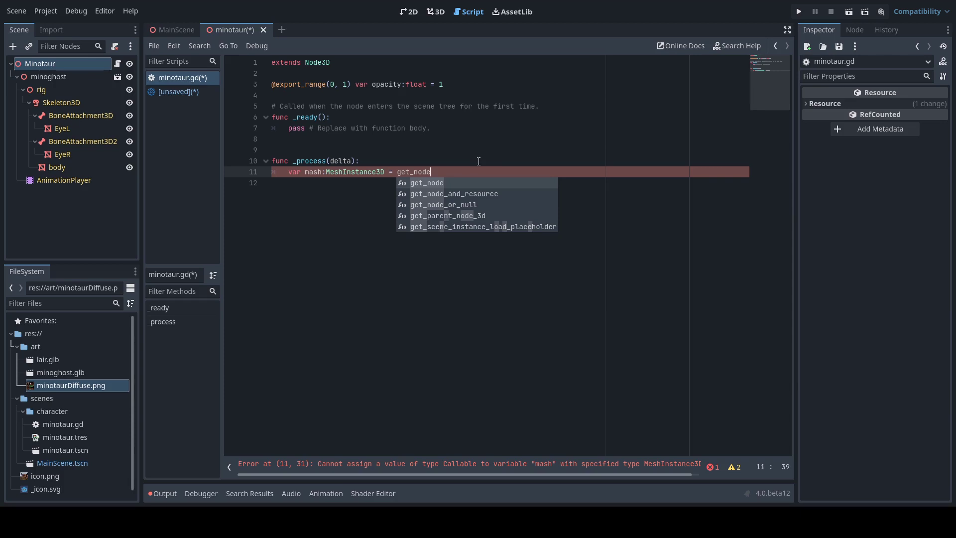
pyautogui.write('("')
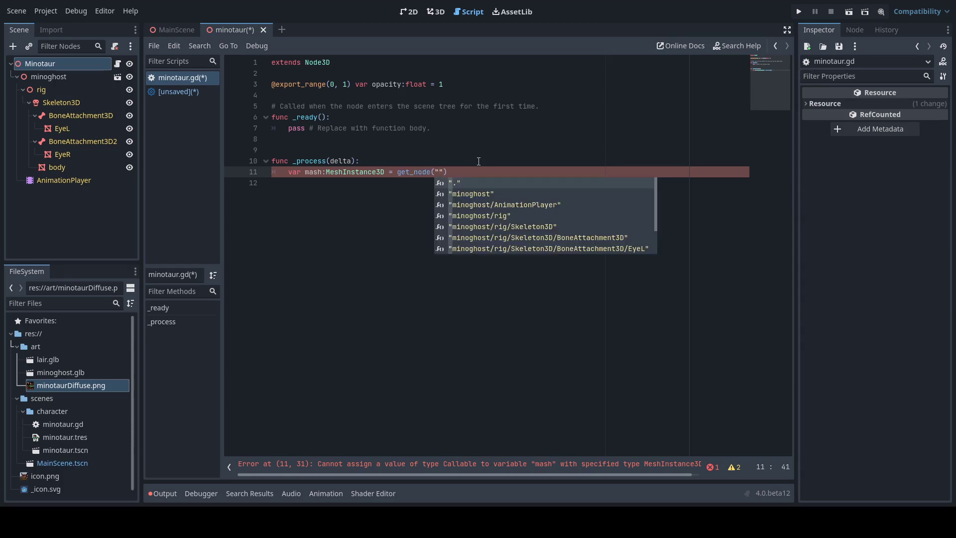
# Step: Paste the body node's path, minoghost/rig/Skeleton3D/body, into get_node and start a new line
pyautogui.press('Escape')
pyautogui.click(62, 169)
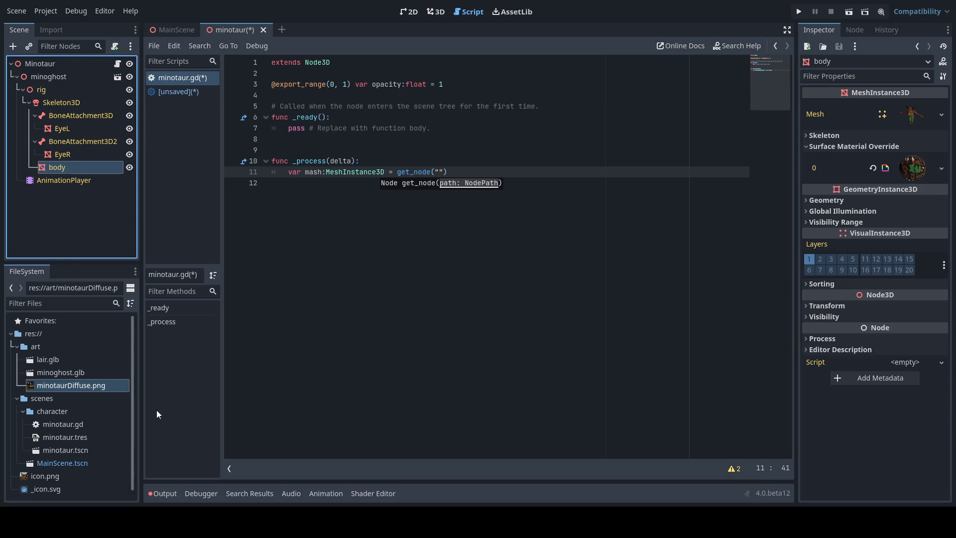
pyautogui.click(440, 172)
pyautogui.write('minoghost/rig/Skeleton3D/body')
pyautogui.click(569, 174)
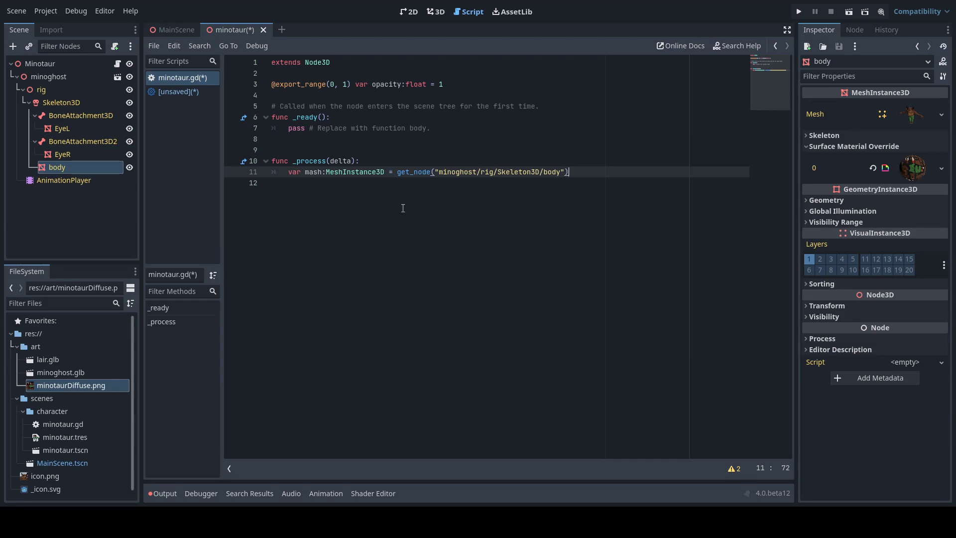
pyautogui.press('Return')
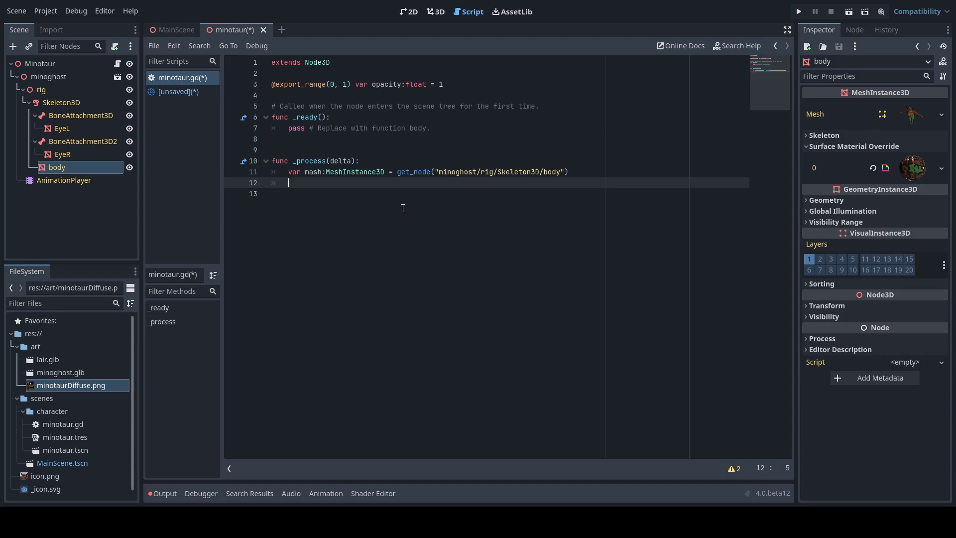
# Step: Add var mat0:Material = mesh.get_active_material(0) and correct the variable name mash to mesh
pyautogui.write('var mat0 :Material = ')
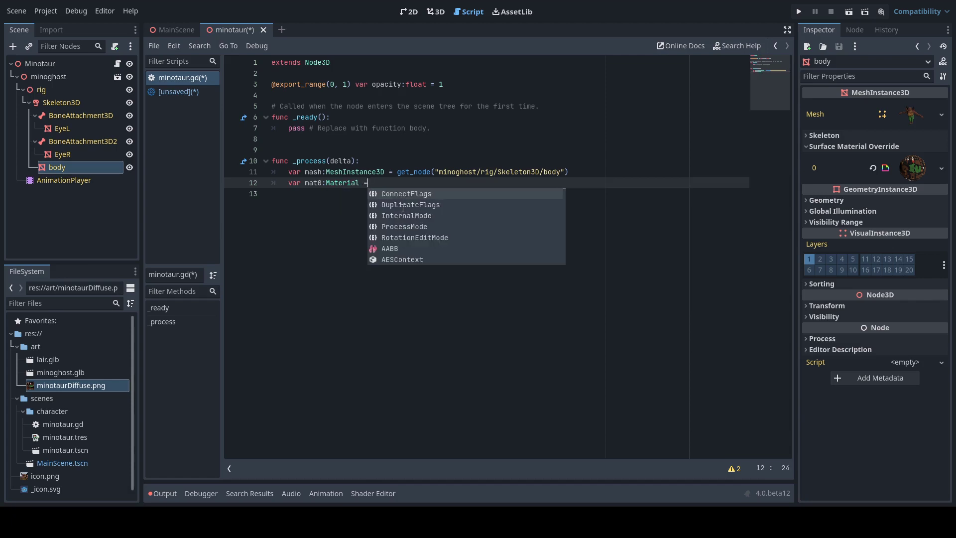
pyautogui.write('mesh')
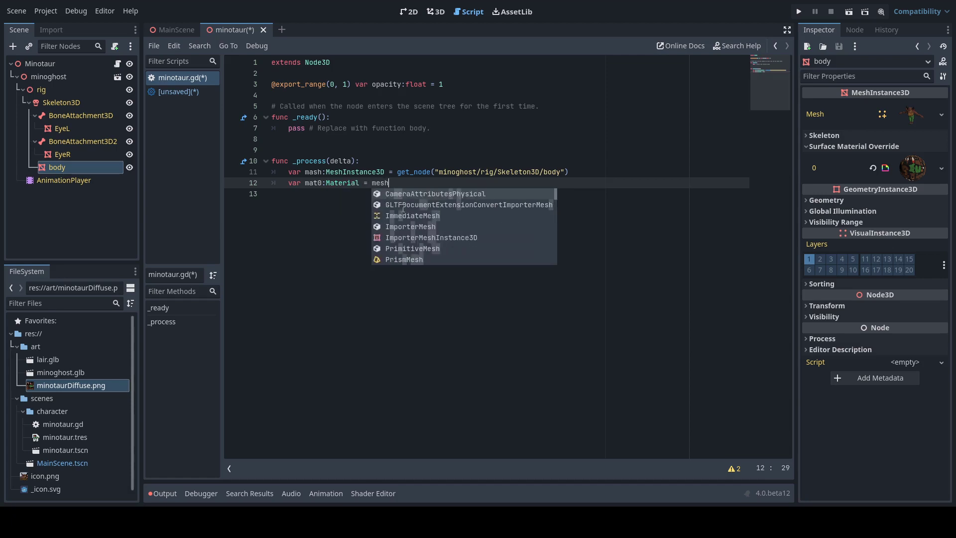
pyautogui.write('.get_acti')
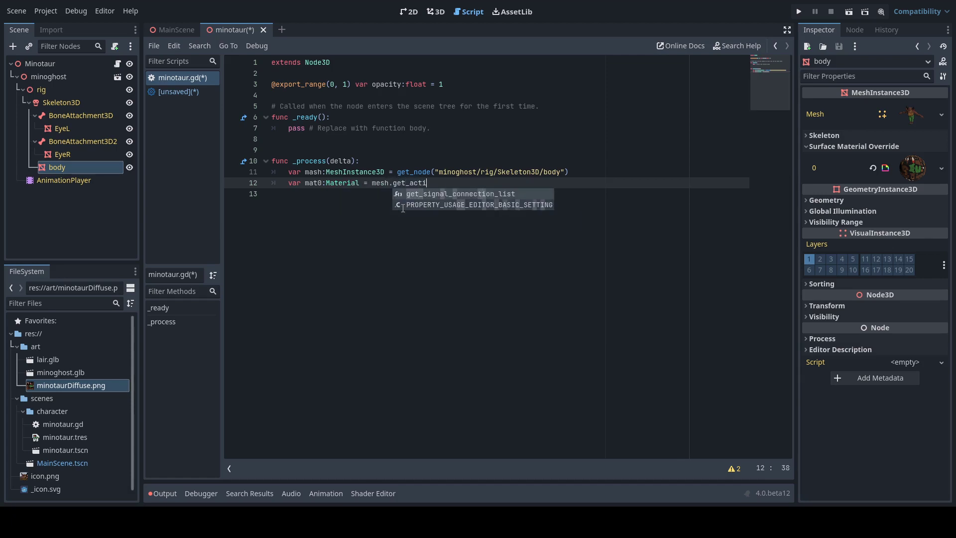
pyautogui.write('ve')
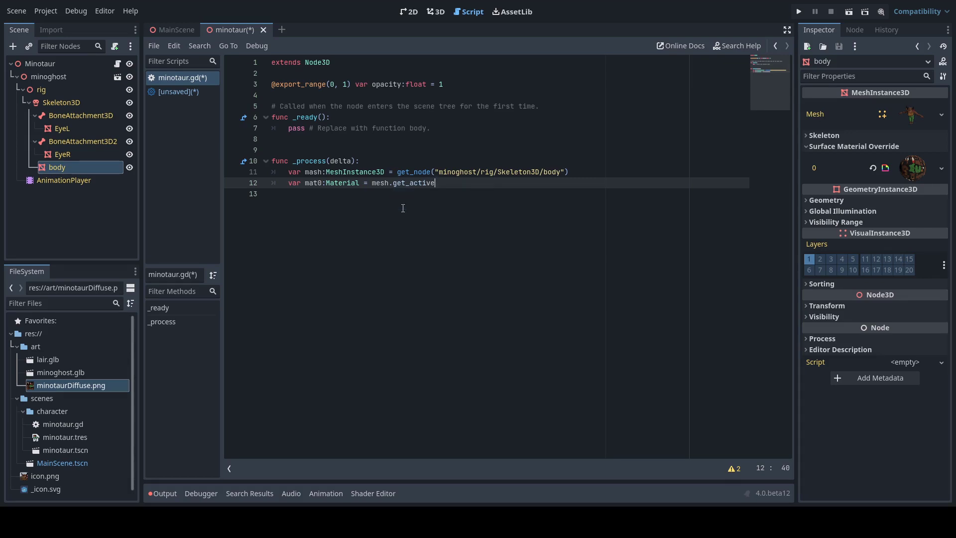
pyautogui.write('_material(0')
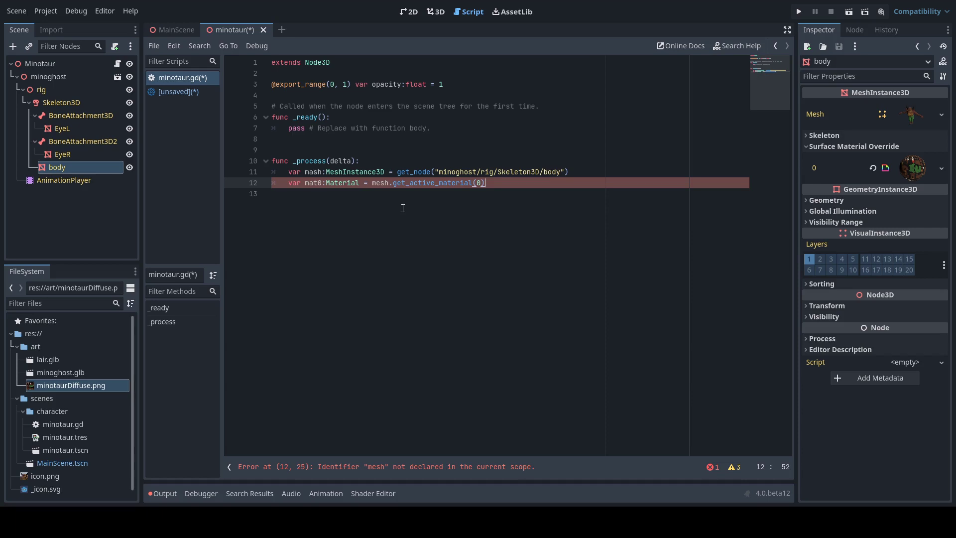
pyautogui.press('Left')
pyautogui.press('Left')
pyautogui.press('Left')
pyautogui.press('Left')
pyautogui.press('Left')
pyautogui.press('Left')
pyautogui.press('Left')
pyautogui.press('Left')
pyautogui.press('Left')
pyautogui.press('Up')
pyautogui.press('Left')
pyautogui.press('Left')
pyautogui.press('Left')
pyautogui.press('Left')
pyautogui.press('Left')
pyautogui.press('Left')
pyautogui.press('Left')
pyautogui.press('Left')
pyautogui.press('Left')
pyautogui.press('Left')
pyautogui.press('Left')
pyautogui.press('Left')
pyautogui.press('Left')
pyautogui.press('Left')
pyautogui.press('Left')
pyautogui.press('Left')
pyautogui.press('Left')
pyautogui.press('Left')
pyautogui.press('Left')
pyautogui.press('Left')
pyautogui.press('BackSpace')
pyautogui.write('e')
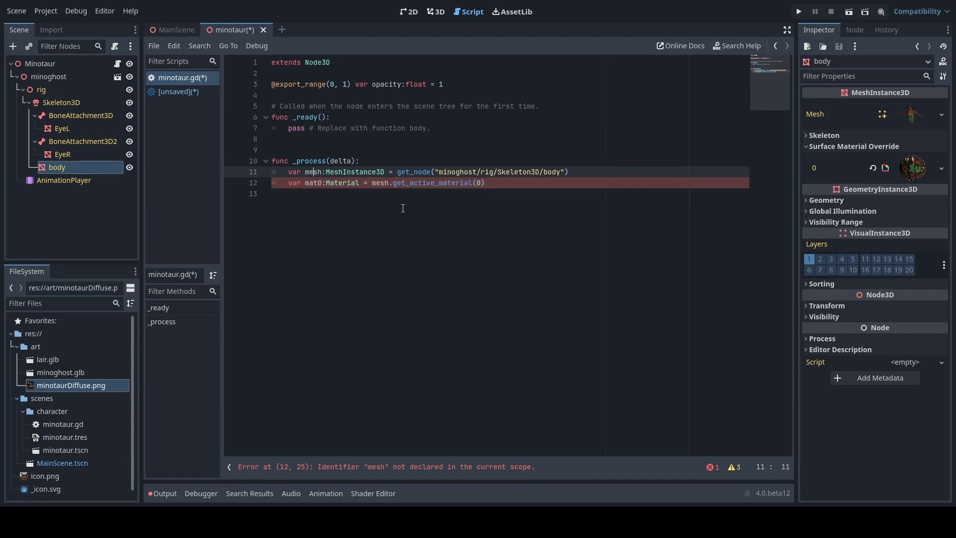
pyautogui.press('Down')
pyautogui.press('Return')
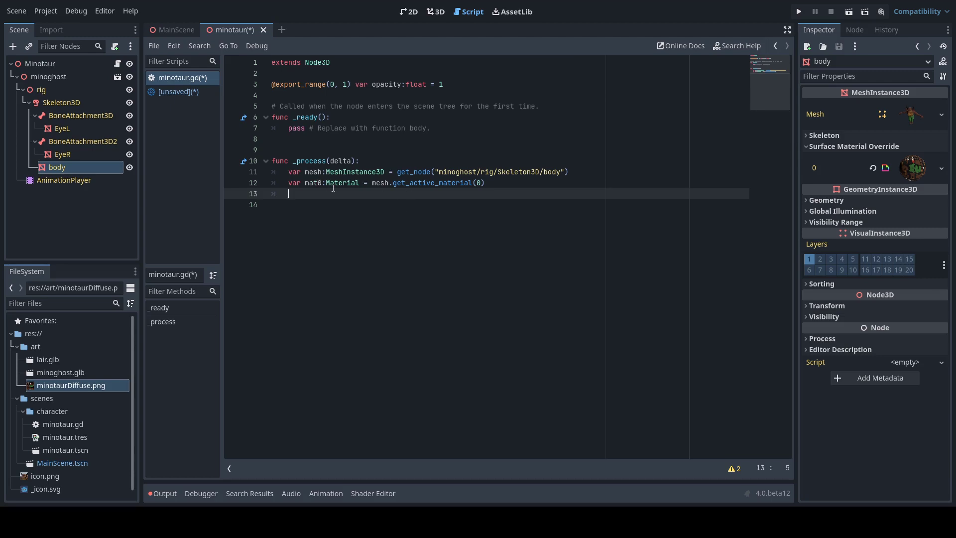
# Step: Add var mat1:Material = mat0.next_pass, leaving blank lines below it
pyautogui.write('var')
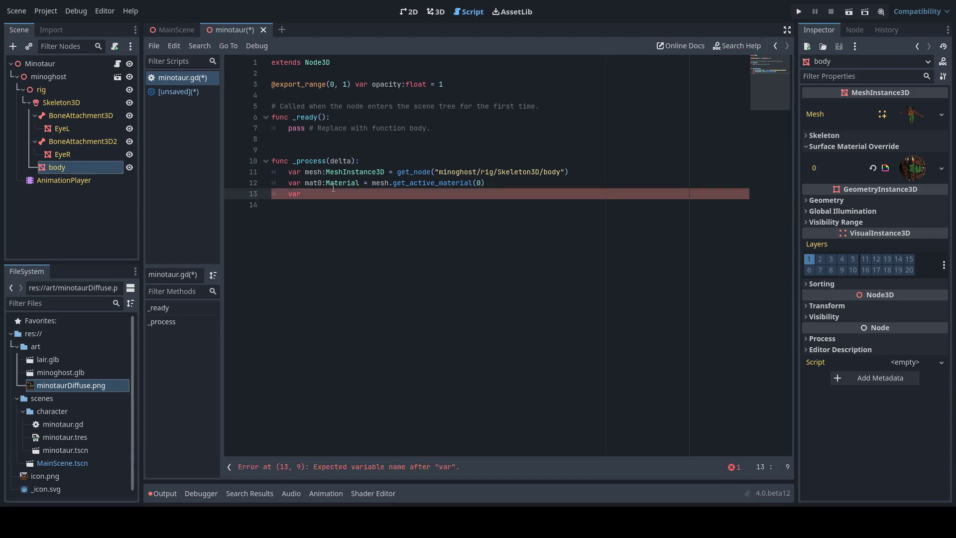
pyautogui.write(' mat1:')
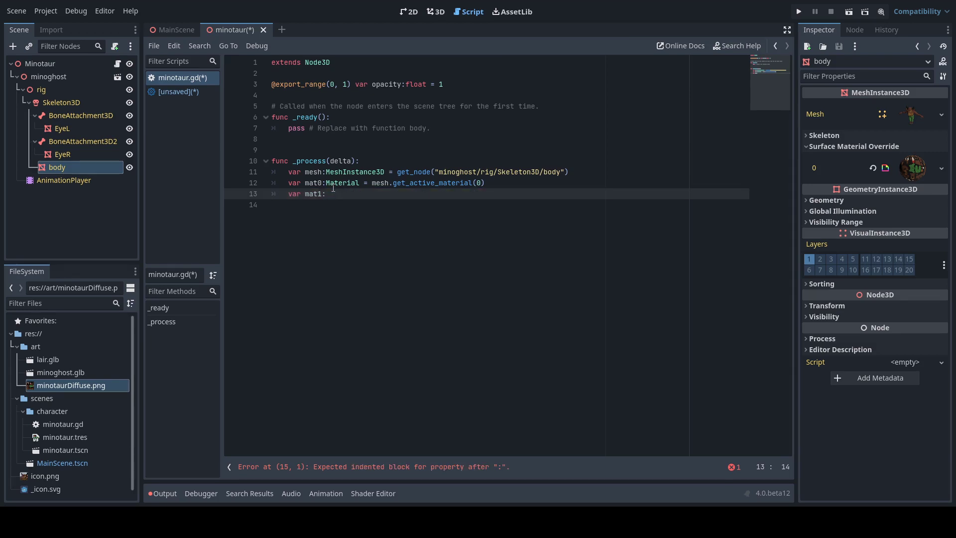
pyautogui.write('Material')
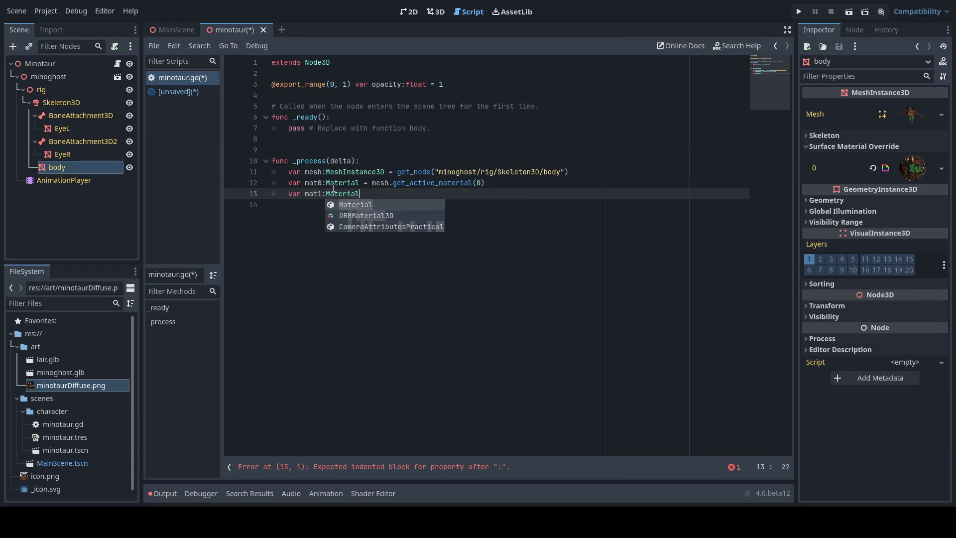
pyautogui.write(' = ma')
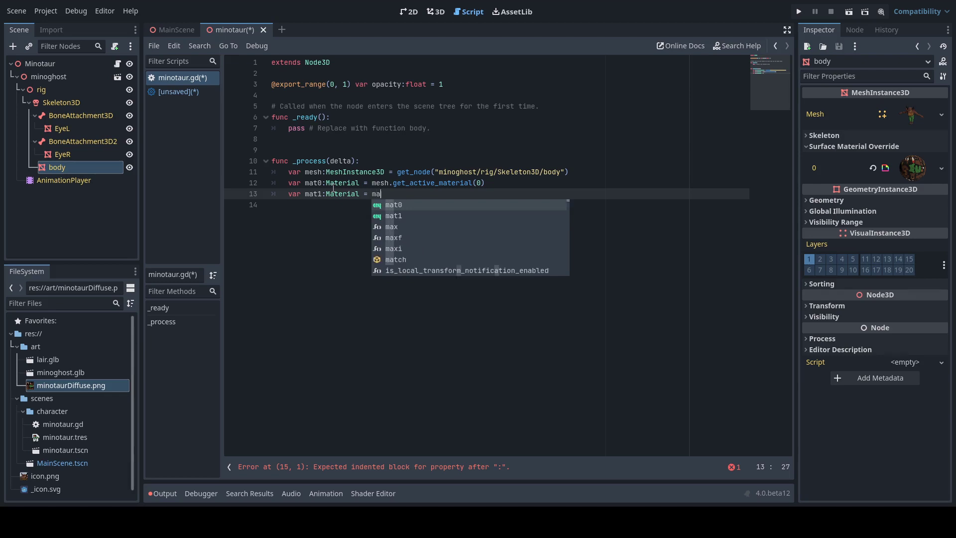
pyautogui.write('t1.ne')
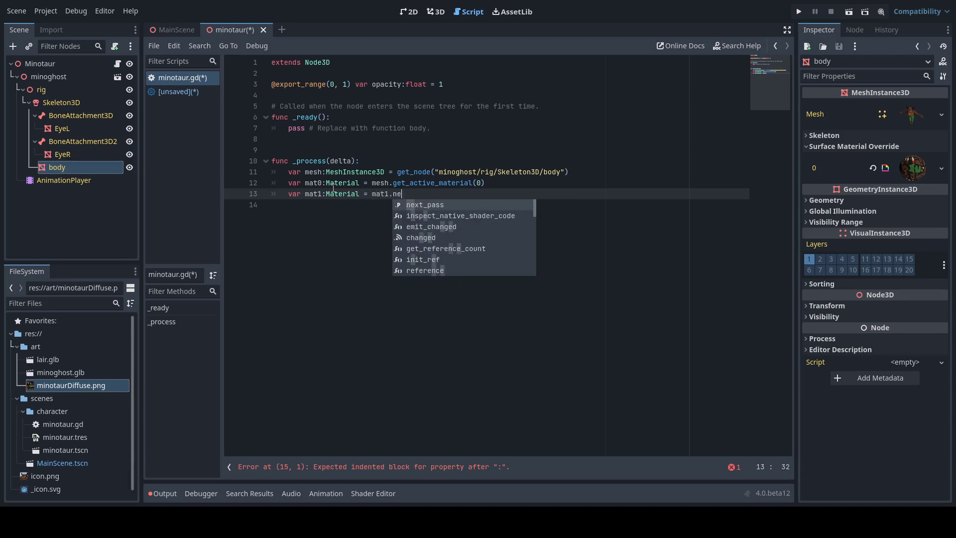
pyautogui.press('Return')
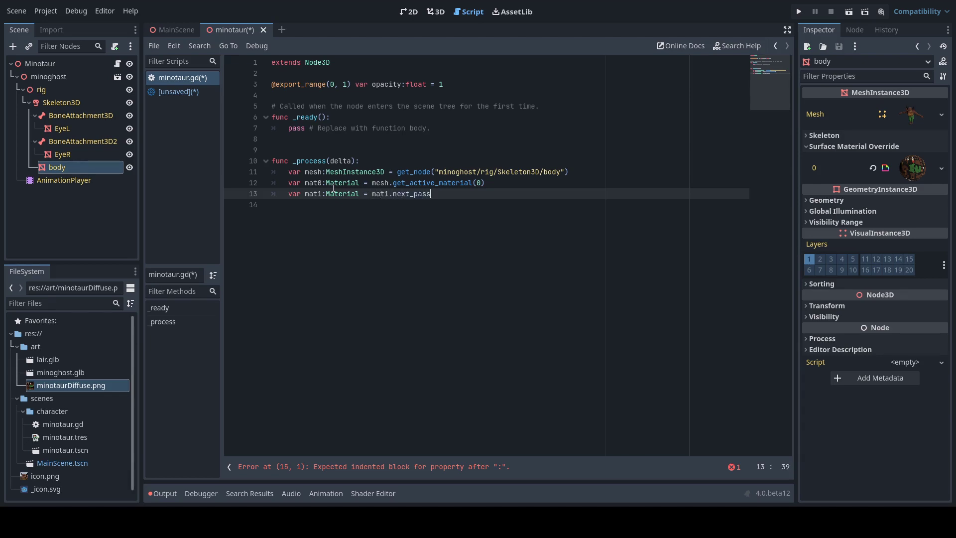
pyautogui.press('Return')
pyautogui.press('Return')
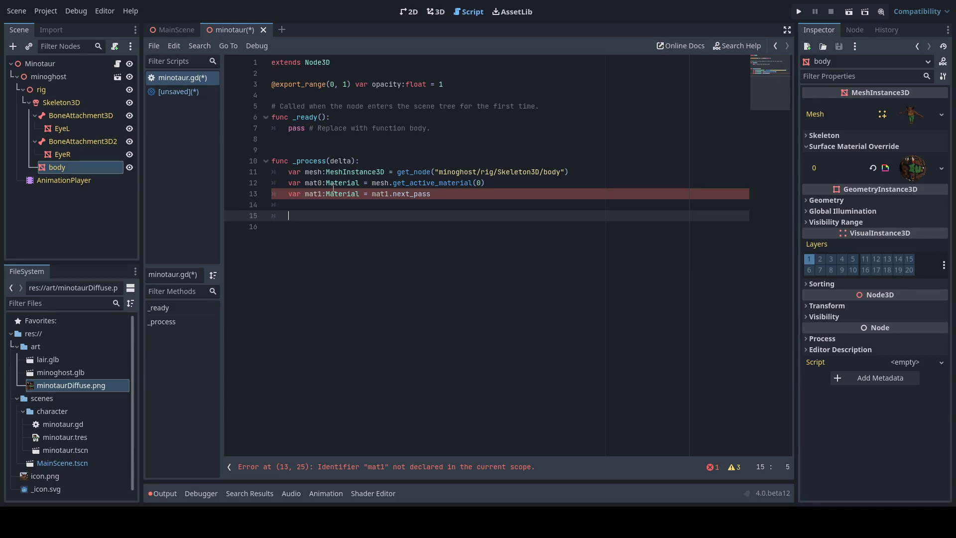
pyautogui.press('Up')
pyautogui.press('Up')
pyautogui.hotkey('ctrl', 'Right')
pyautogui.hotkey('ctrl', 'Right')
pyautogui.hotkey('ctrl', 'Right')
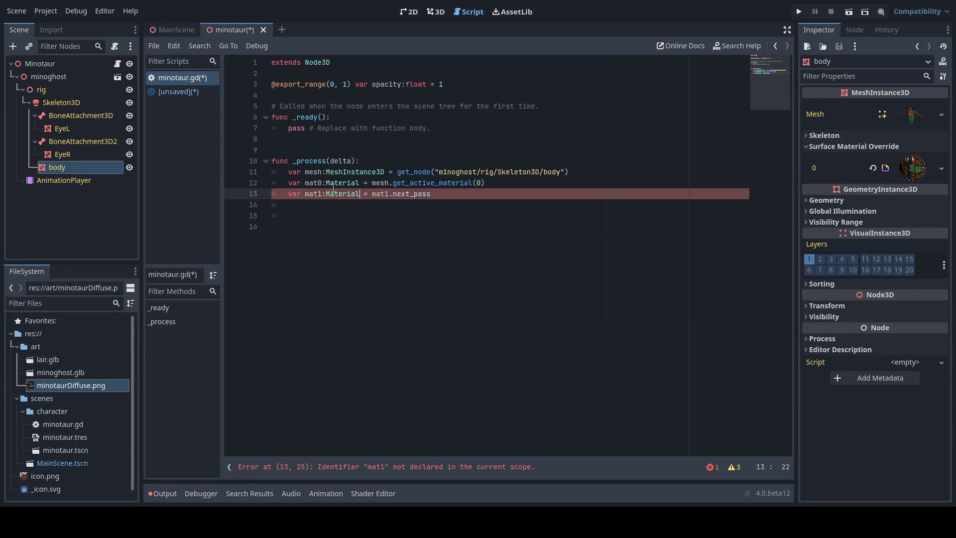
pyautogui.press('BackSpace')
pyautogui.write('0')
pyautogui.press('Down')
pyautogui.press('Down')
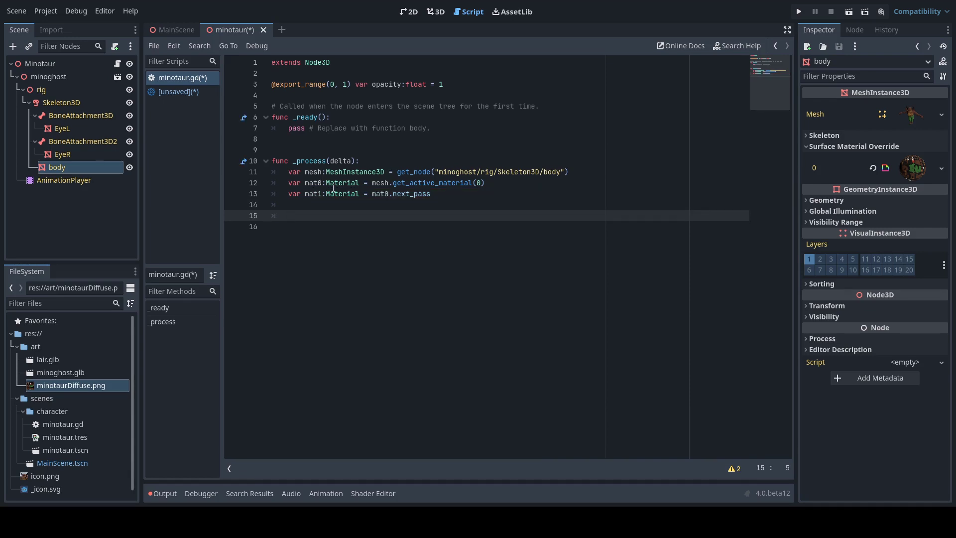
# Step: Set mat1.albedo_color = Color(1, 1, 1, opacity) and begin a mat1.tranparency line below it
pyautogui.write('mat1.')
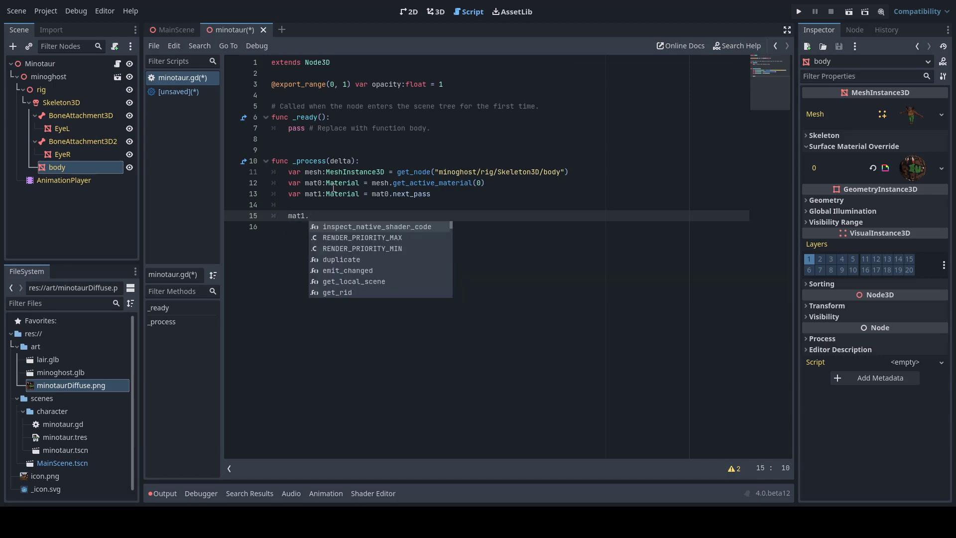
pyautogui.write('albe')
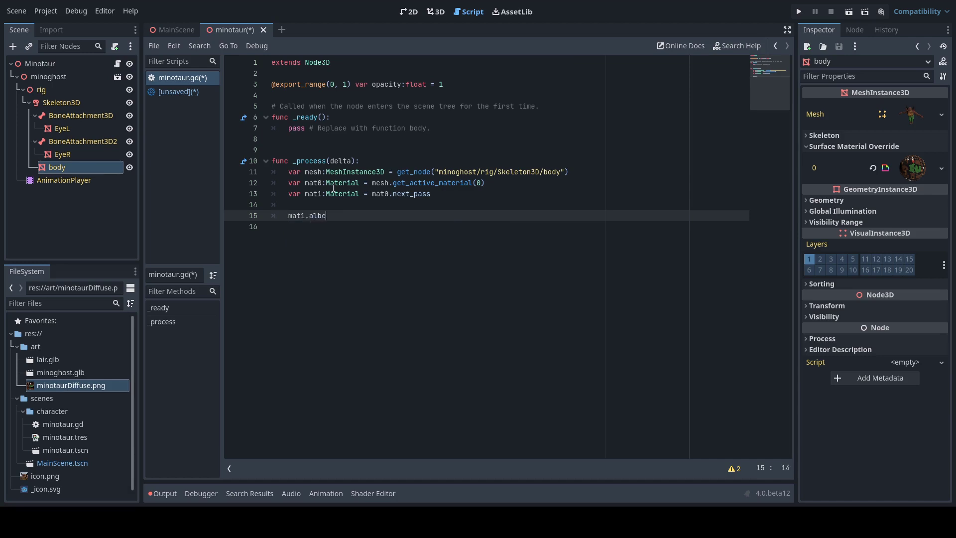
pyautogui.write('do_color = Color')
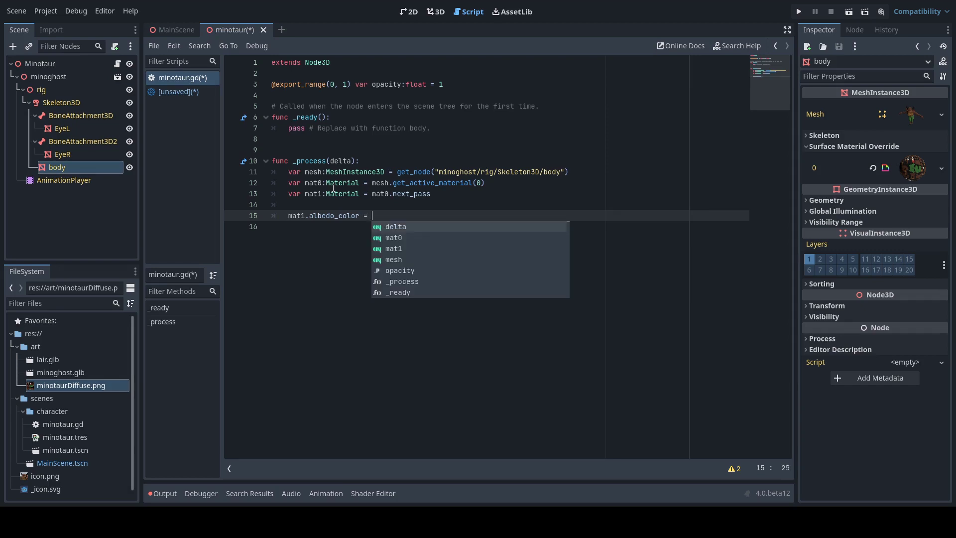
pyautogui.write('(')
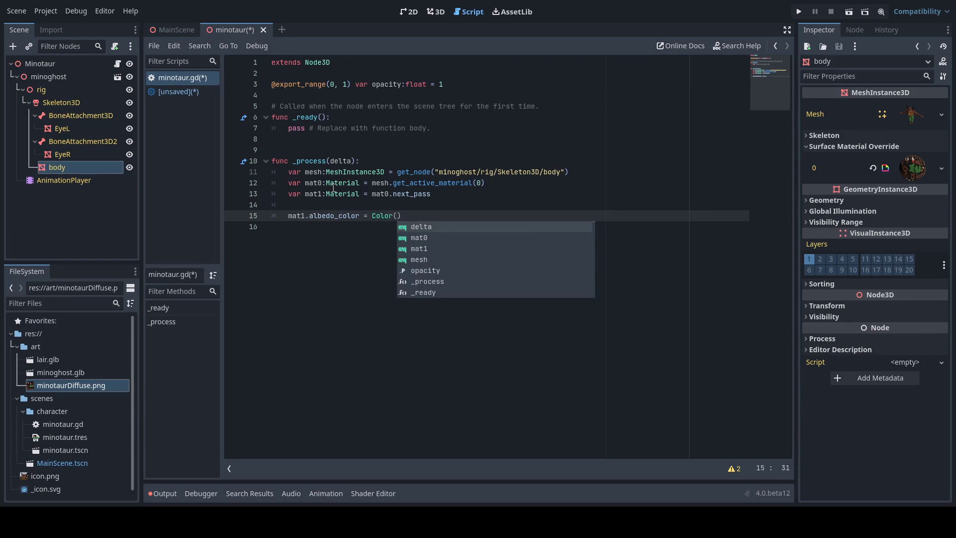
pyautogui.write('1, 1, 1, ')
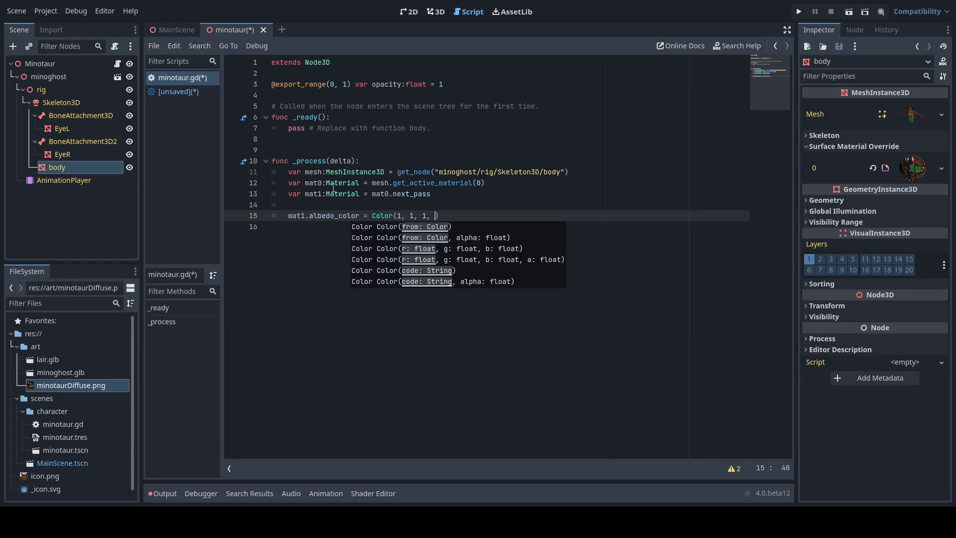
pyautogui.write('opa')
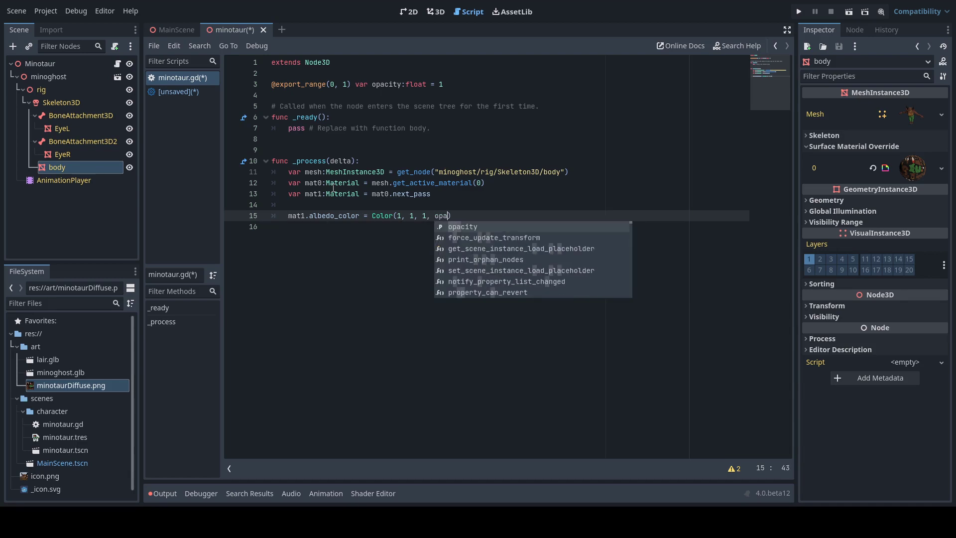
pyautogui.write('city')
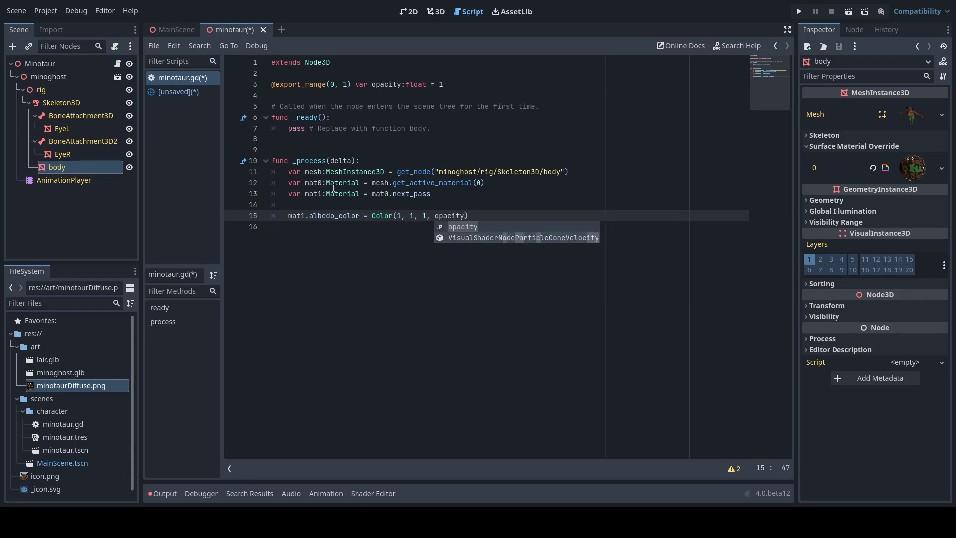
pyautogui.press('End')
pyautogui.press('Return')
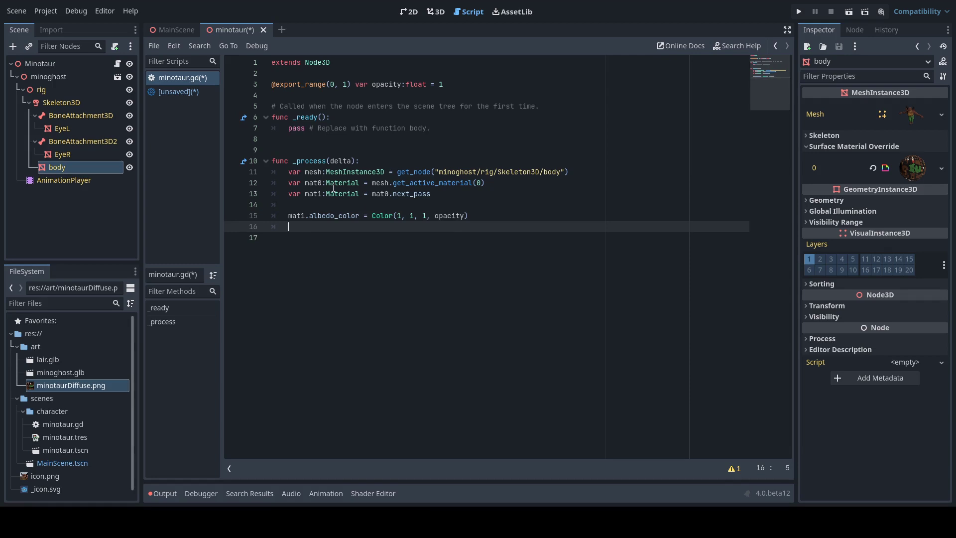
pyautogui.write('mat1.')
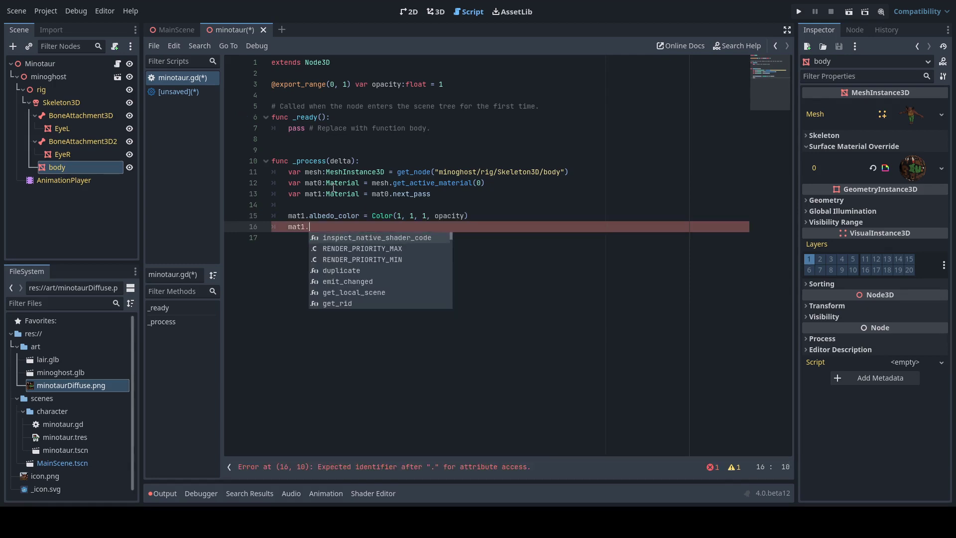
pyautogui.write('tra')
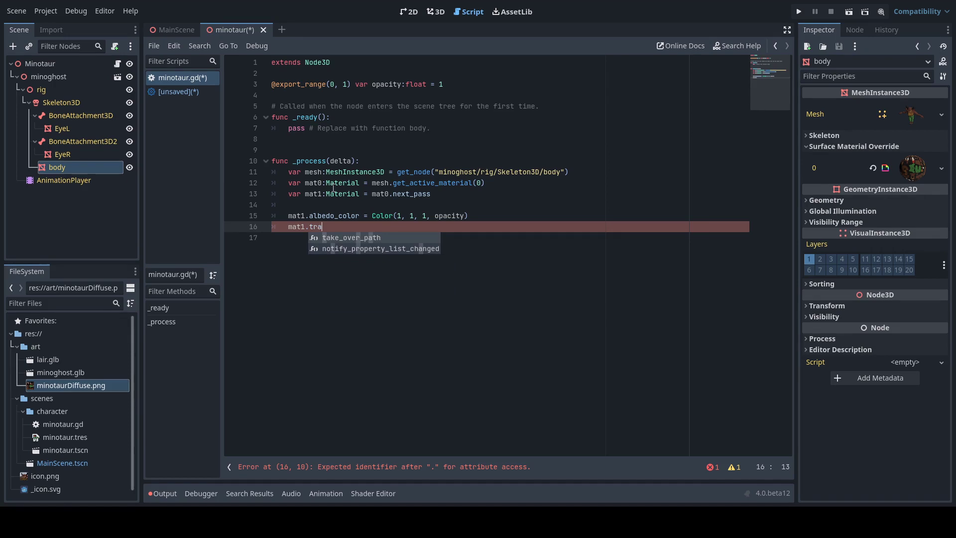
pyautogui.write('npare')
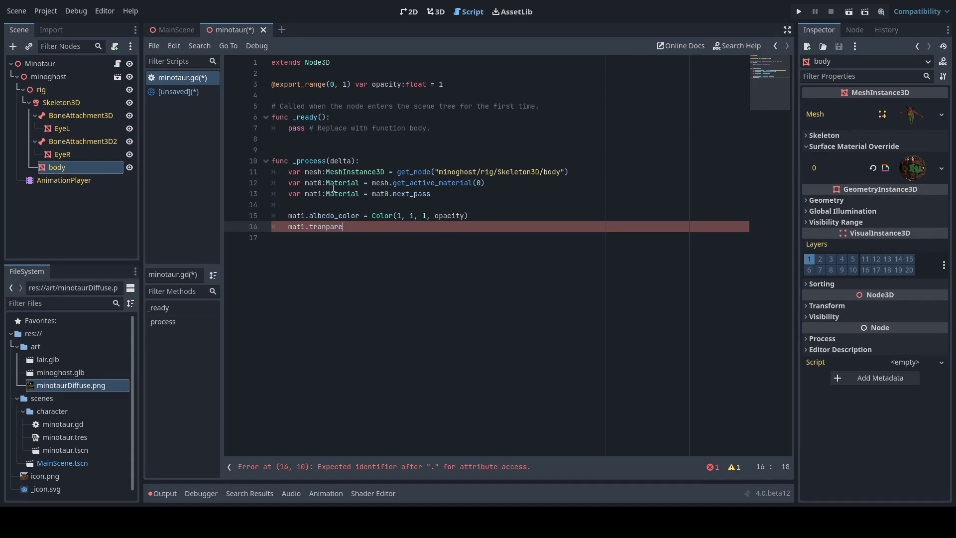
pyautogui.write('ncy =')
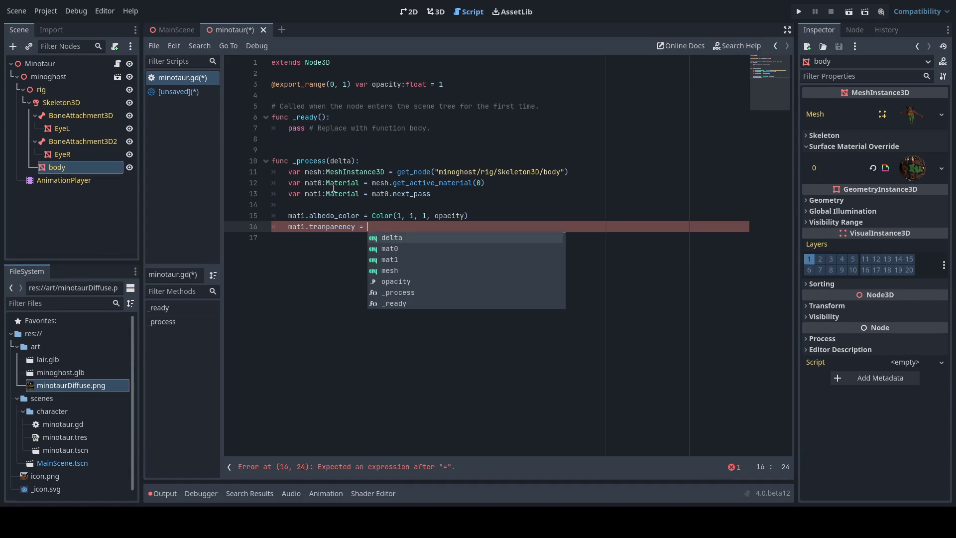
# Step: Assign BaseMaterial3D.TRANSPARENCY_DISABLED to mat1.tranparency
pyautogui.write('BaseMater')
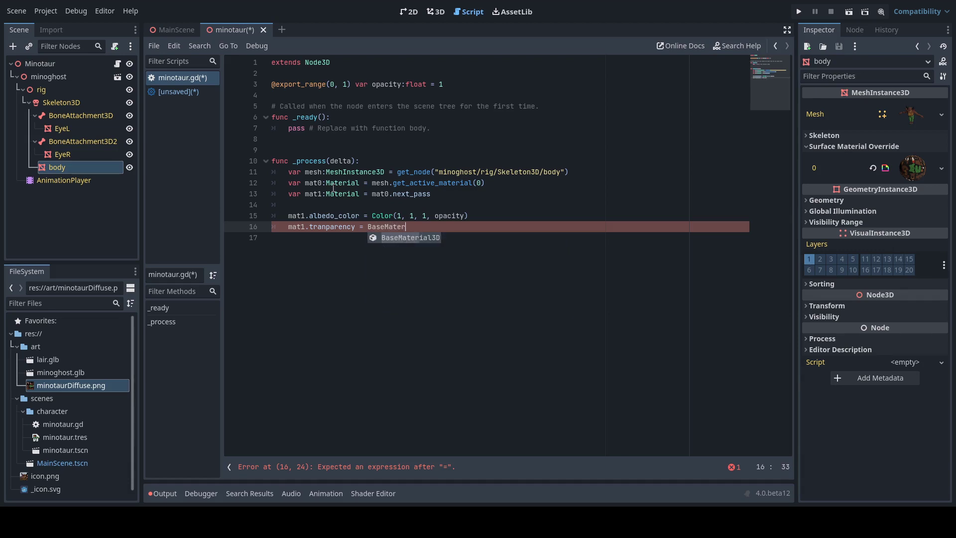
pyautogui.press('Return')
pyautogui.write('.')
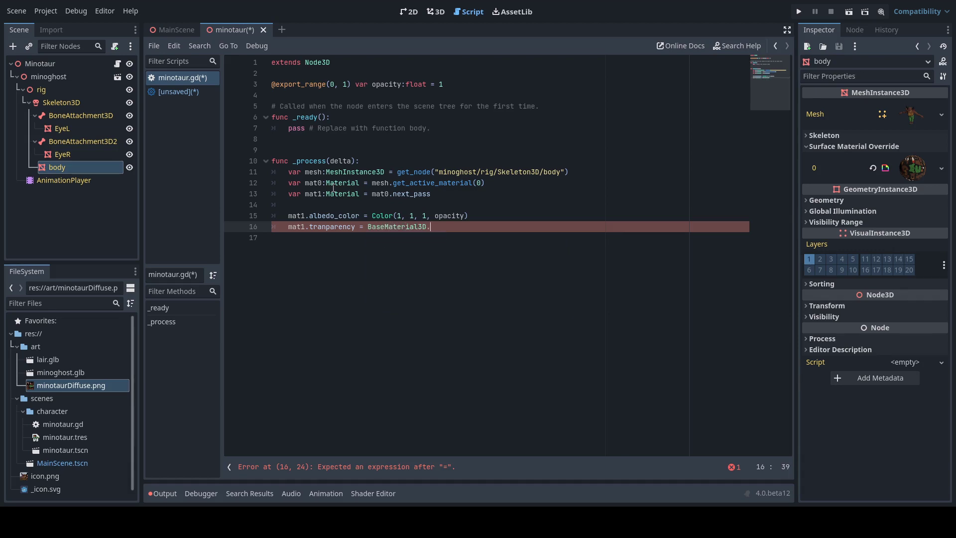
pyautogui.write('Tra')
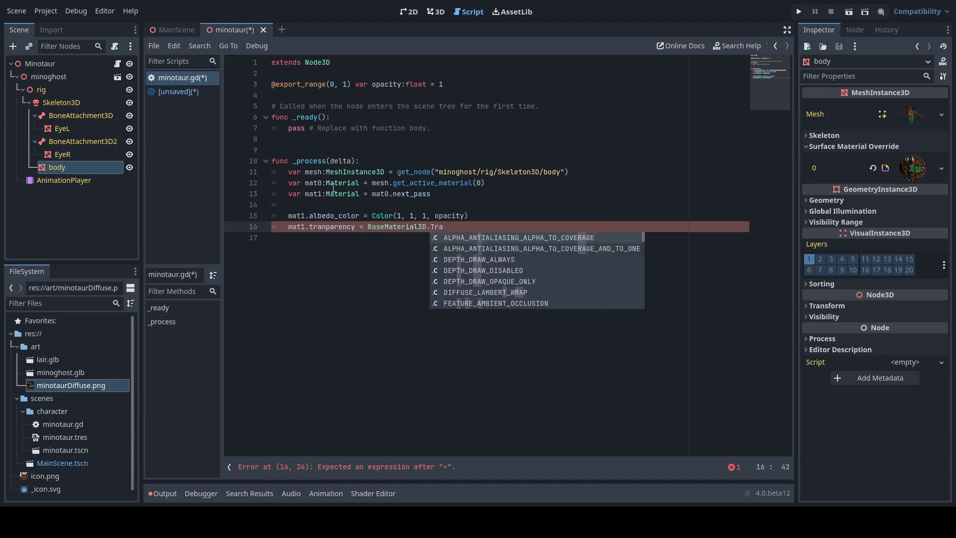
pyautogui.press('BackSpace')
pyautogui.press('BackSpace')
pyautogui.write('RANS')
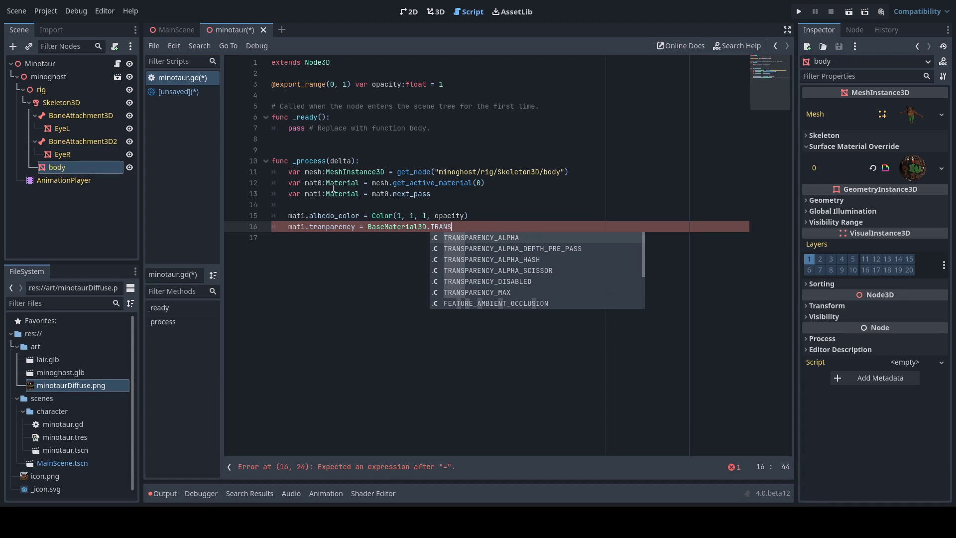
pyautogui.press('Down')
pyautogui.press('Down')
pyautogui.press('Down')
pyautogui.press('Down')
pyautogui.press('Return')
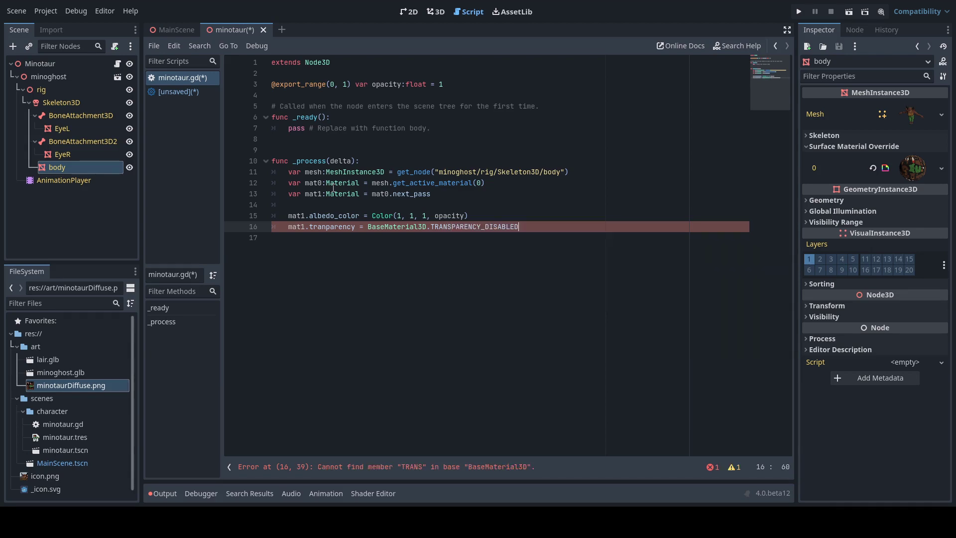
# Step: Extend it with 'if opacity >= 1 else BaseMaterial3D.TRANSPARENCY_ALPHA' and save minotaur.gd
pyautogui.write('if ')
pyautogui.write('opacity >')
pyautogui.write('= 1 ')
pyautogui.write('else ')
pyautogui.write('BaseMat')
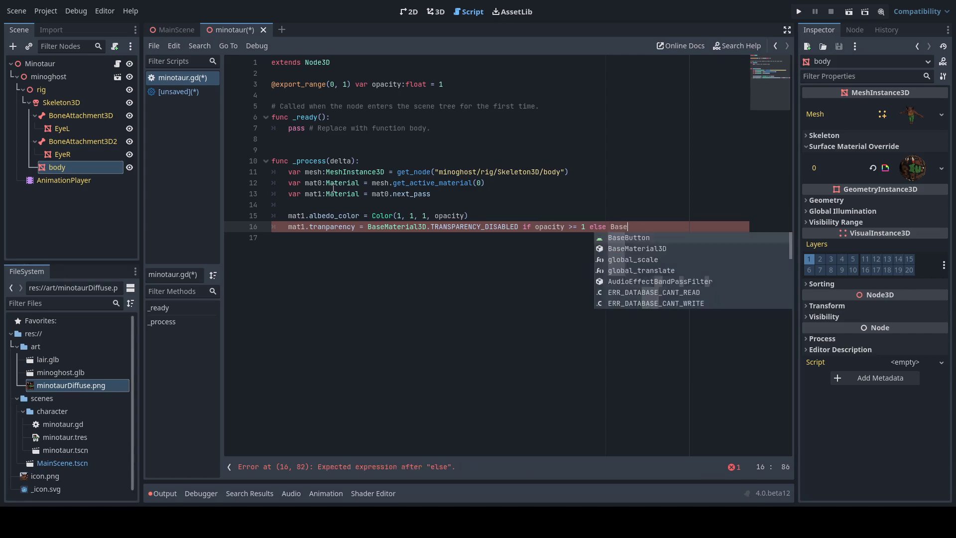
pyautogui.press('Return')
pyautogui.write('.')
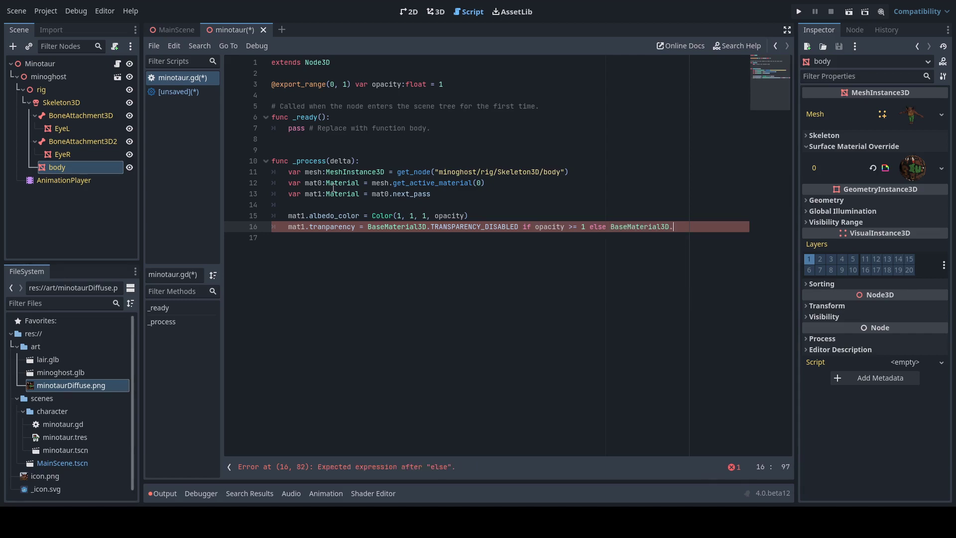
pyautogui.write('TRAN')
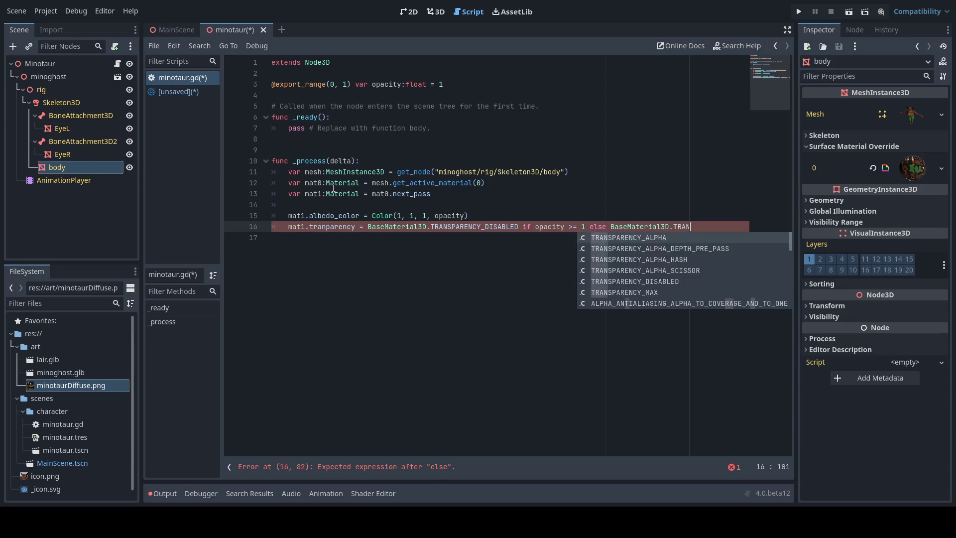
pyautogui.press('Return')
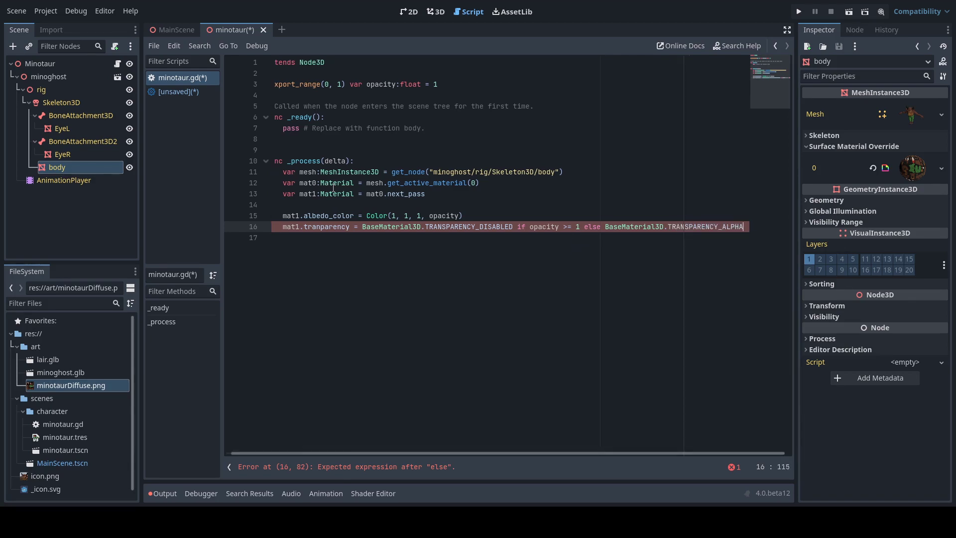
pyautogui.hotkey('ctrl', 's')
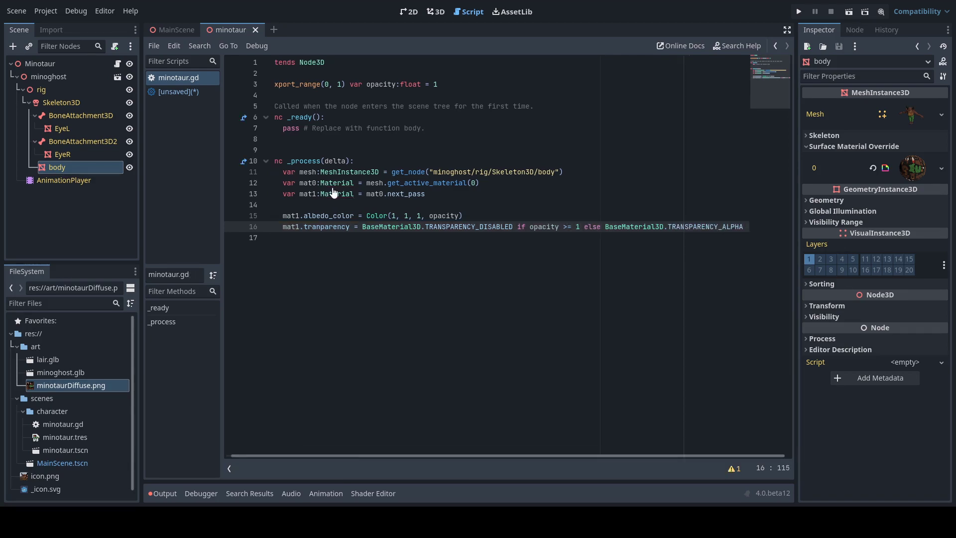
pyautogui.press('Home')
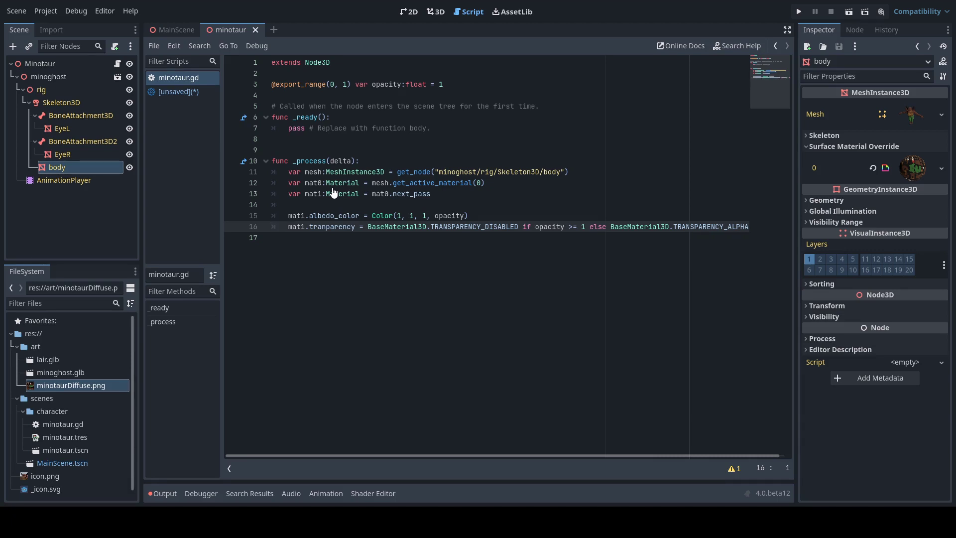
pyautogui.click(503, 228)
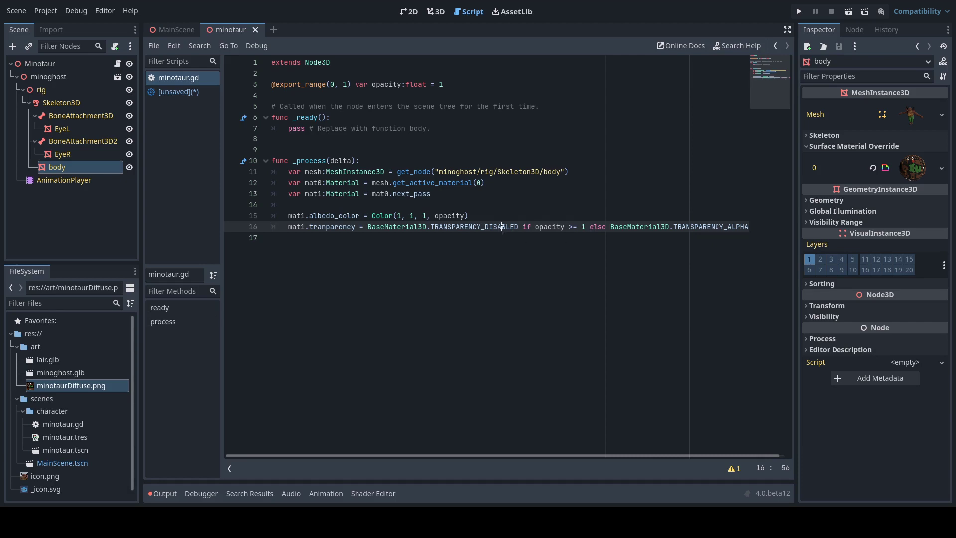
pyautogui.click(464, 159)
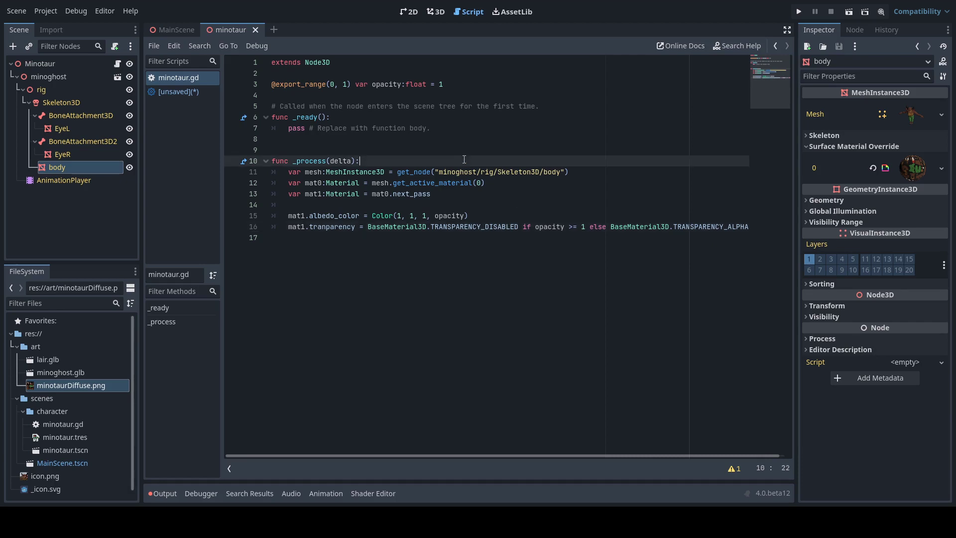
pyautogui.click(359, 73)
pyautogui.press('Return')
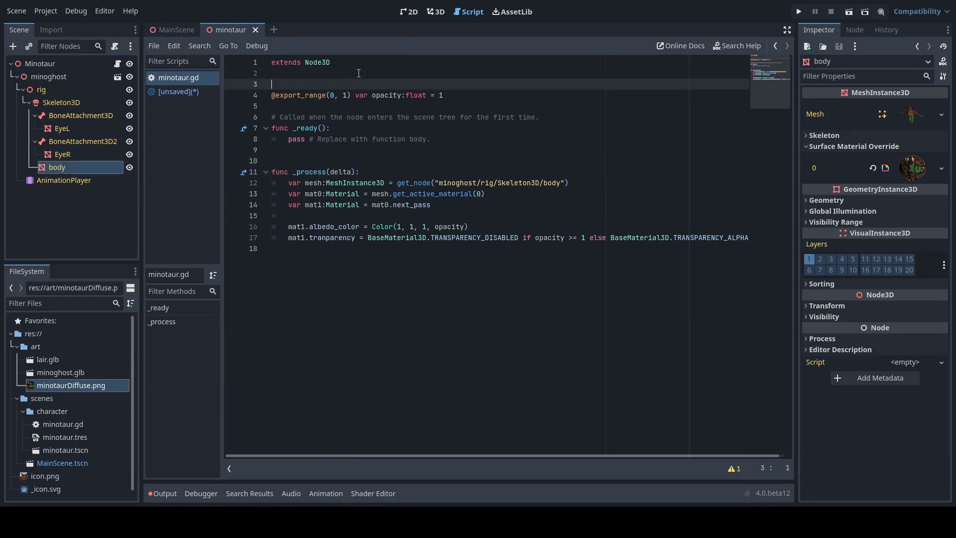
pyautogui.write('@tool')
pyautogui.doubleClick(288, 84)
pyautogui.click(388, 154)
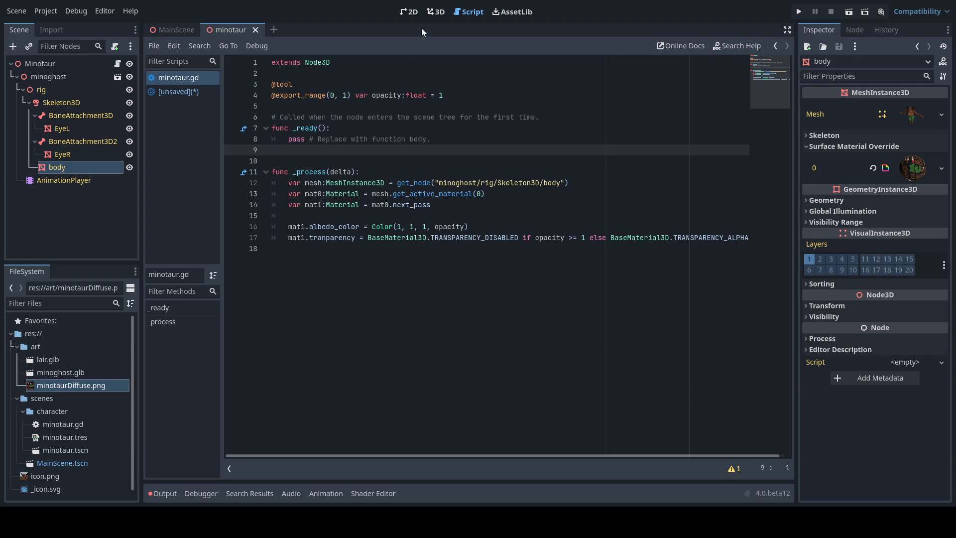
# Step: Open MainScene in the 3D view and frame its three minotaurs
pyautogui.click(433, 14)
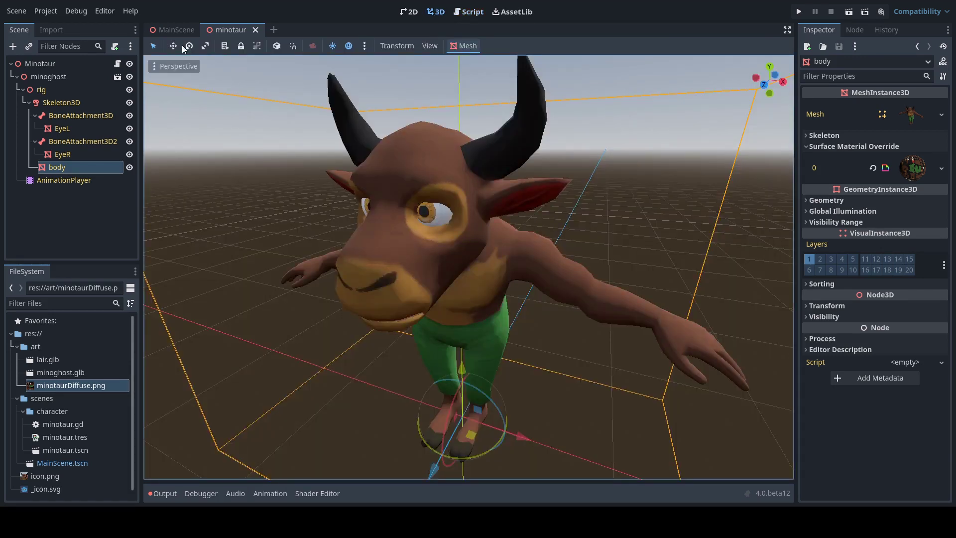
pyautogui.click(166, 31)
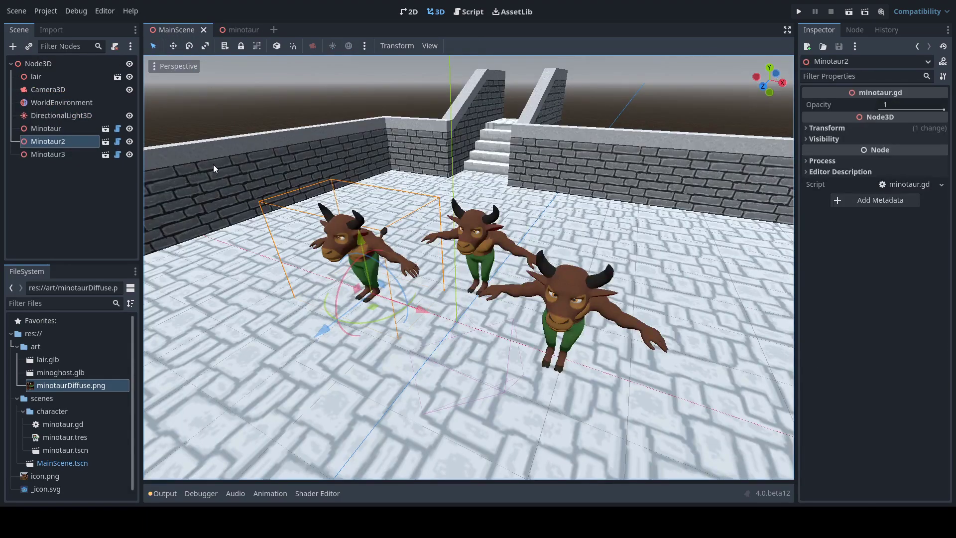
pyautogui.moveTo(214, 165); pyautogui.dragTo(474, 255, button='middle')
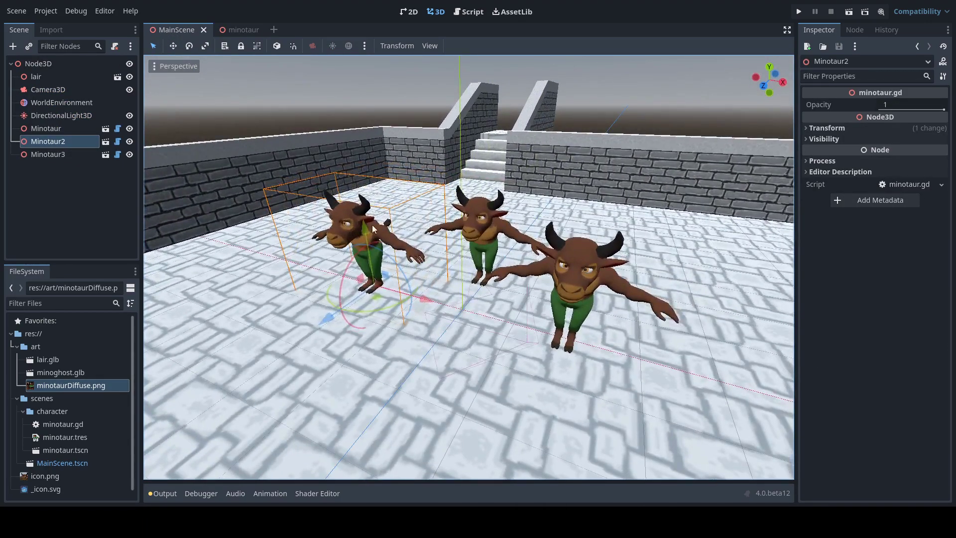
# Step: Fade Minotaur3 to 0.192 Opacity and select Minotaur2 before returning to the minotaur scene
pyautogui.click(72, 153)
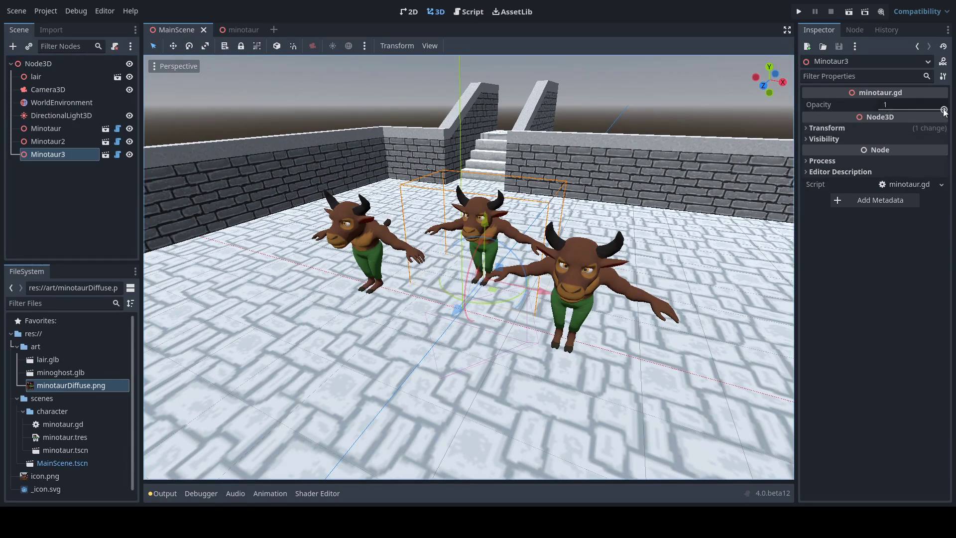
pyautogui.moveTo(945, 110); pyautogui.dragTo(891, 111)
pyautogui.click(69, 144)
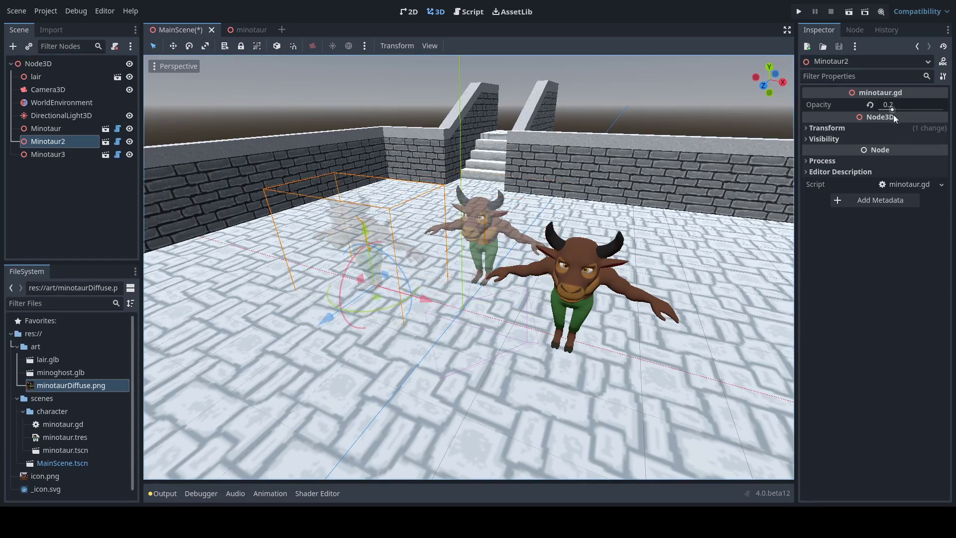
pyautogui.click(252, 30)
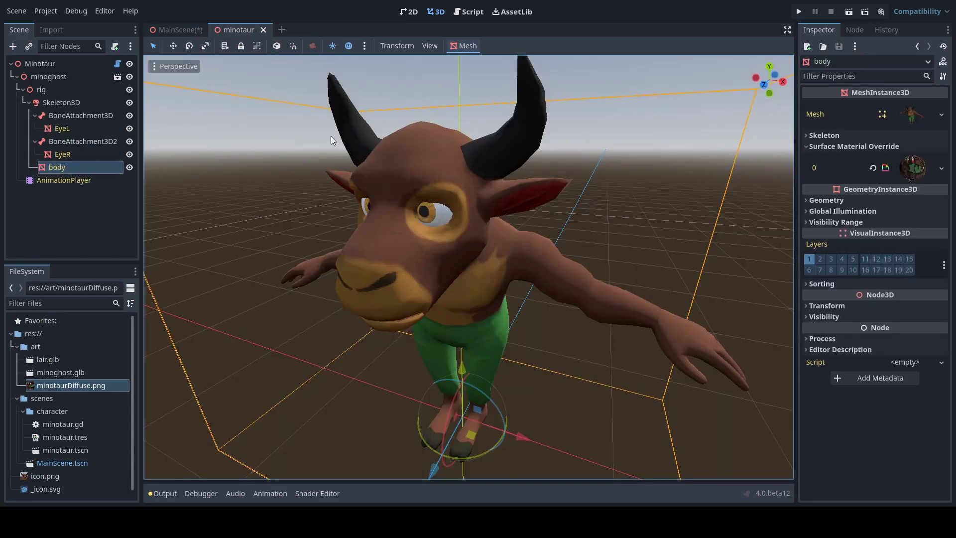
pyautogui.click(910, 164)
pyautogui.scroll(-10, 886, 293)
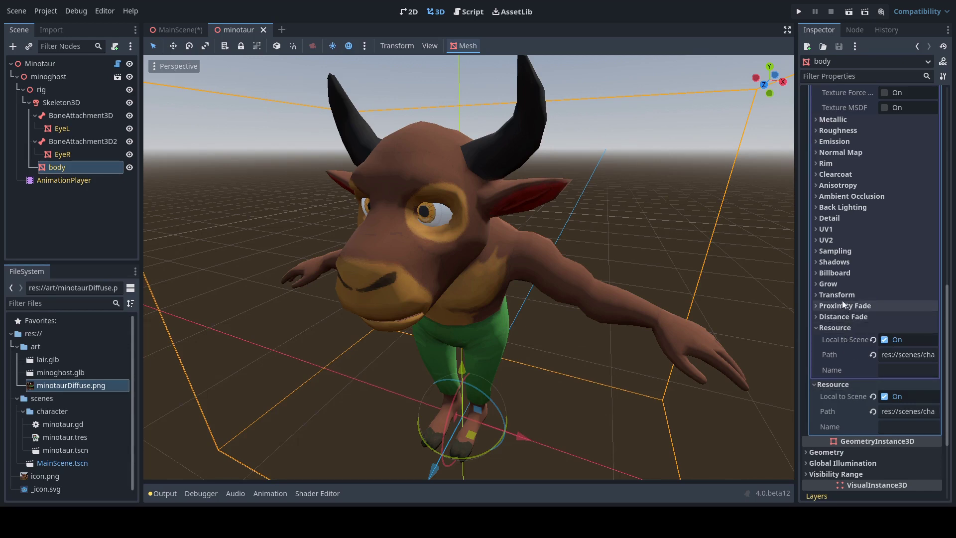
pyautogui.click(178, 32)
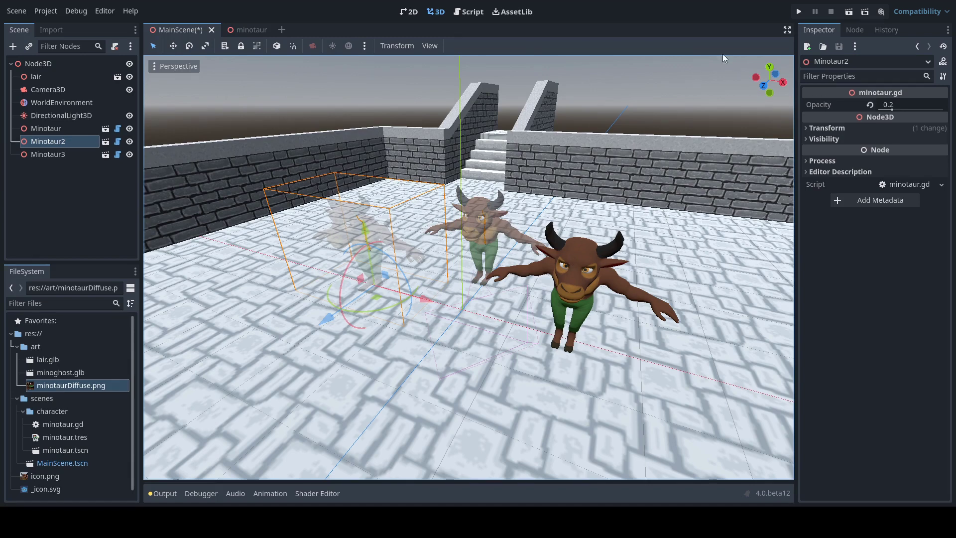
pyautogui.click(255, 28)
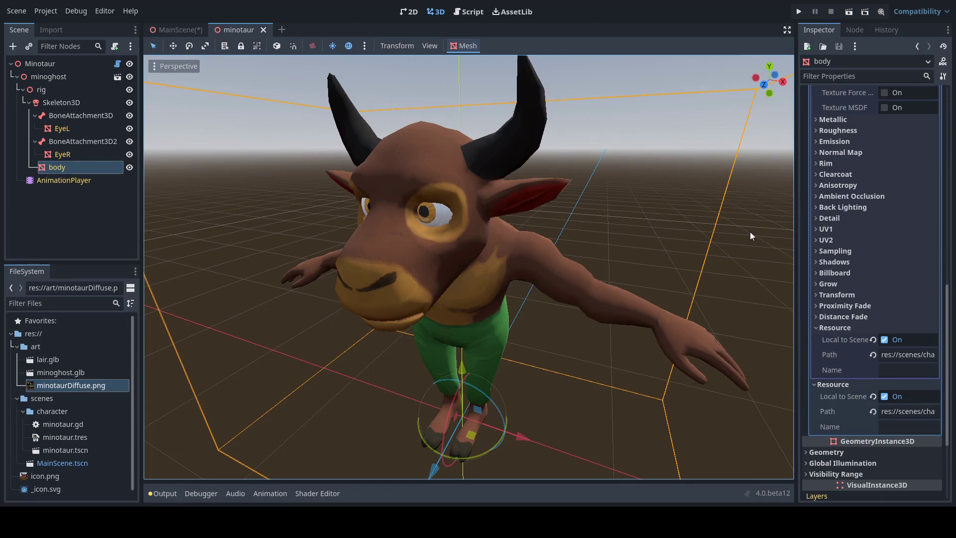
pyautogui.click(177, 30)
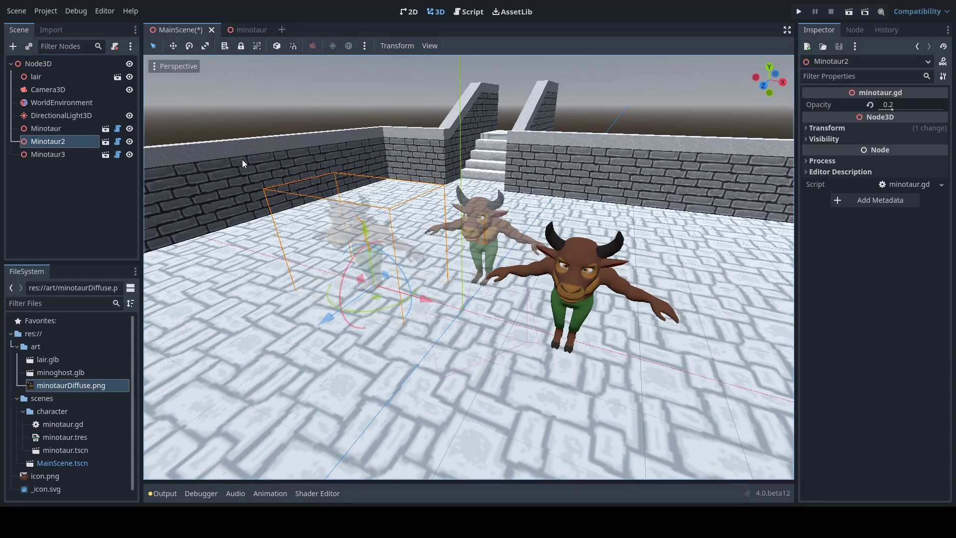
# Step: Set Minotaur2's Opacity to 0.438 and the front Minotaur's to 0.492
pyautogui.moveTo(892, 108)
pyautogui.mouseDown()
pyautogui.moveTo(919, 109)
pyautogui.moveTo(907, 108)
pyautogui.mouseUp()
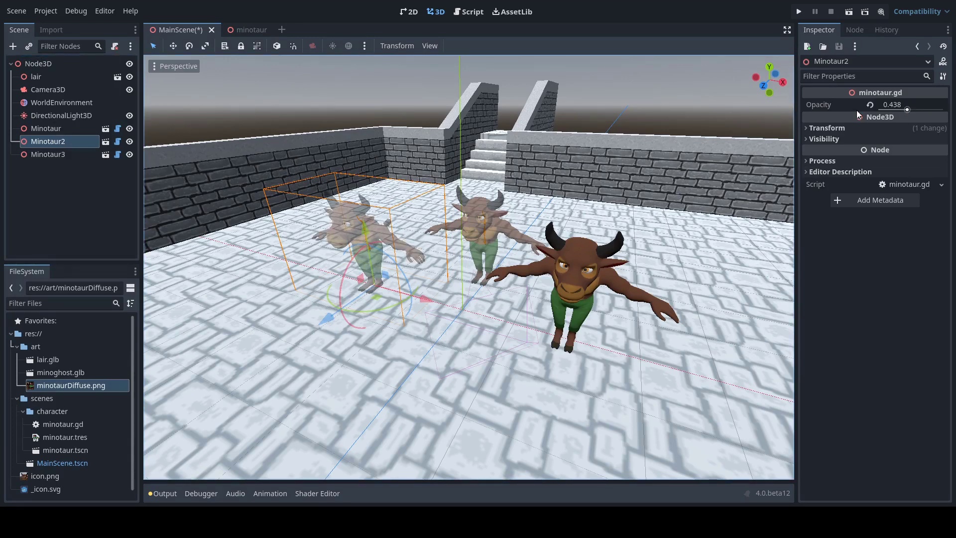
pyautogui.click(60, 129)
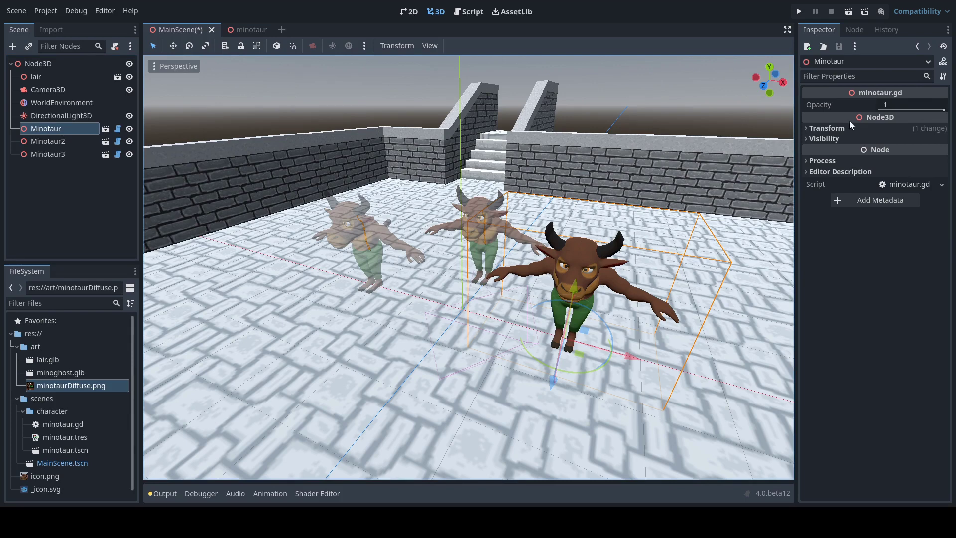
pyautogui.moveTo(942, 107); pyautogui.dragTo(910, 110)
pyautogui.moveTo(674, 191); pyautogui.dragTo(547, 208, button='middle')
pyautogui.scroll(4, 518, 178)
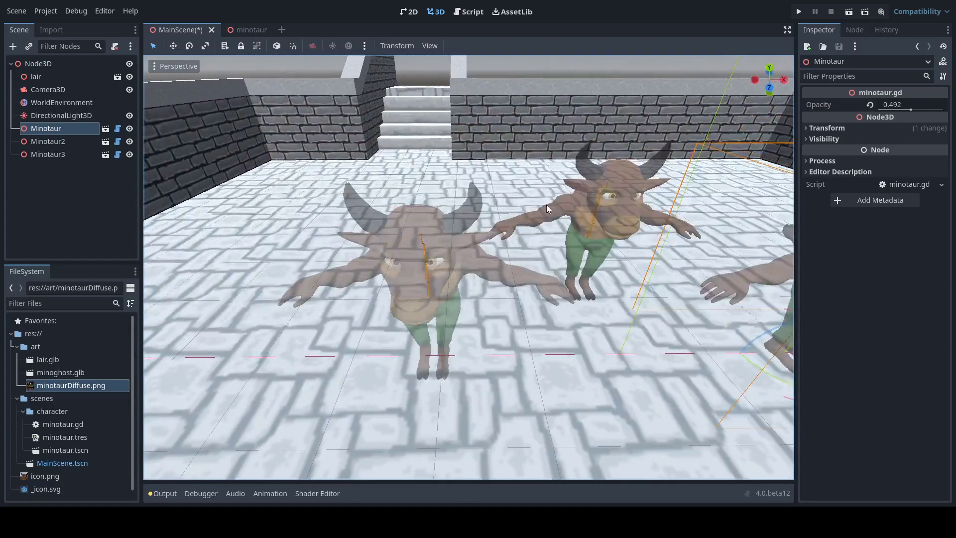